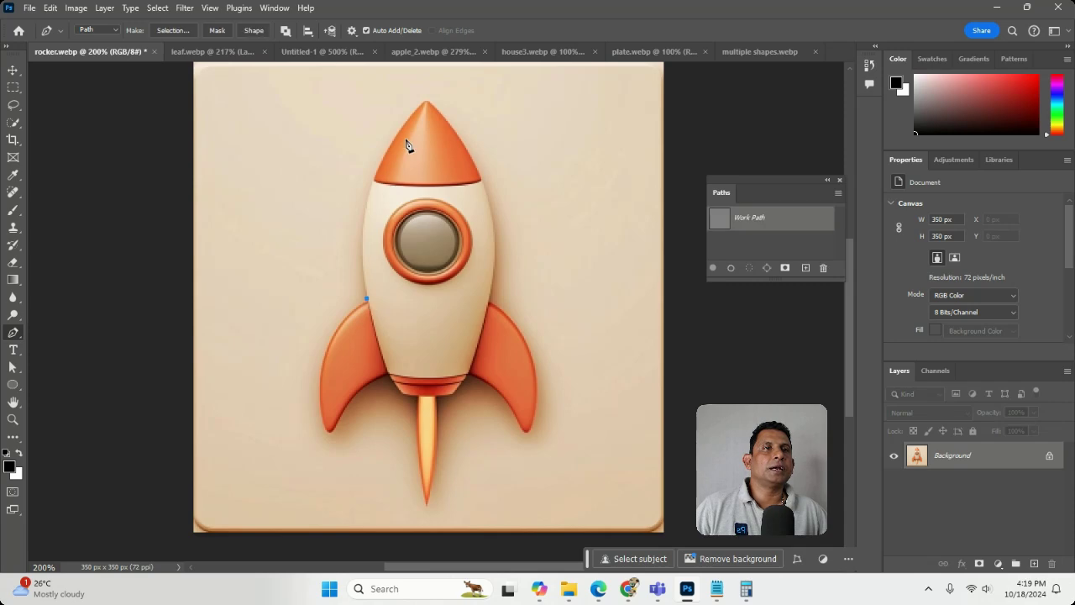
- Continue the Pen path with straight segments from the body's left edge over the nose cone and around the right fin
click(374, 180)
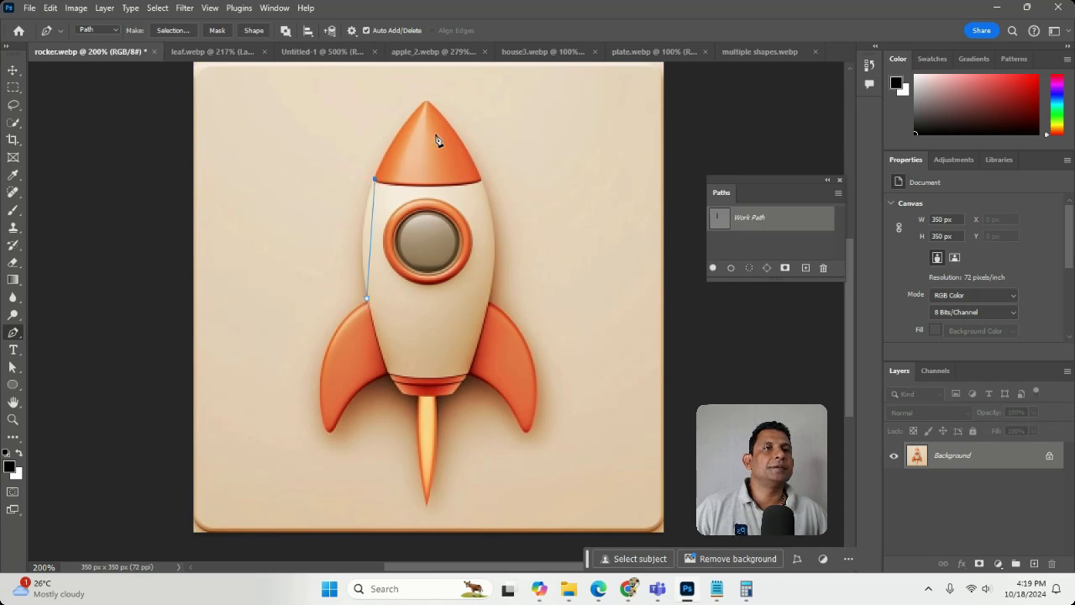
click(427, 103)
click(490, 300)
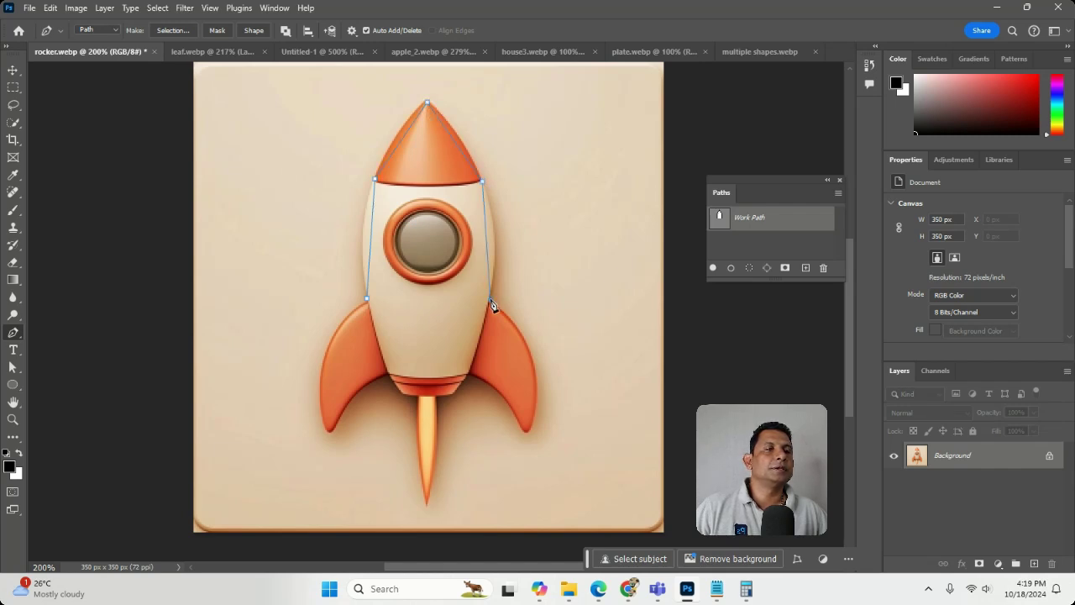
click(530, 353)
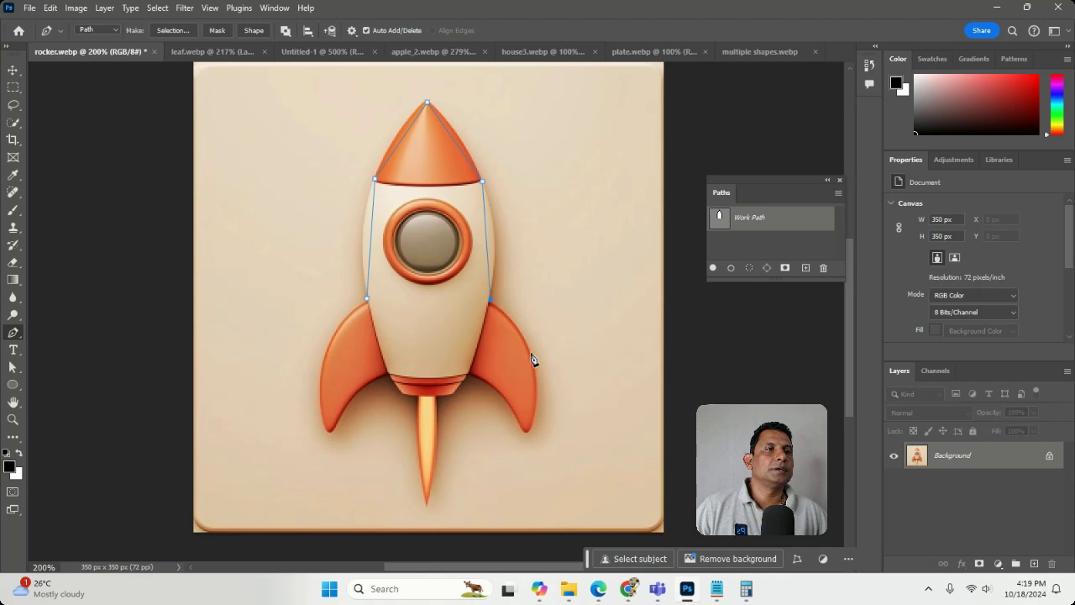
click(526, 432)
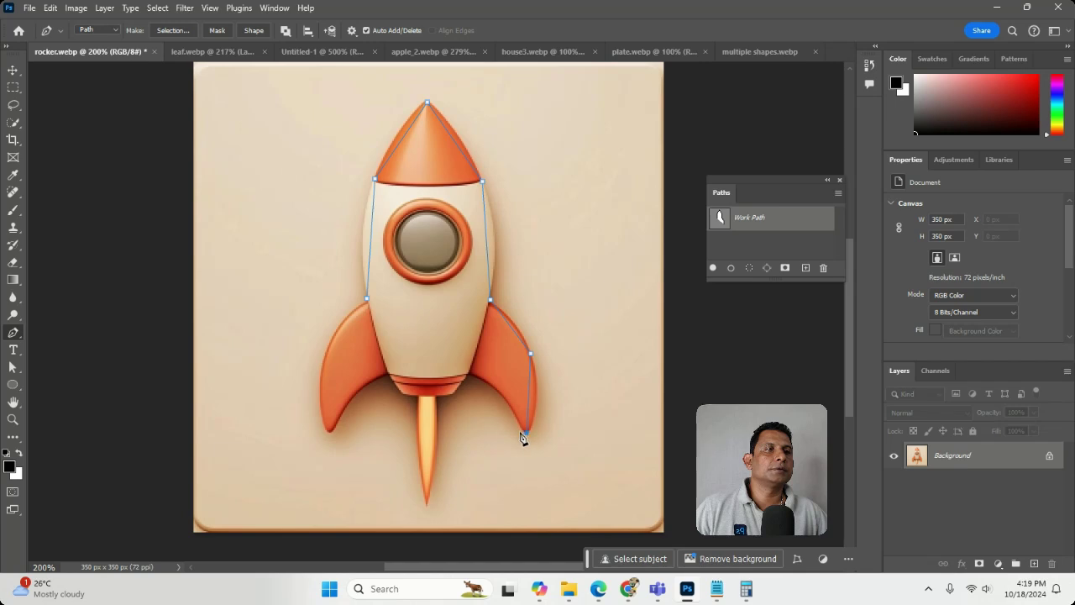
click(469, 373)
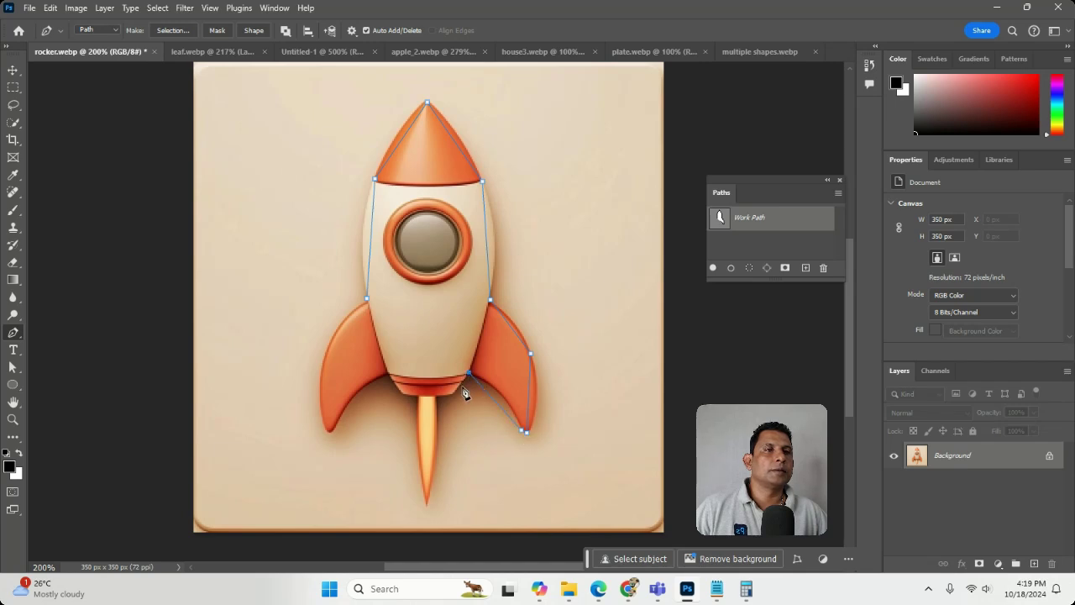
- Extend the path along the right half of the nozzle, down to the flame's tip and up its left side
click(451, 398)
click(437, 400)
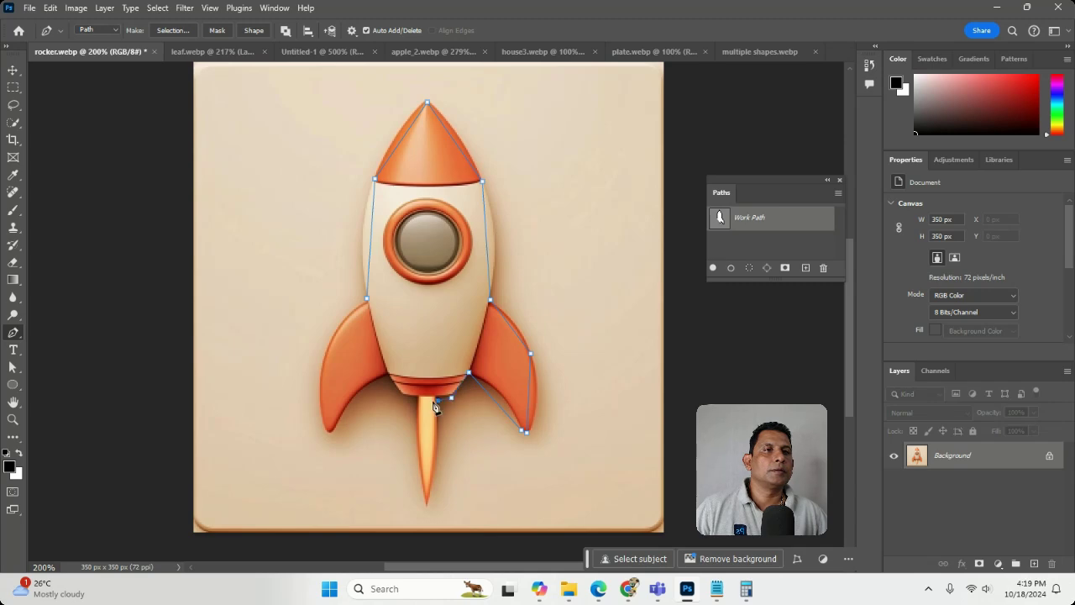
click(437, 451)
click(426, 505)
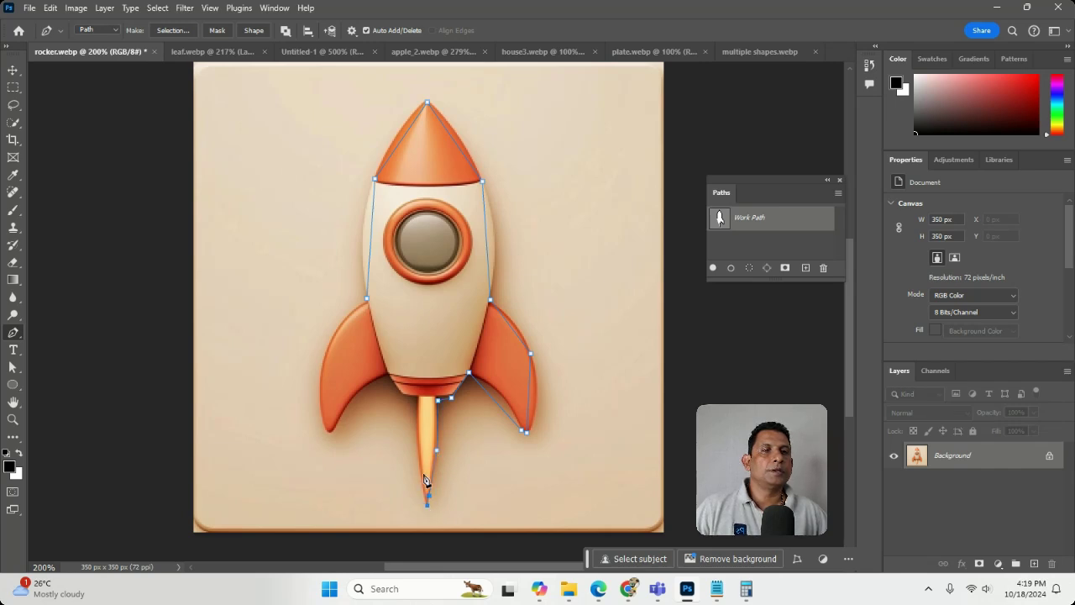
click(414, 449)
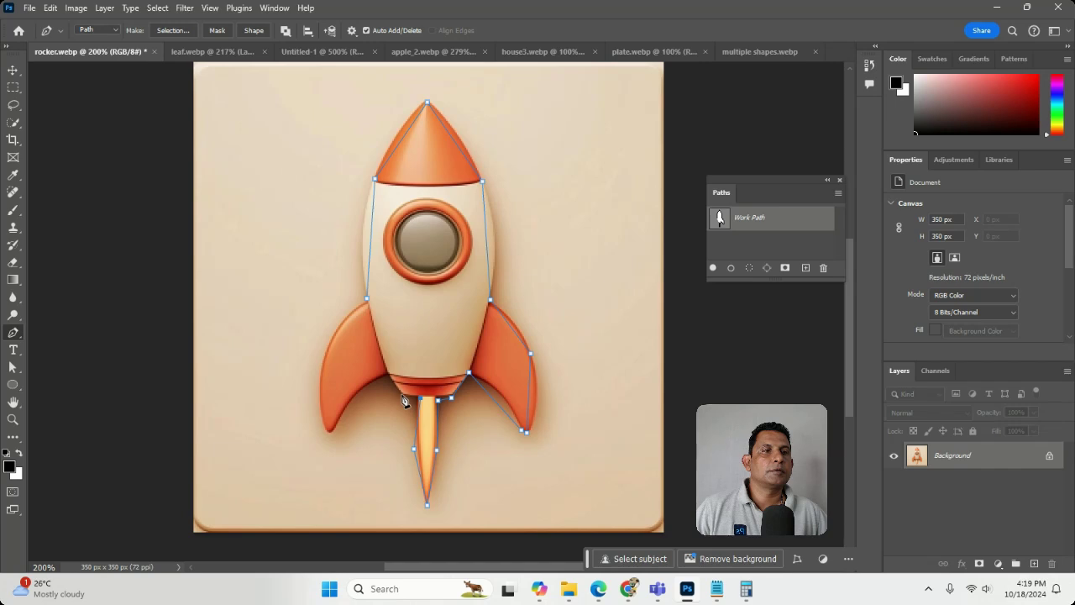
- Continue the path around the left fin and close it at the starting anchor on the body's left edge
click(388, 375)
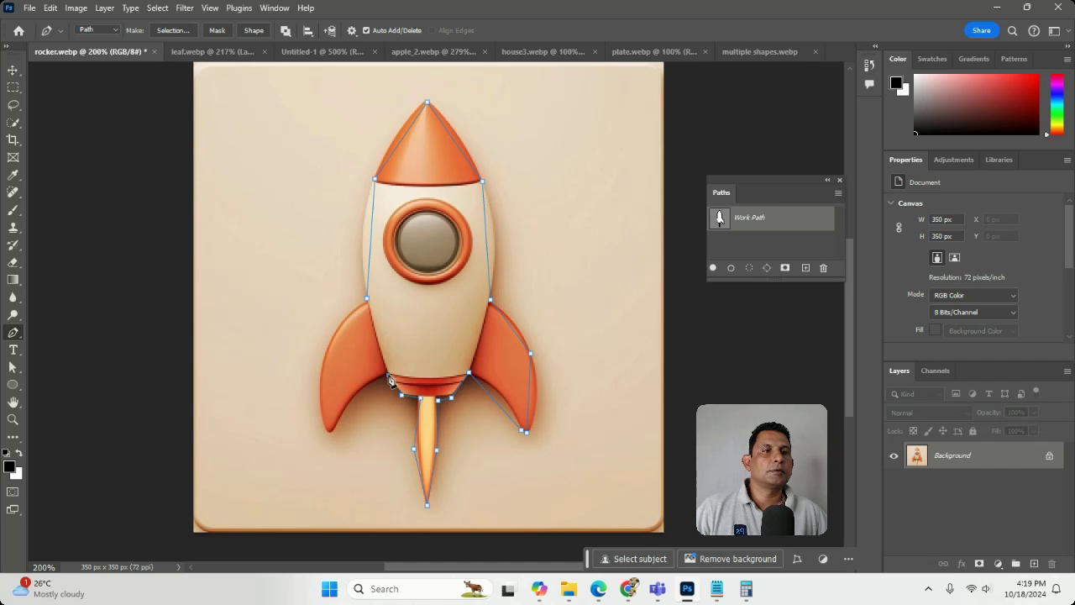
click(333, 431)
click(325, 432)
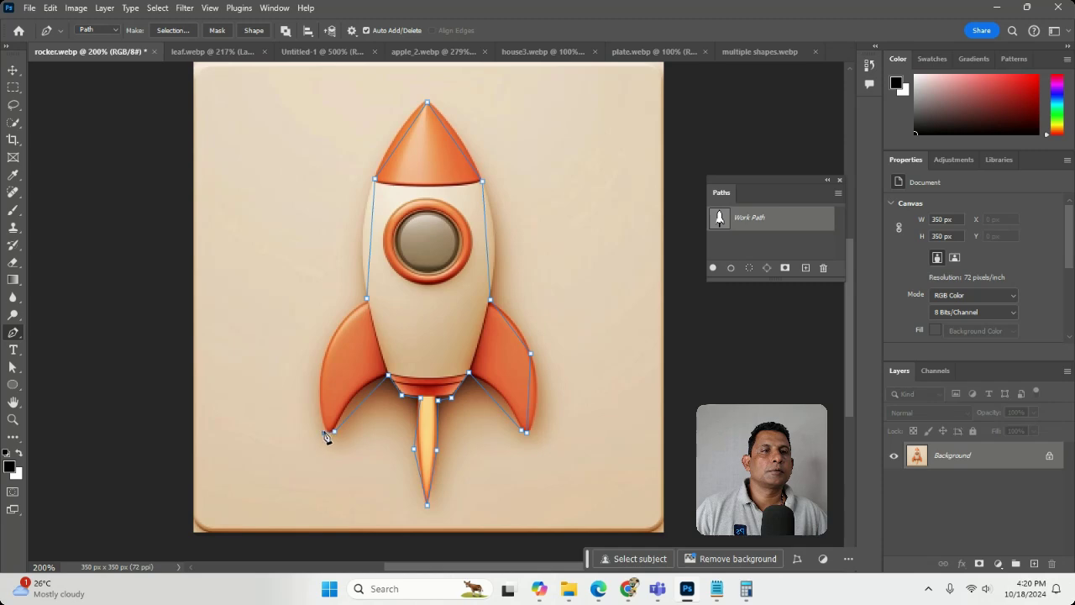
click(367, 300)
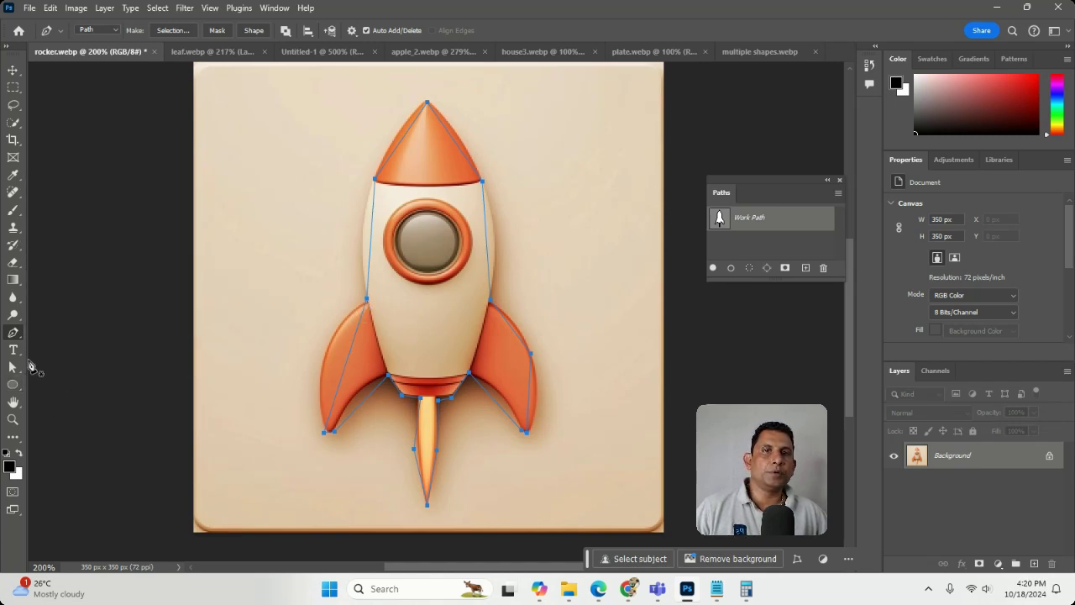
- Use the Direct Selection tool to move the two anchors at the left fin's tip onto the fin's outline
click(10, 370)
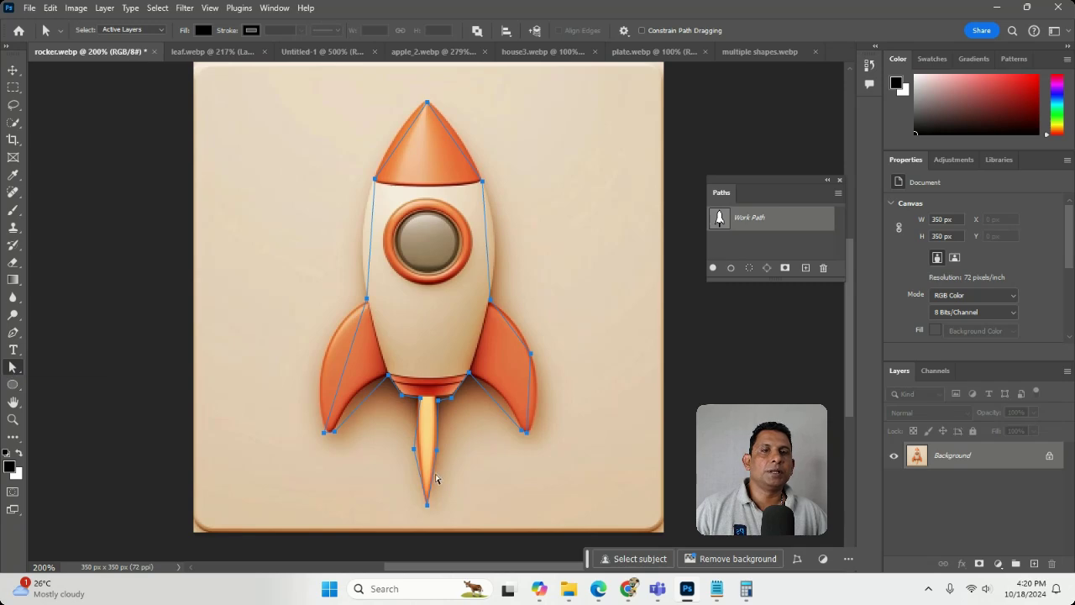
click(12, 419)
drag(334, 435, 412, 495)
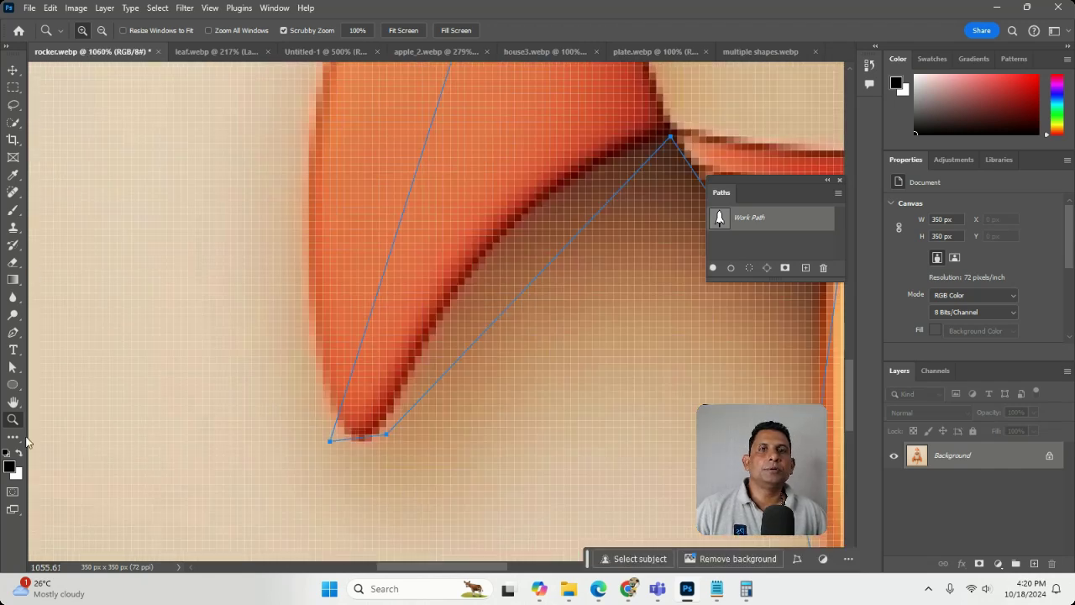
click(13, 367)
click(386, 436)
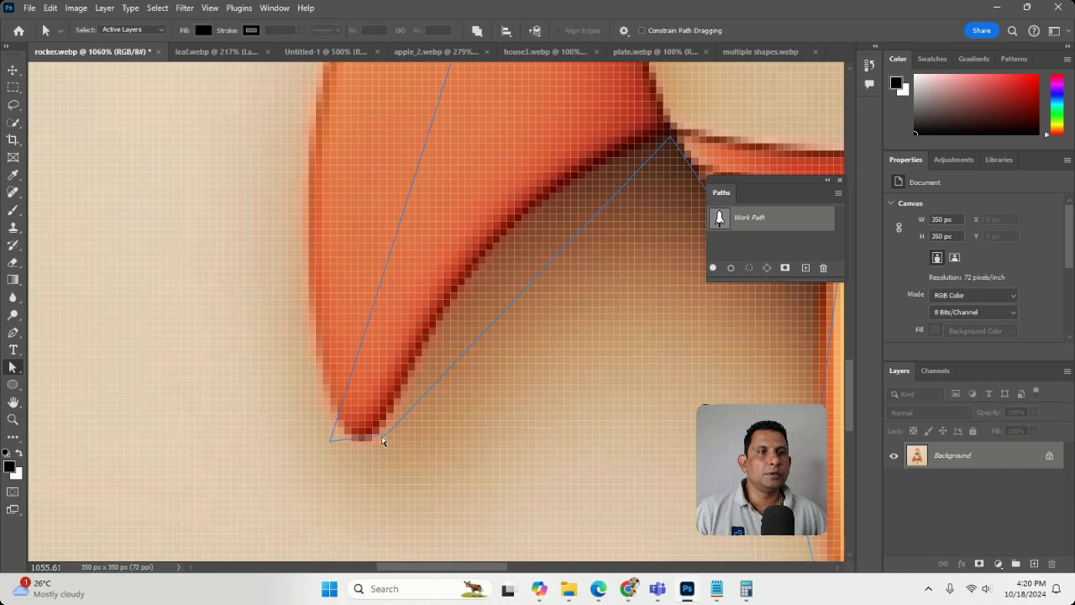
drag(379, 434, 376, 434)
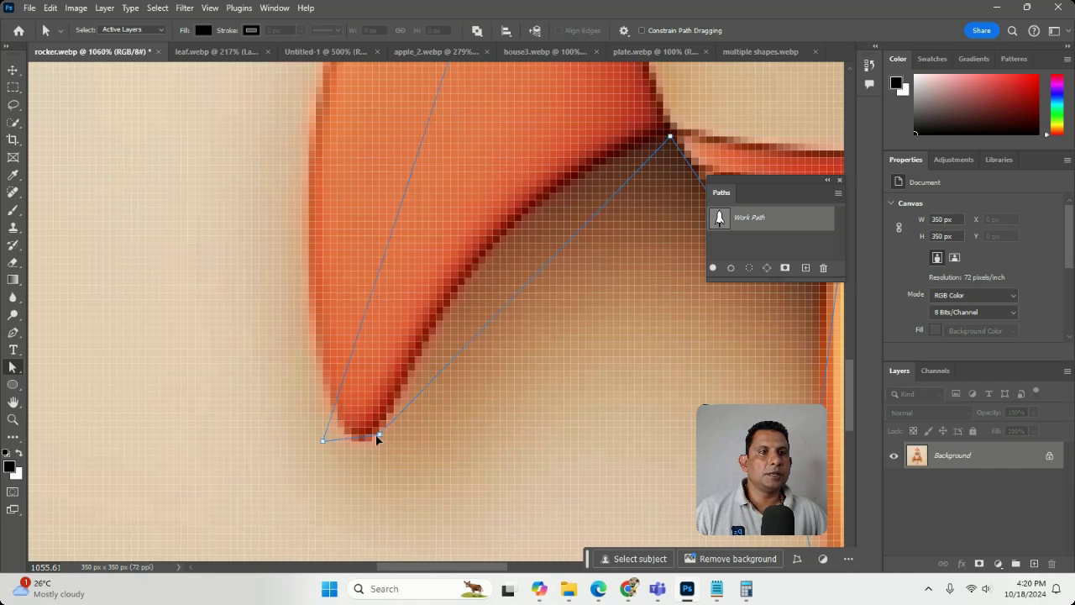
click(324, 441)
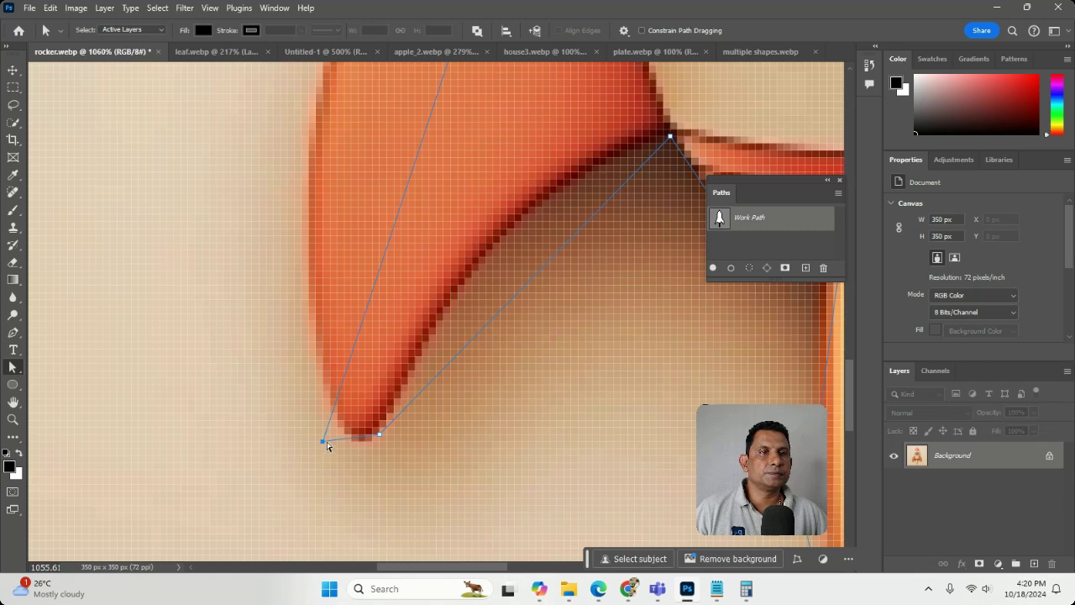
drag(325, 442, 339, 424)
- Move the anchors at the left fin's top junction and the nose cone's lower left corner onto the rocket's edge
drag(451, 249, 396, 309)
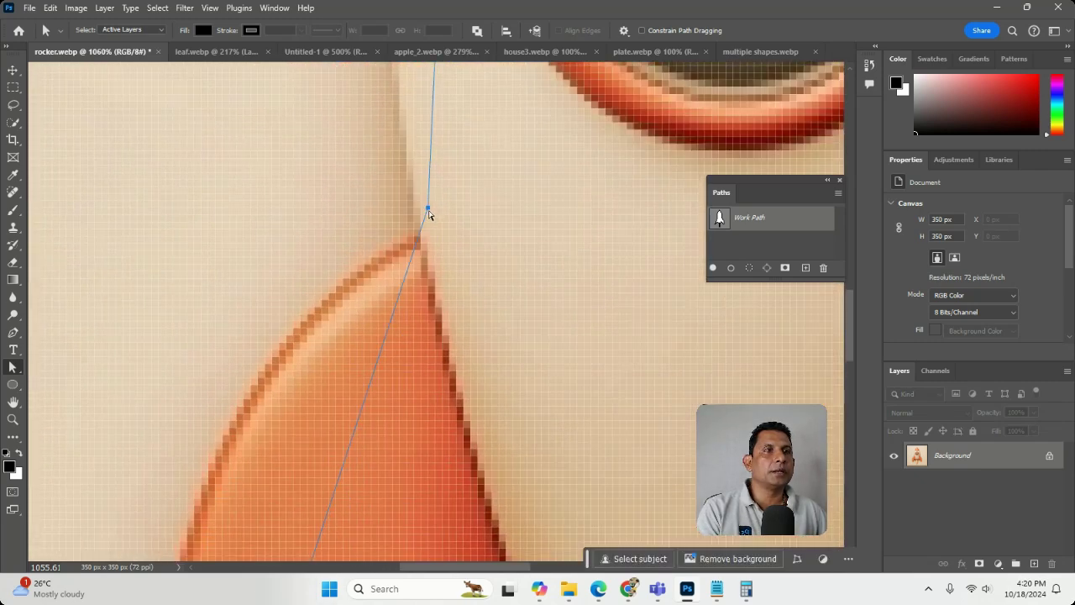
drag(427, 210, 415, 238)
drag(494, 188, 315, 475)
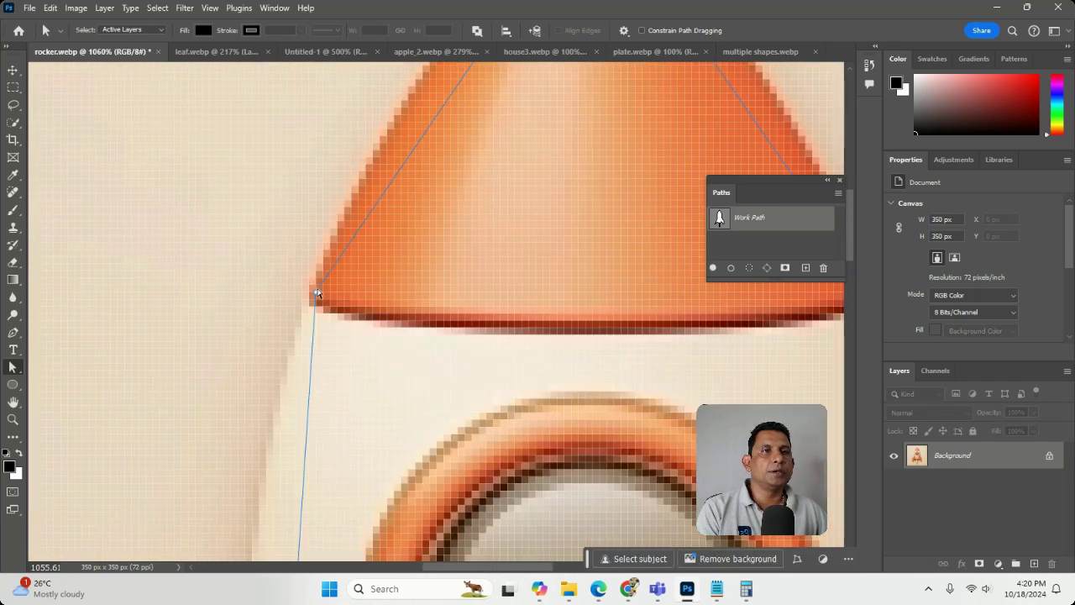
drag(318, 292, 307, 302)
- Reposition the anchors at the nose cone's tip and lower right corner to match the outline
scroll(304, 533, up, 10)
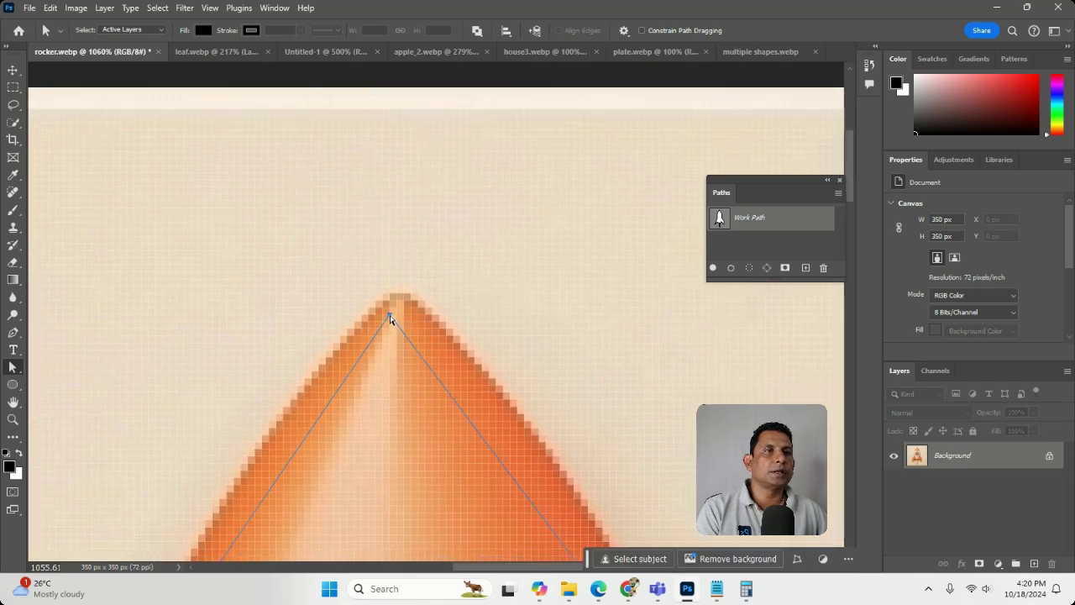
drag(389, 316, 401, 287)
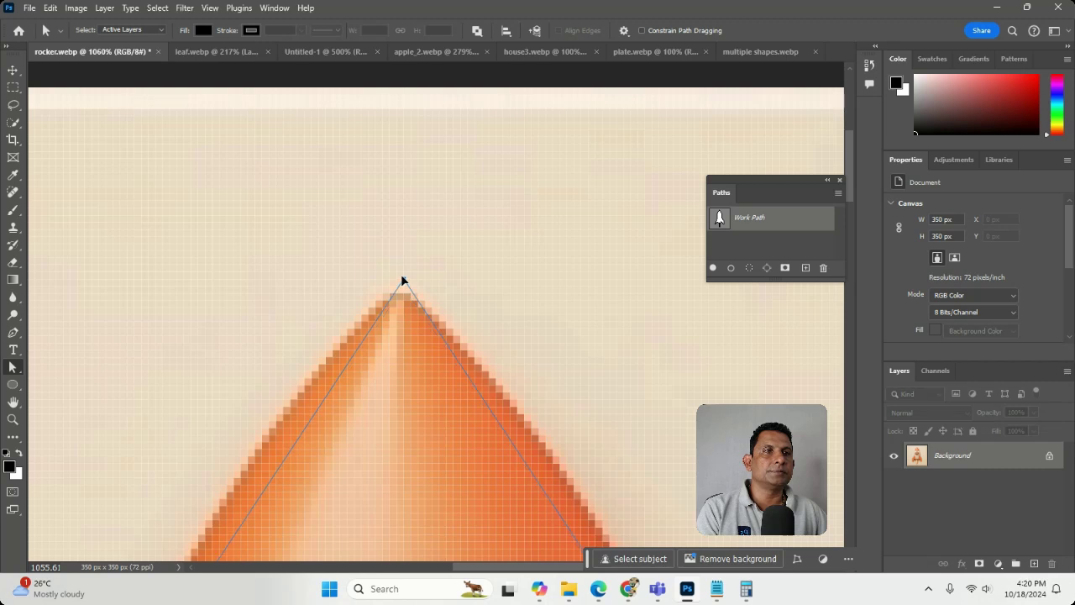
drag(401, 287, 400, 283)
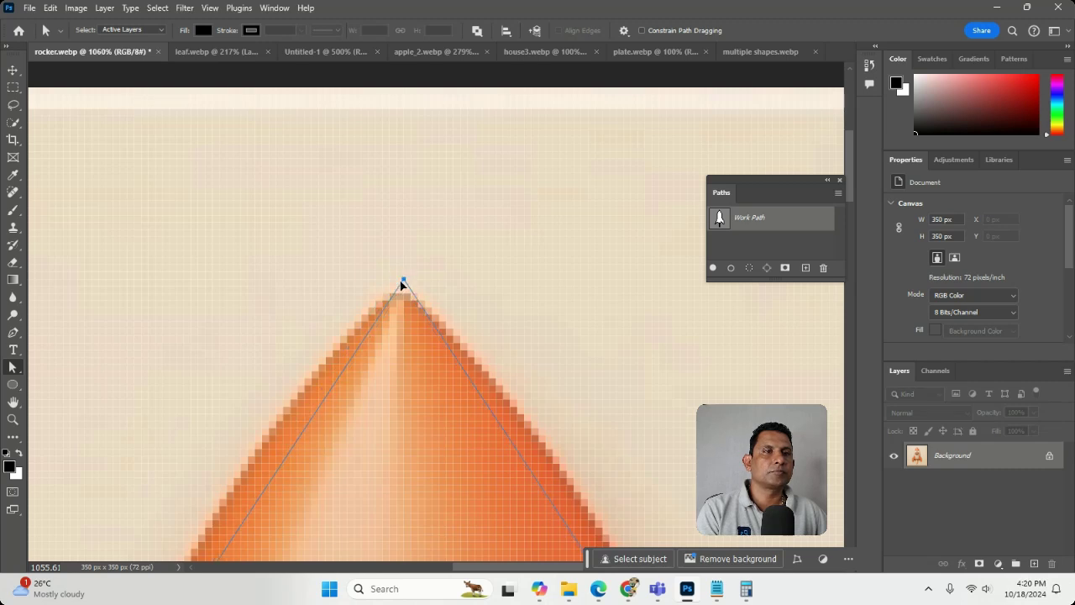
drag(458, 451, 378, 312)
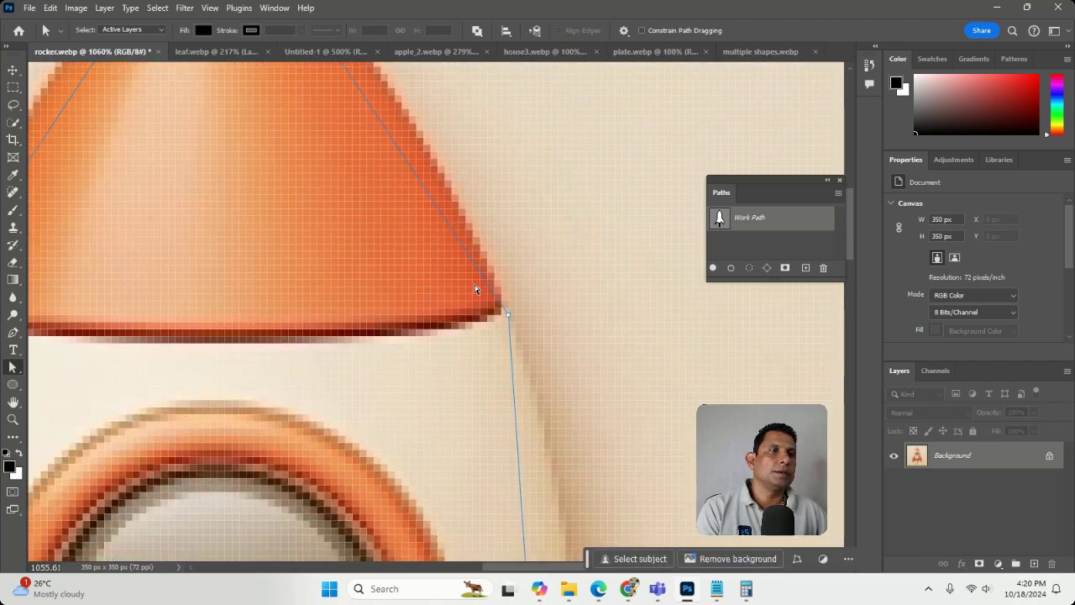
drag(508, 313, 507, 303)
- Adjust the anchors at the right fin's top junction and on its outer edge to follow the fin
drag(427, 401, 392, 96)
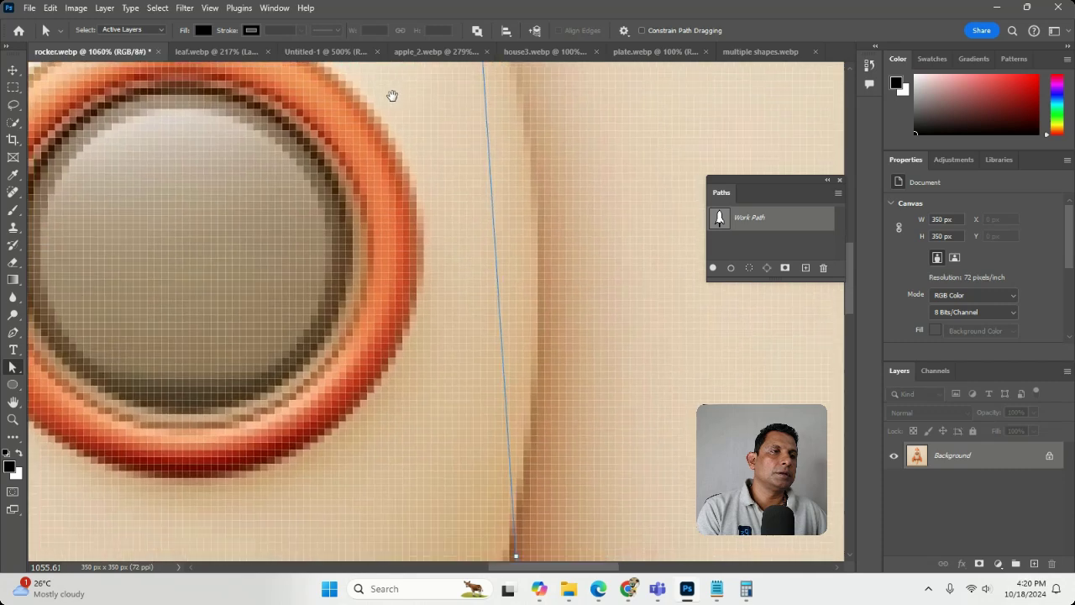
drag(393, 205, 396, 185)
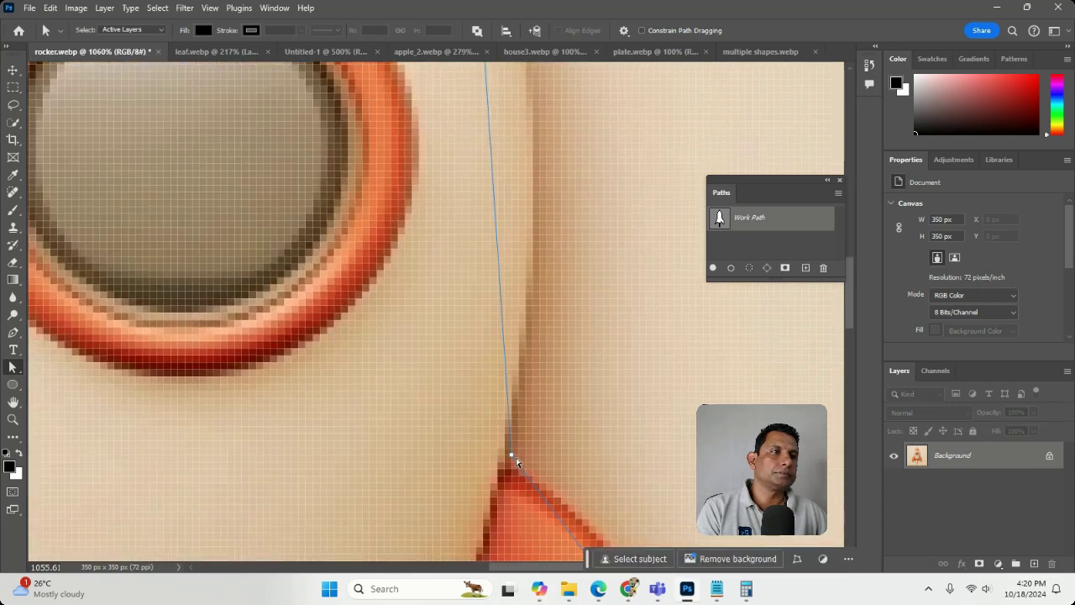
drag(530, 467, 437, 242)
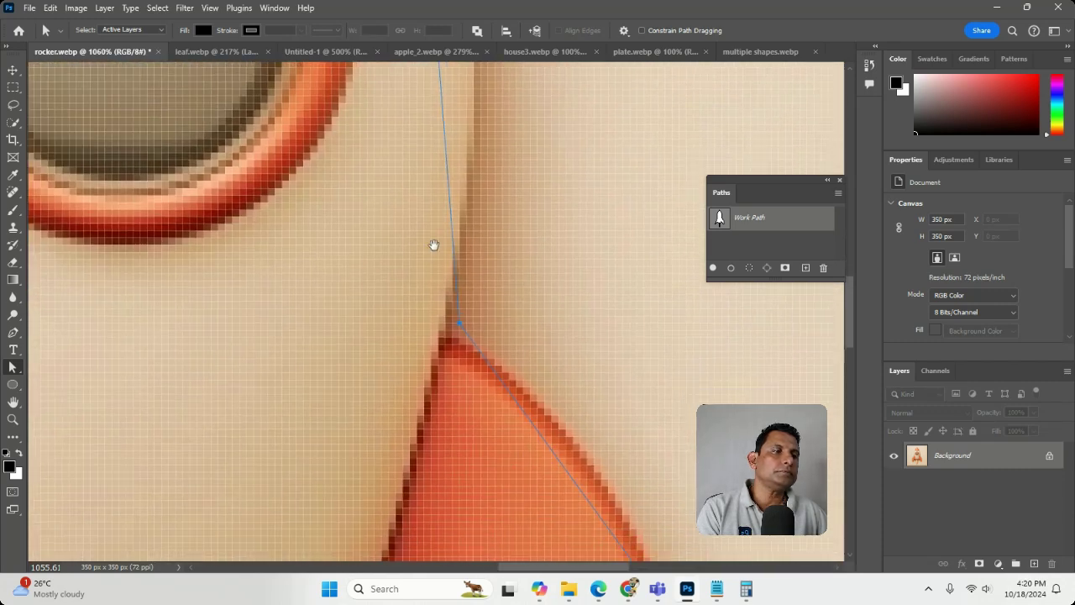
drag(638, 486, 599, 393)
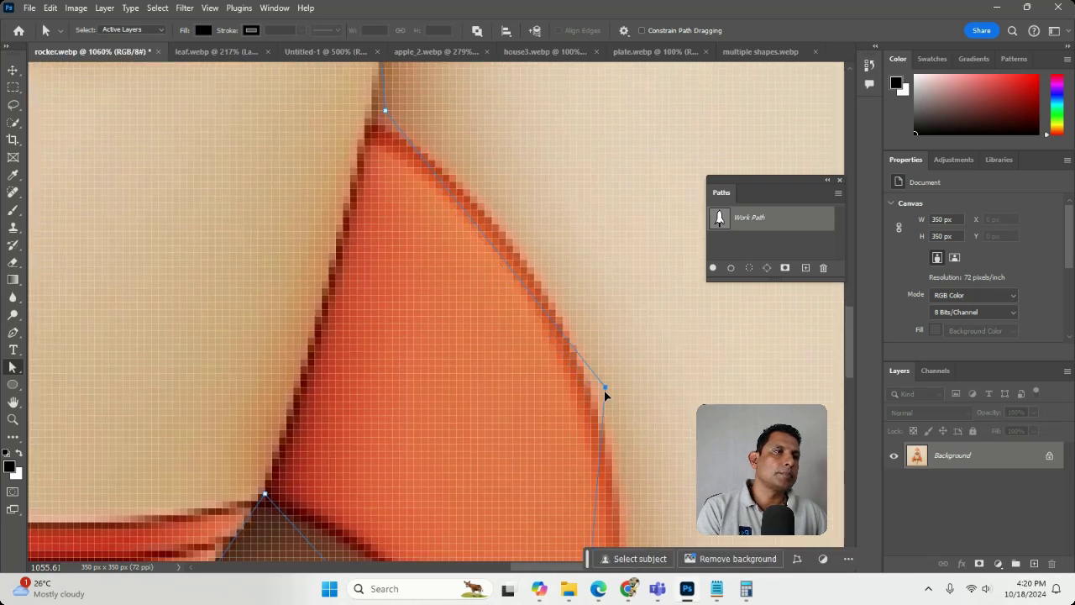
- Move the two anchors at the right fin's tip onto opposite sides of the tip
drag(509, 448, 495, 63)
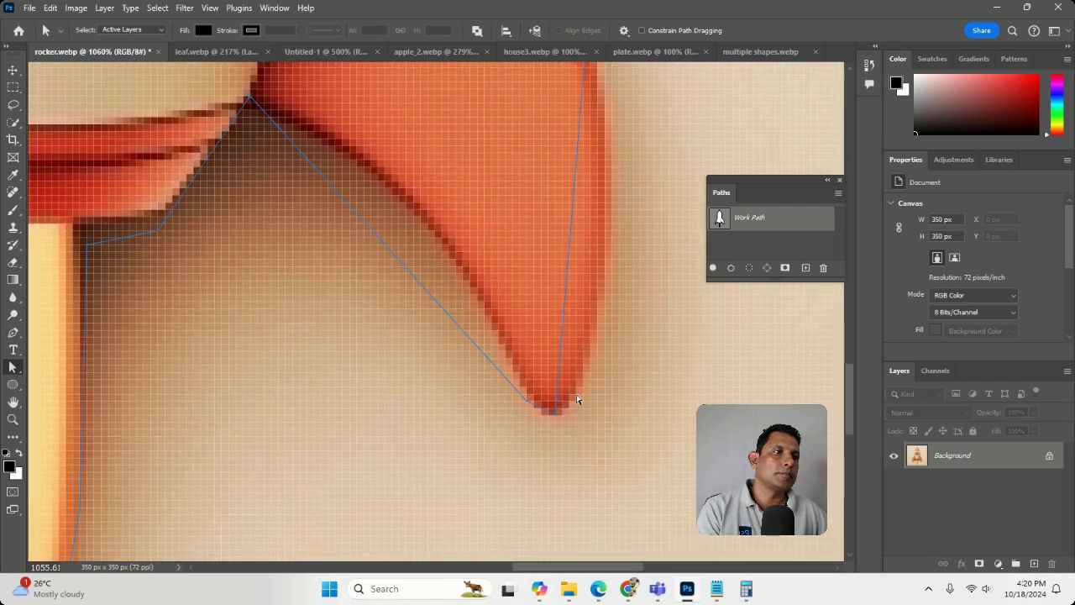
click(540, 415)
click(557, 411)
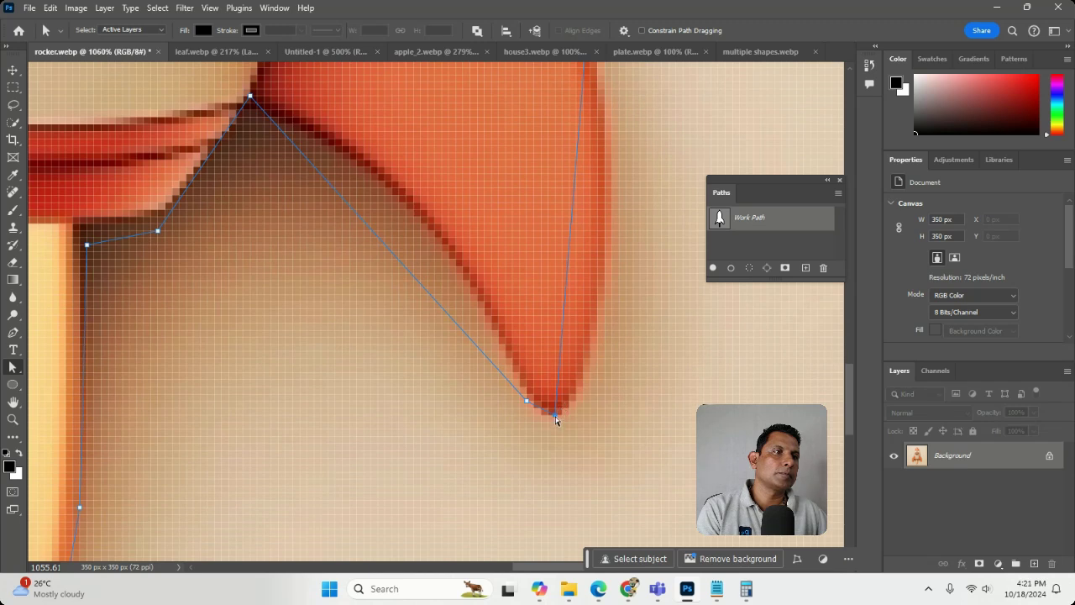
drag(555, 415, 534, 399)
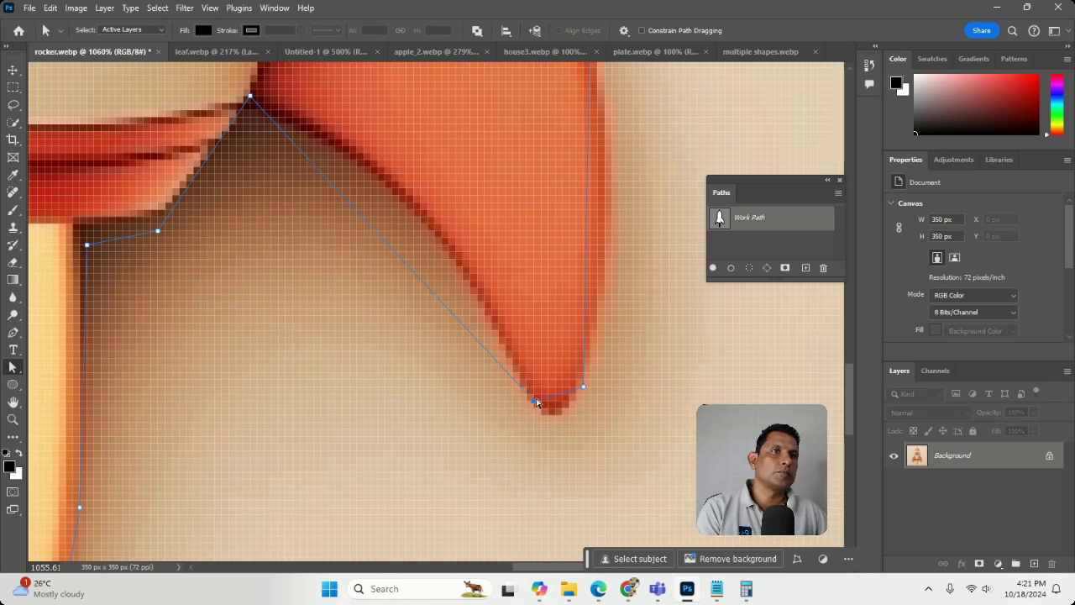
- Reposition the anchors at the nozzle's lower right corner and the right fin's inner junction along the rocket's edge
drag(143, 283, 269, 420)
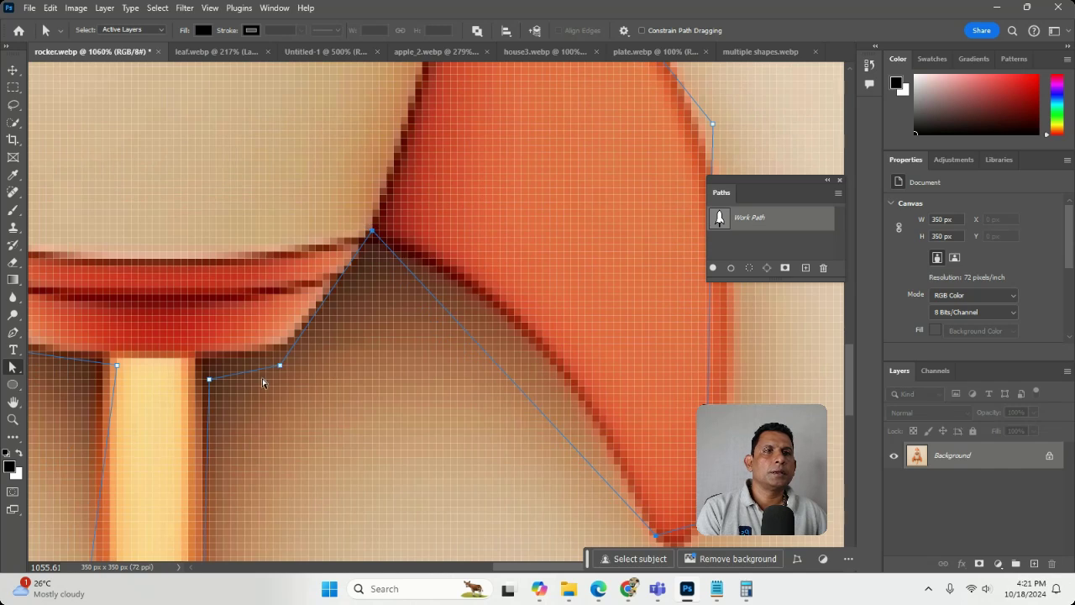
drag(285, 357, 292, 355)
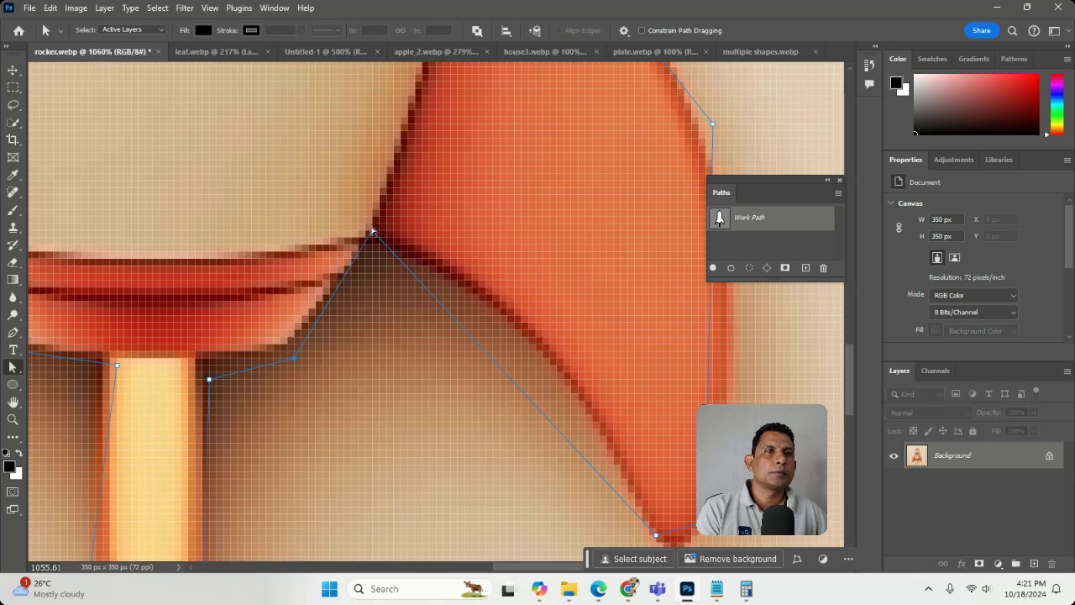
drag(371, 233, 379, 253)
- Align the upper and middle anchors on the flame's left side just outside its edge
drag(218, 378, 200, 183)
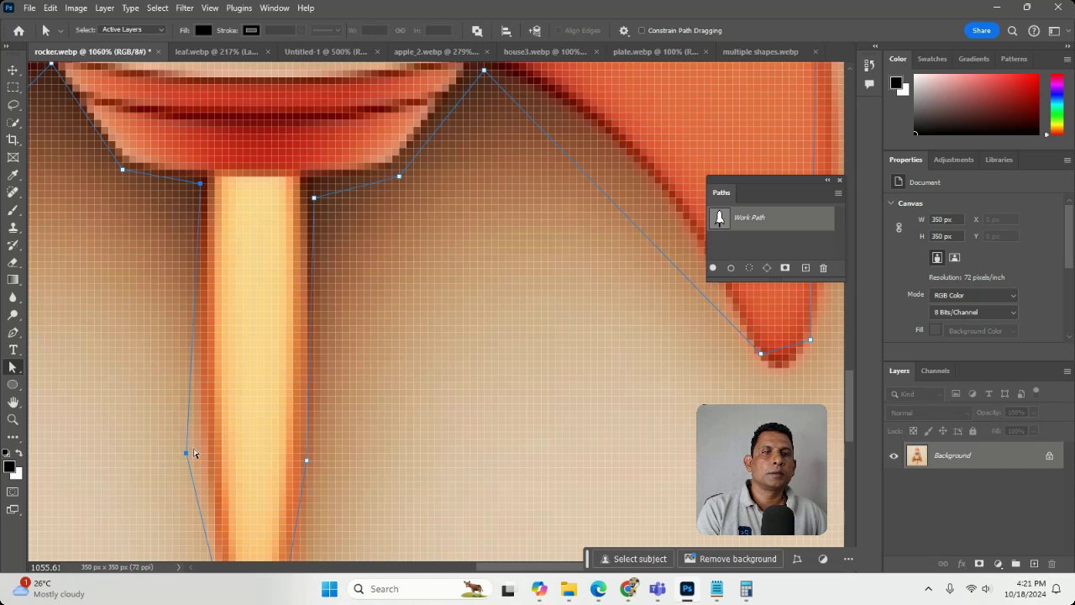
drag(188, 449, 196, 454)
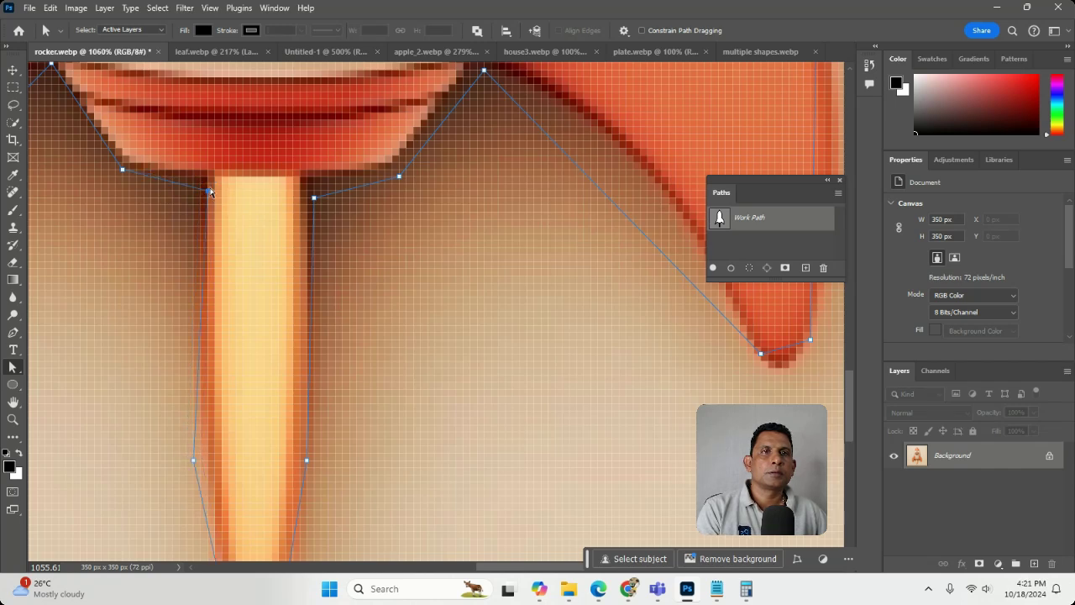
drag(210, 192, 193, 199)
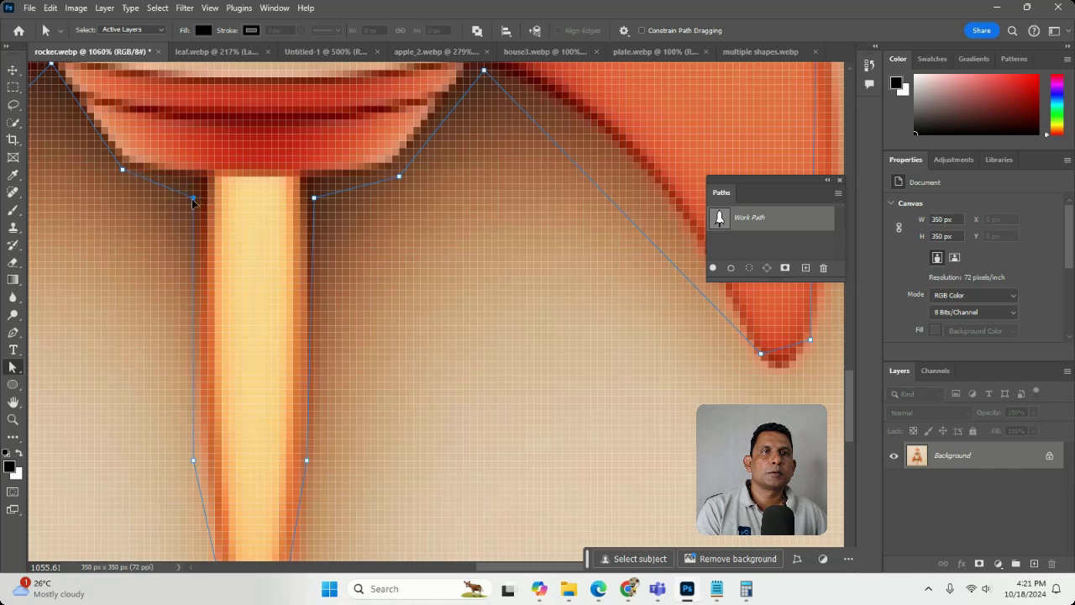
scroll(327, 310, down, 5)
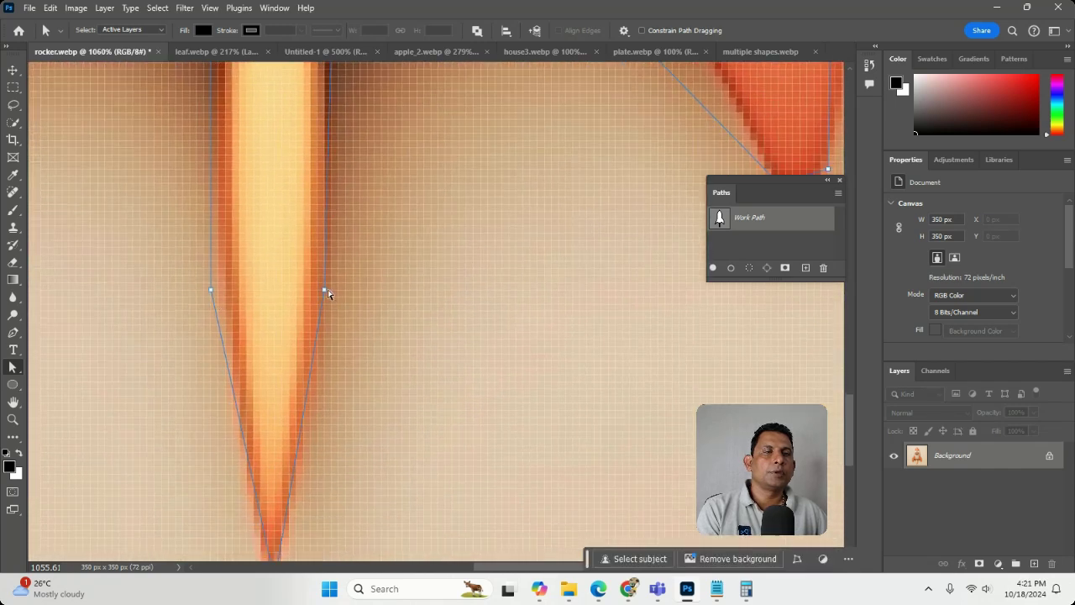
- Move the flame's right middle anchor just outside its edge and the bottom anchor down to the flame's tip
drag(322, 293, 329, 291)
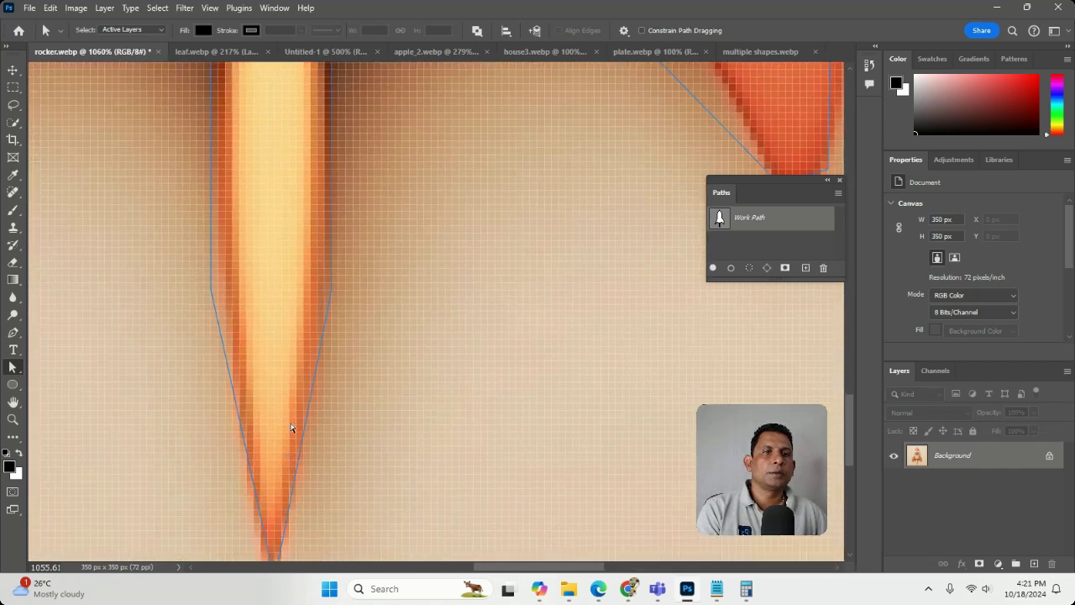
click(293, 258)
drag(271, 389, 255, 209)
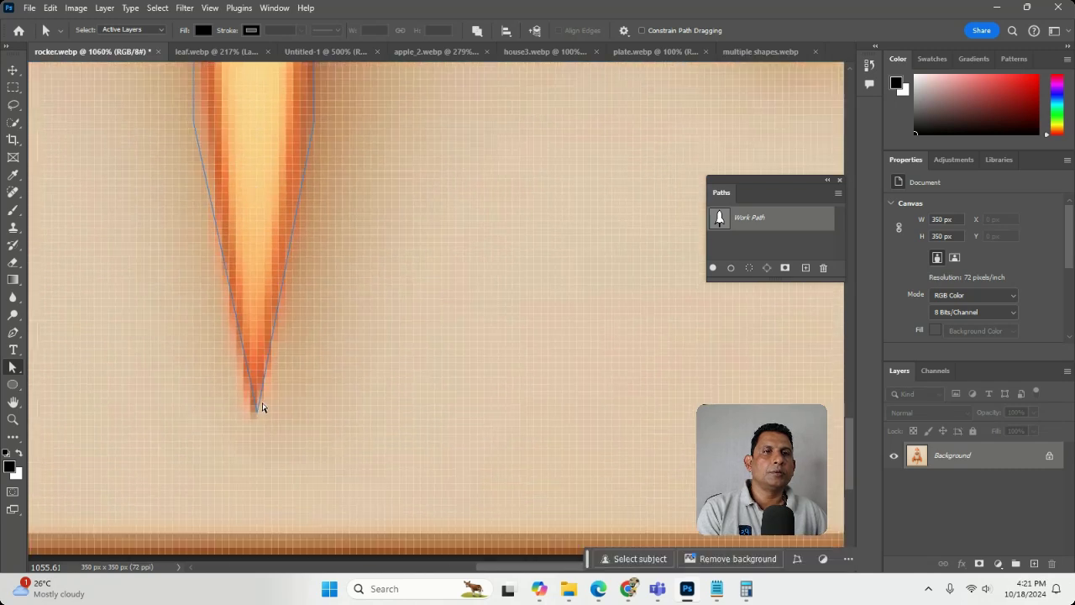
drag(257, 410, 257, 425)
- Convert the inner anchor at the left fin's tip to a curve point and shape its handles to follow the fin's inner edge and rounded tip
drag(328, 353, 377, 564)
drag(410, 336, 401, 463)
scroll(400, 462, down, 5)
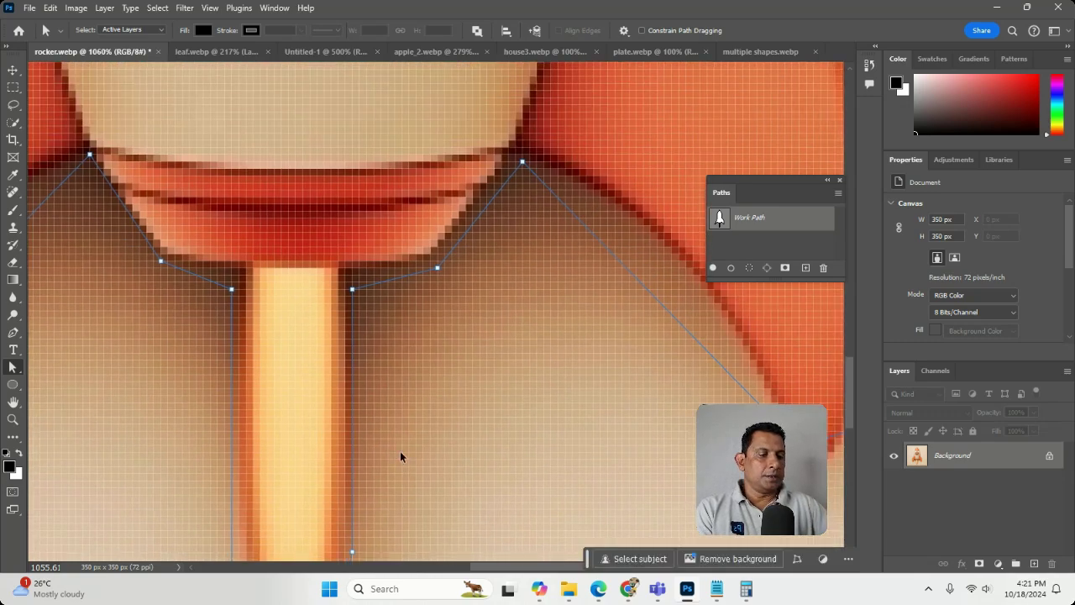
scroll(400, 456, down, 2)
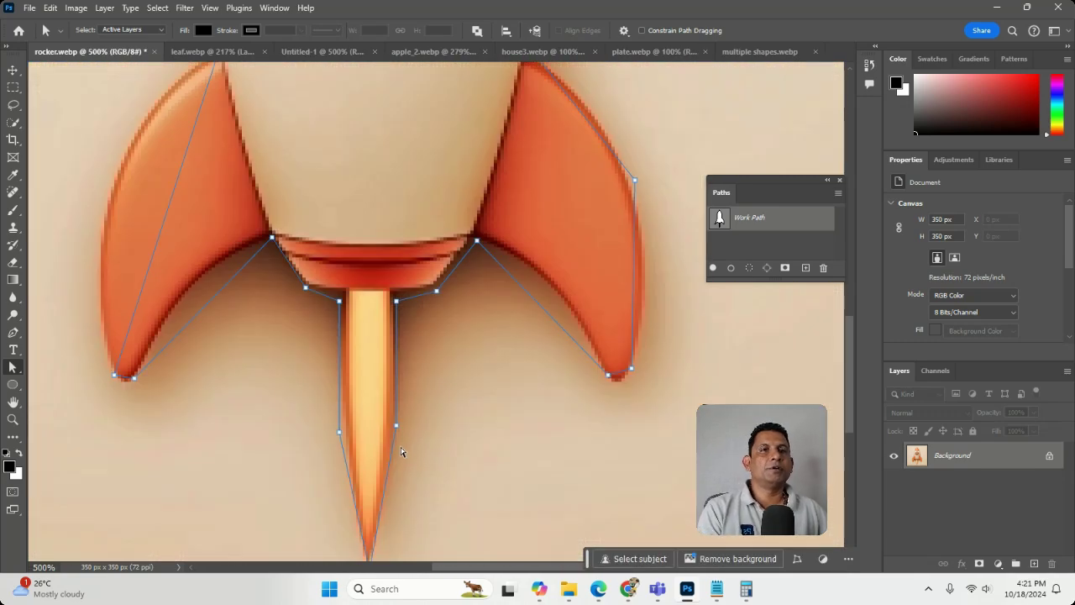
scroll(331, 356, left, 5)
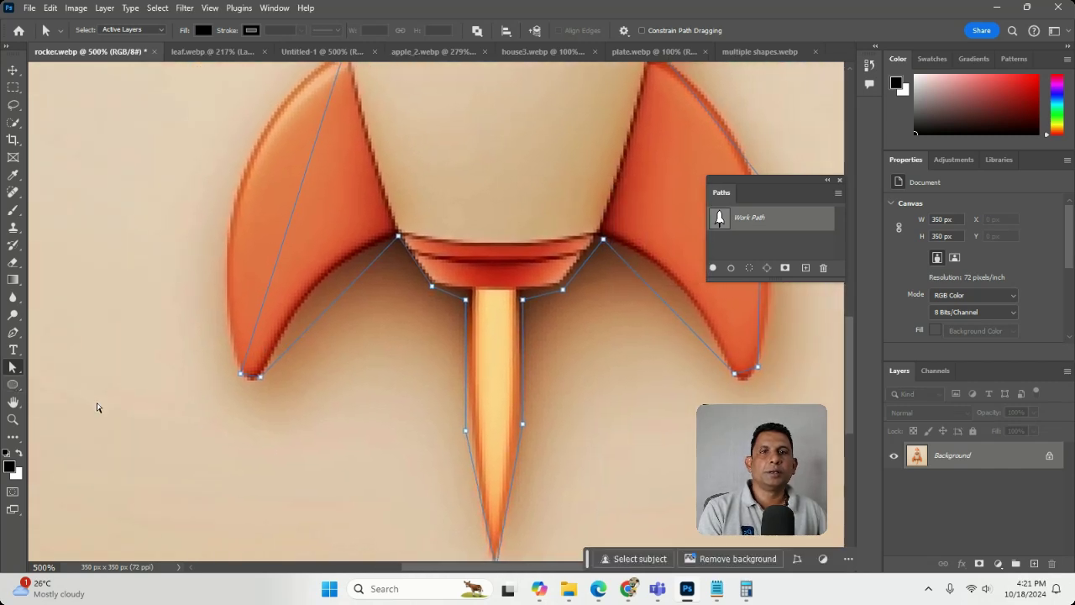
click(13, 335)
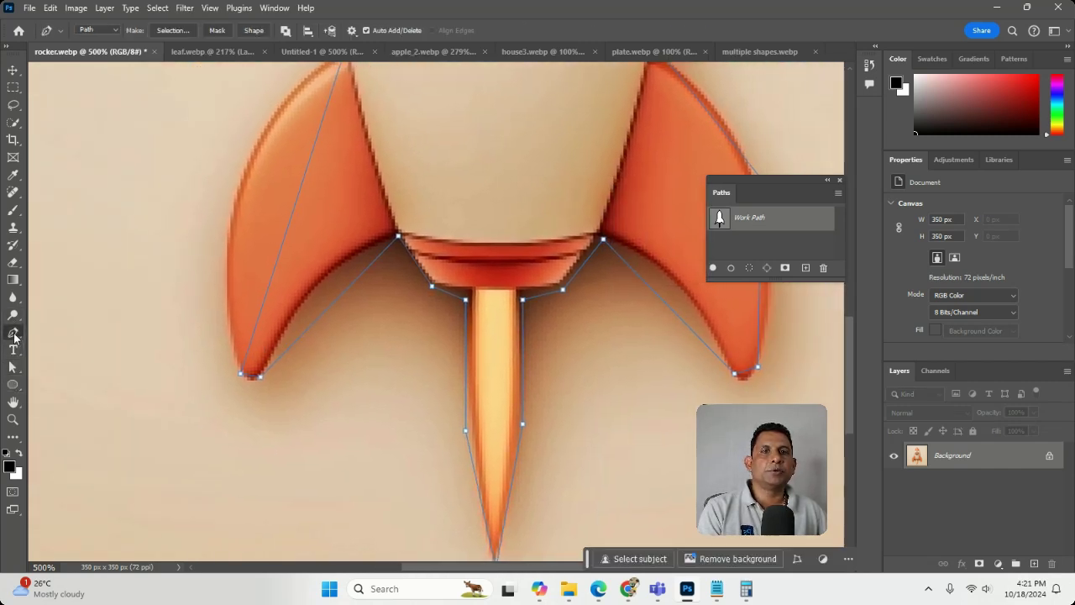
right_click(13, 334)
click(79, 394)
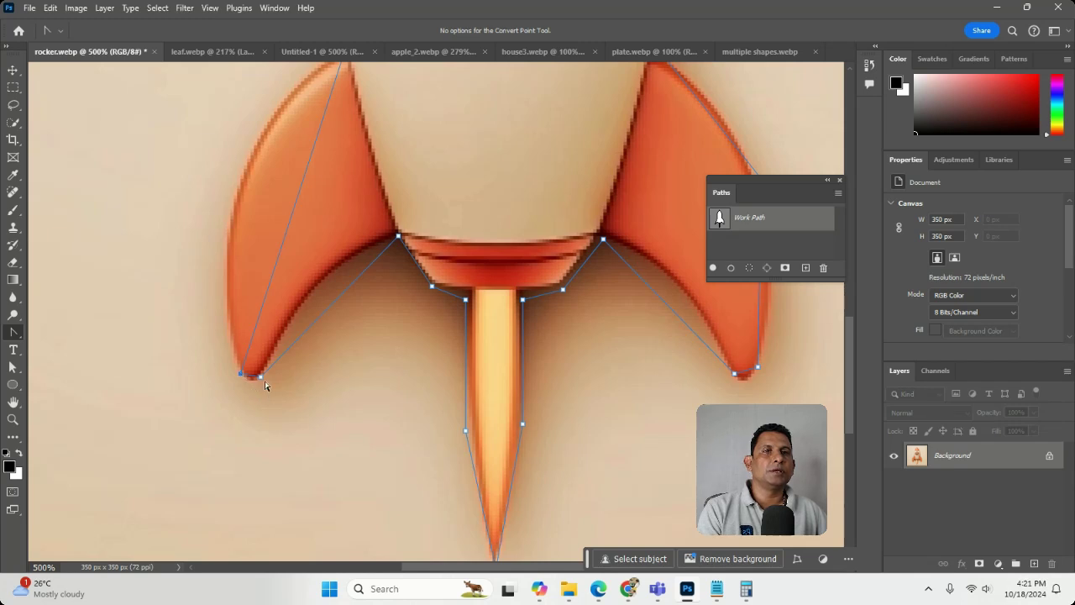
drag(262, 378, 233, 424)
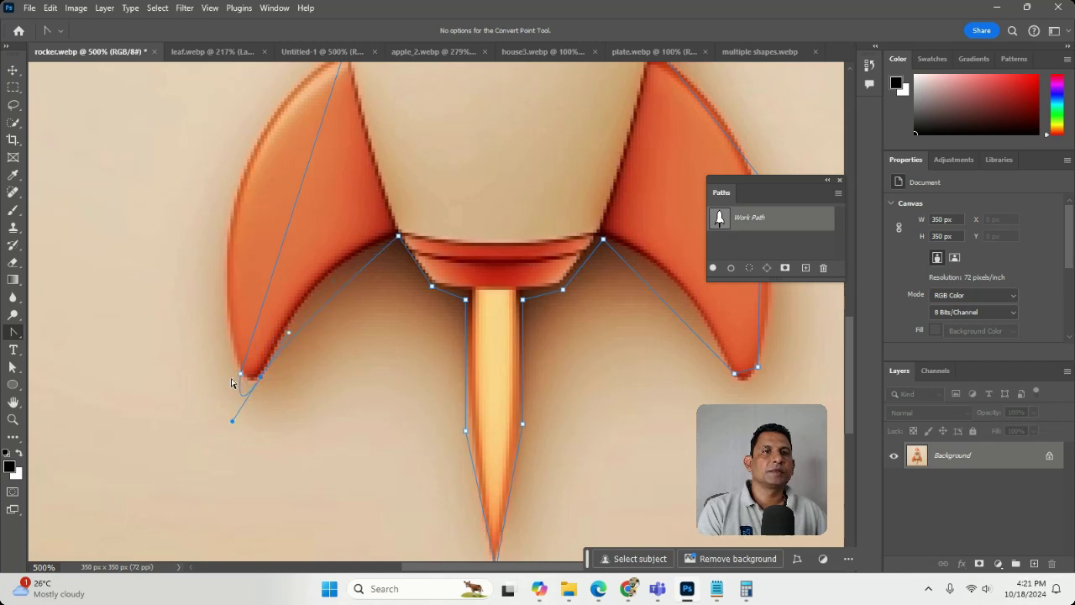
drag(288, 336, 299, 267)
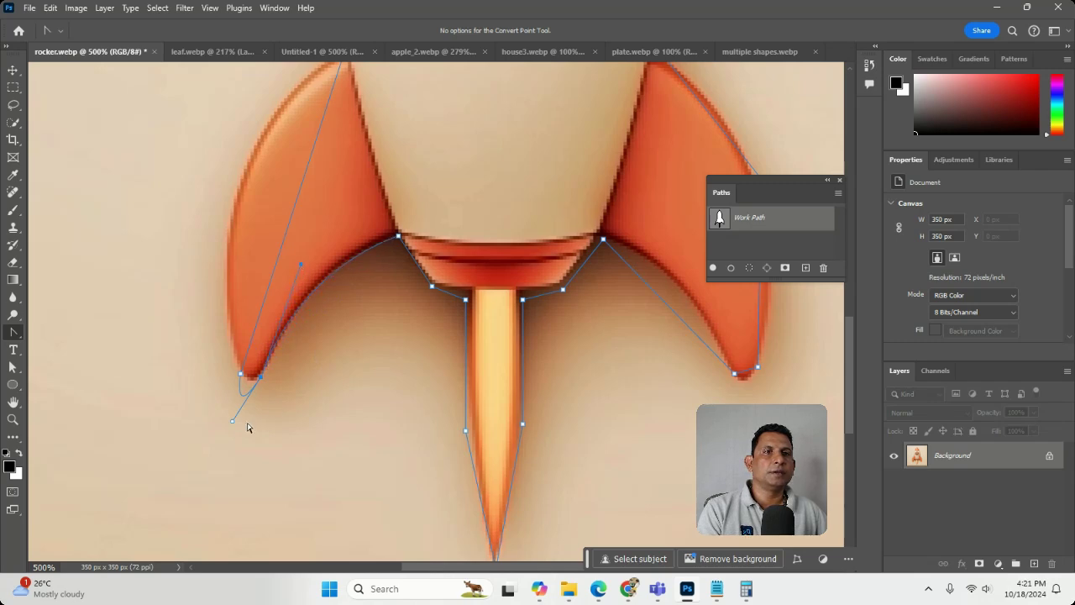
drag(232, 422, 241, 391)
- Pull direction handles from the anchor at the left fin's top junction and break them so each side curves independently
scroll(344, 404, up, 5)
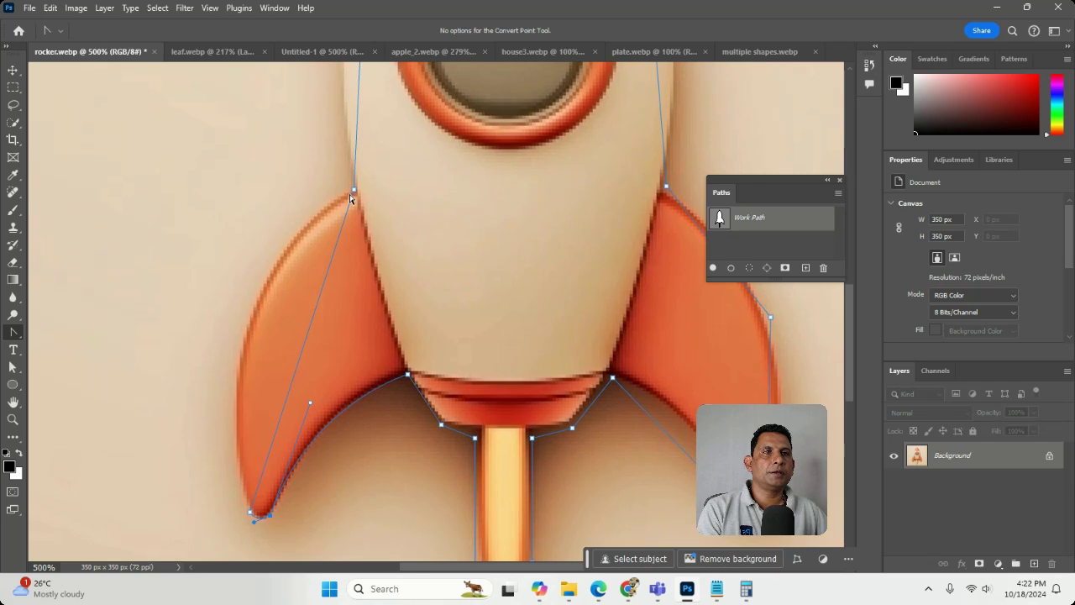
drag(354, 190, 320, 148)
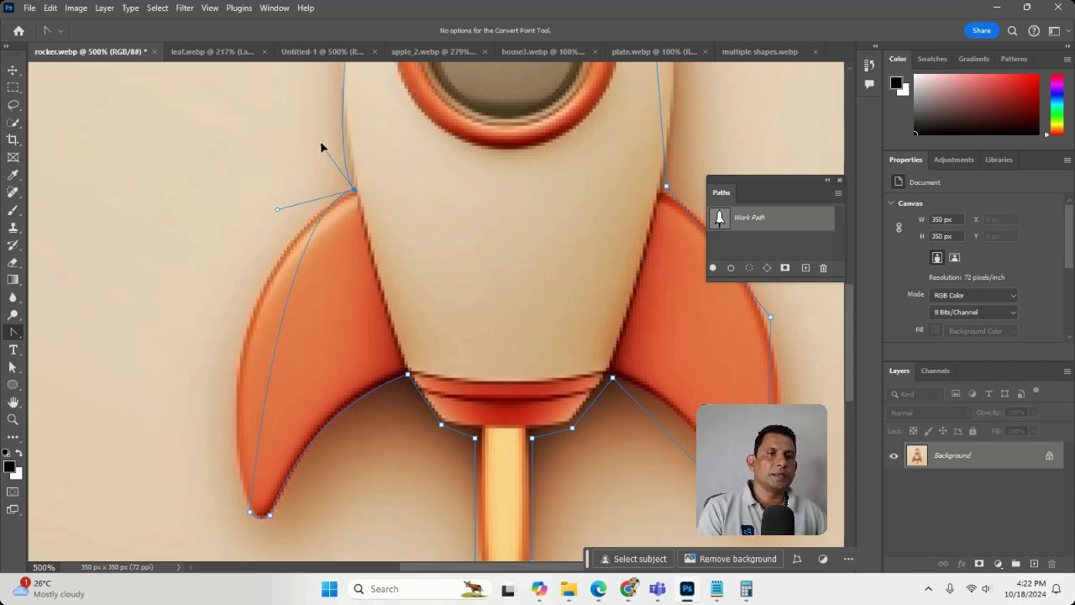
drag(353, 192, 497, 168)
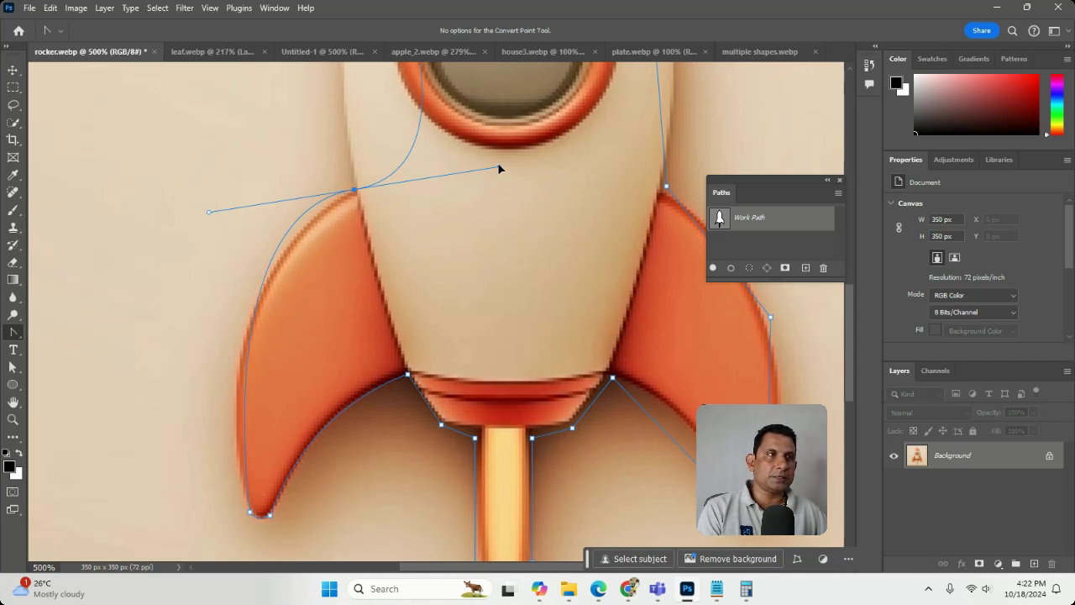
drag(498, 168, 327, 165)
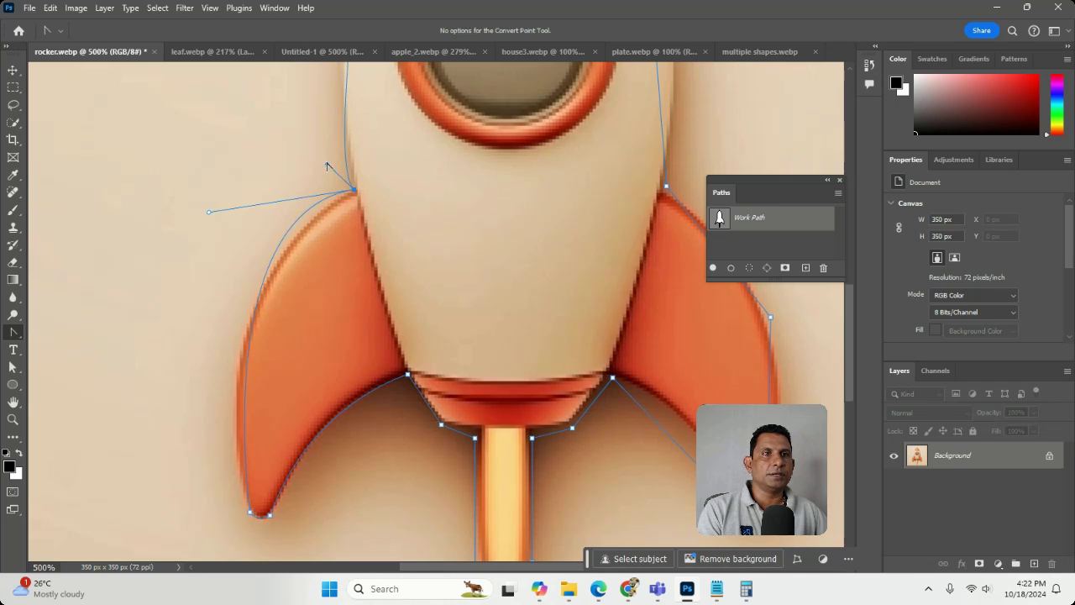
- Adjust the handles at the left fin's top junction to follow the fin's outer edge and the body's left side
click(209, 226)
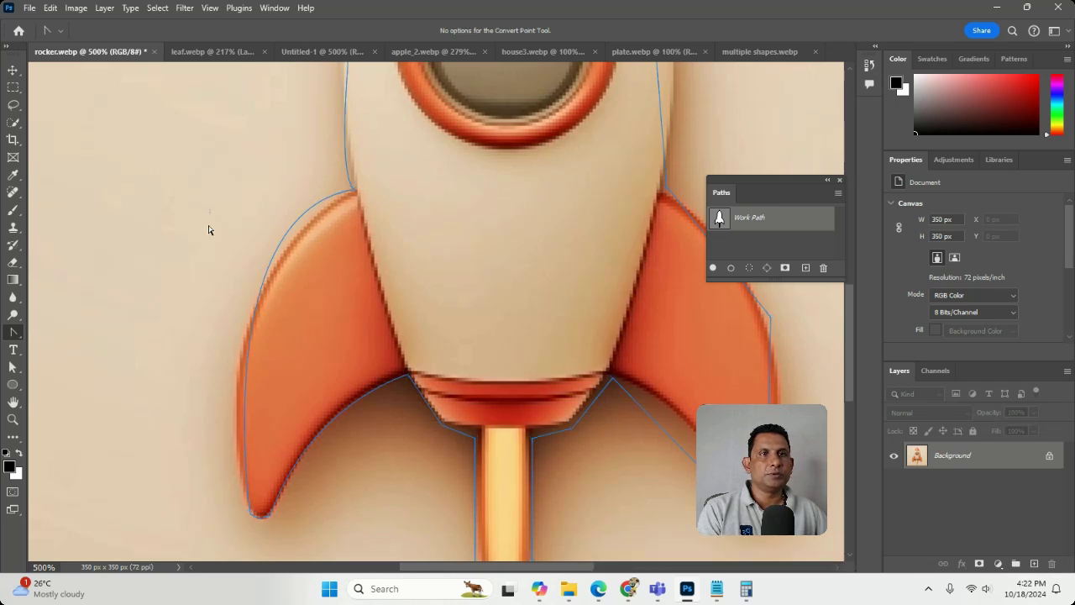
click(352, 194)
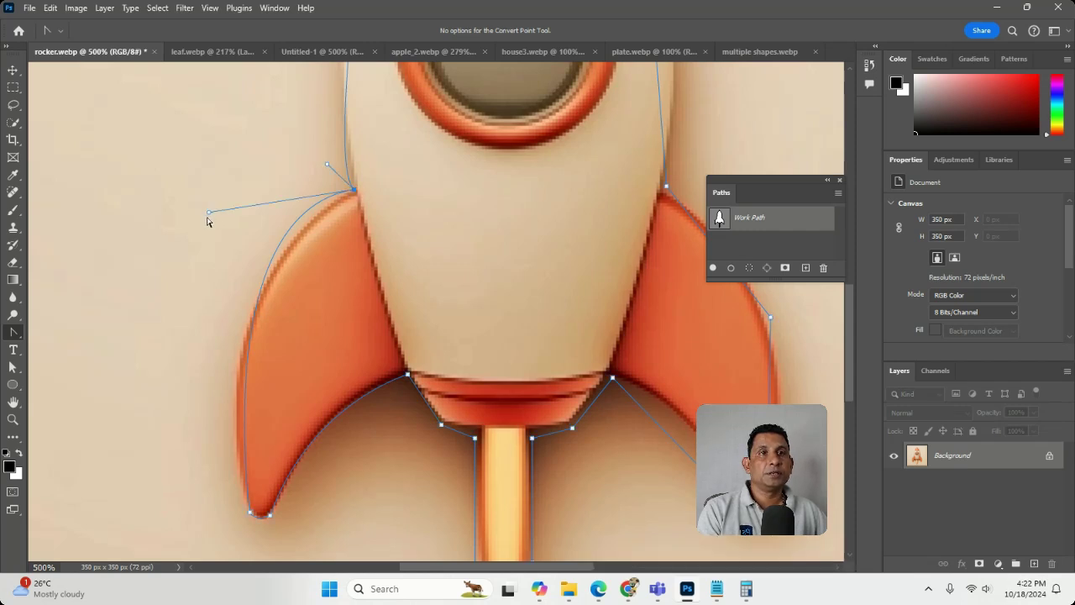
click(207, 222)
click(352, 194)
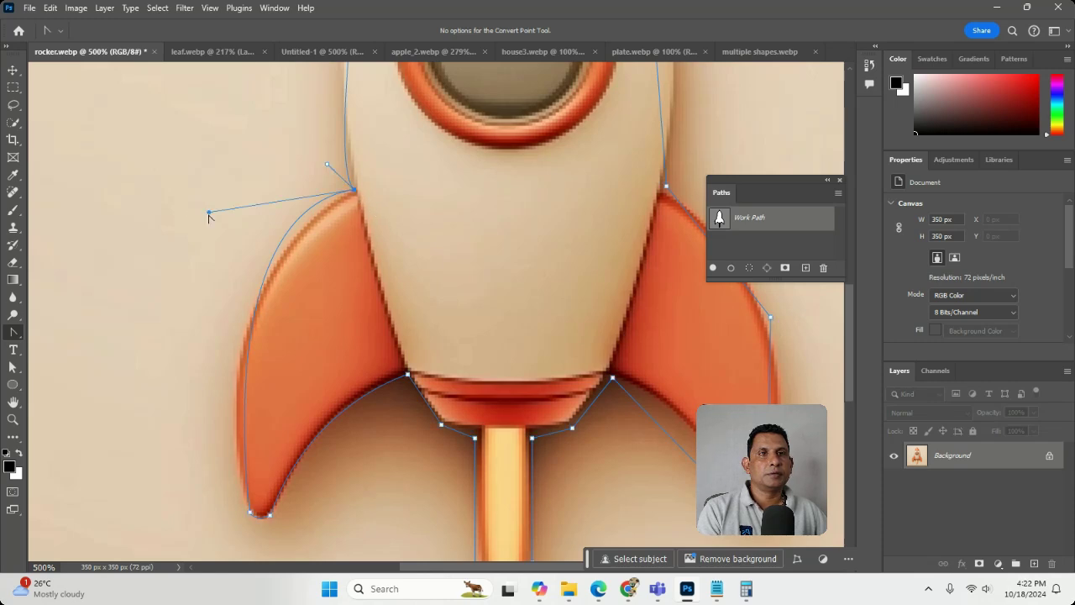
drag(208, 212, 175, 314)
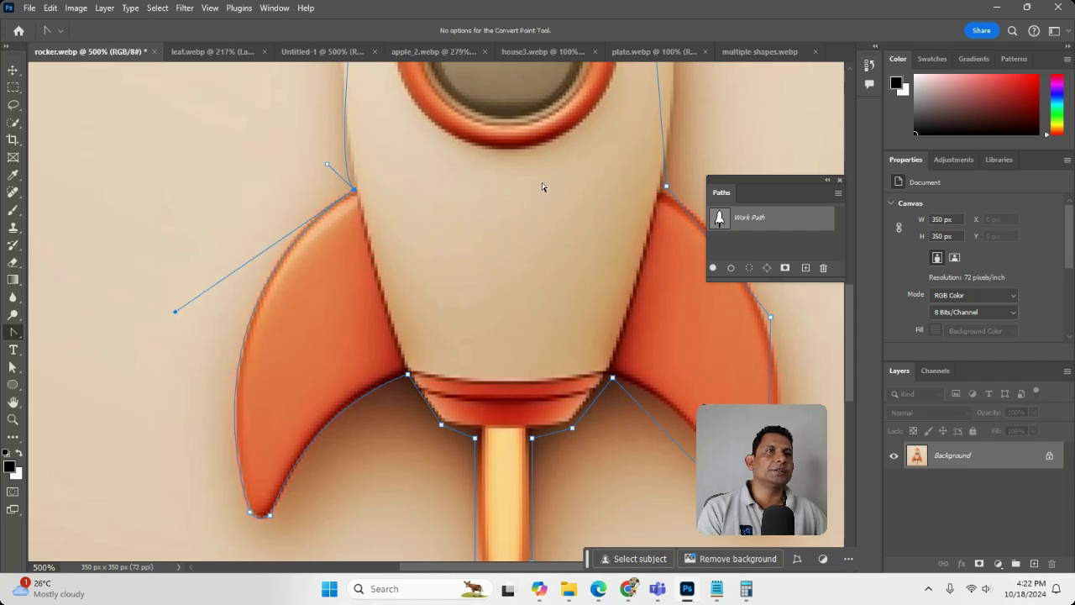
scroll(428, 219, up, 5)
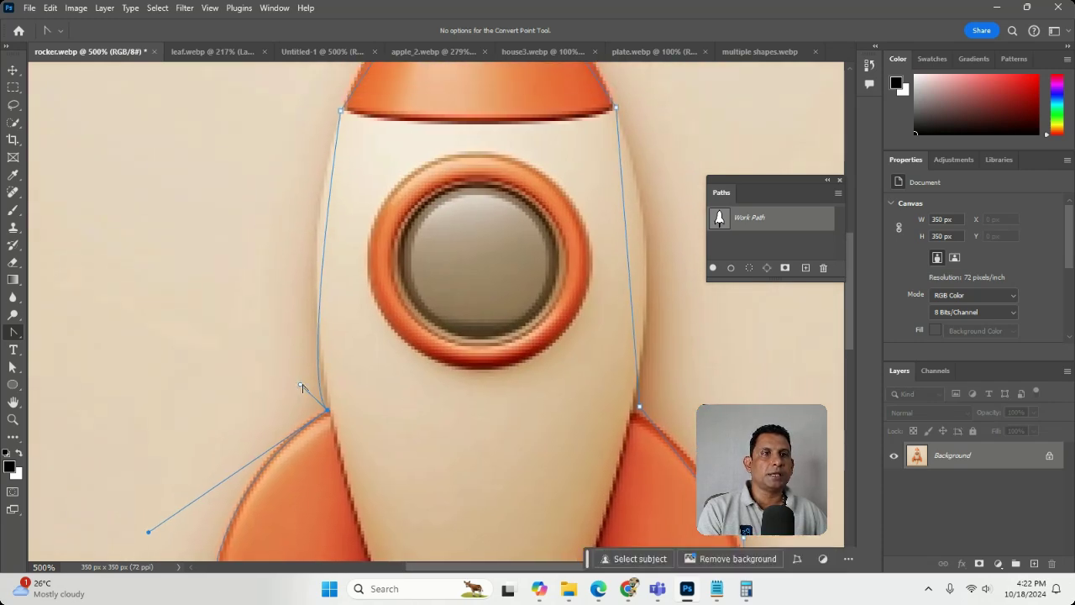
drag(302, 386, 289, 224)
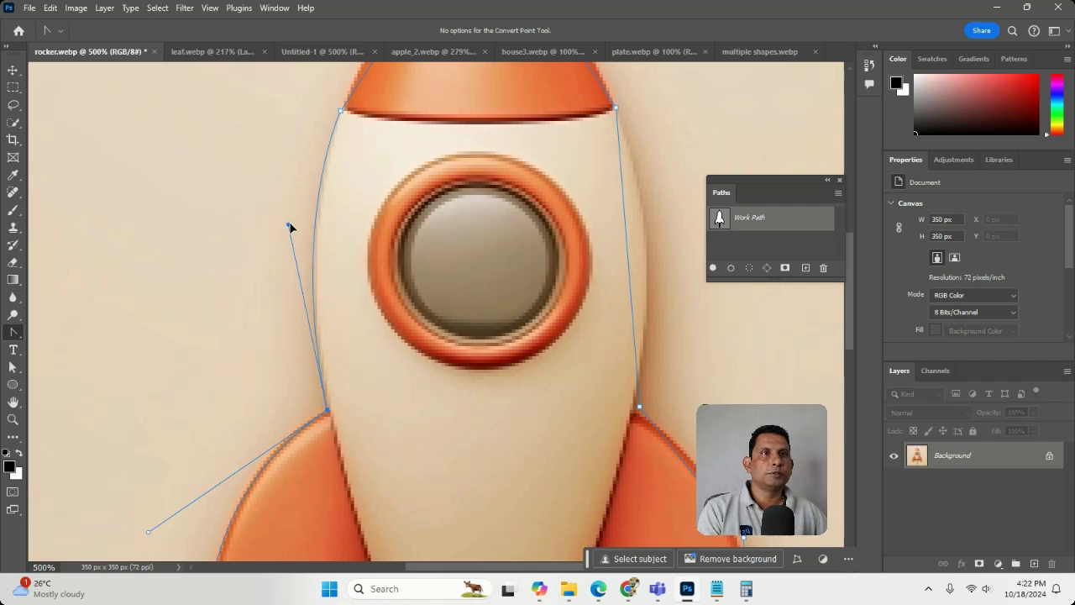
- Convert the nose tip anchor to a curve point and angle its two handles independently to follow both sides of the cone
drag(471, 166, 400, 409)
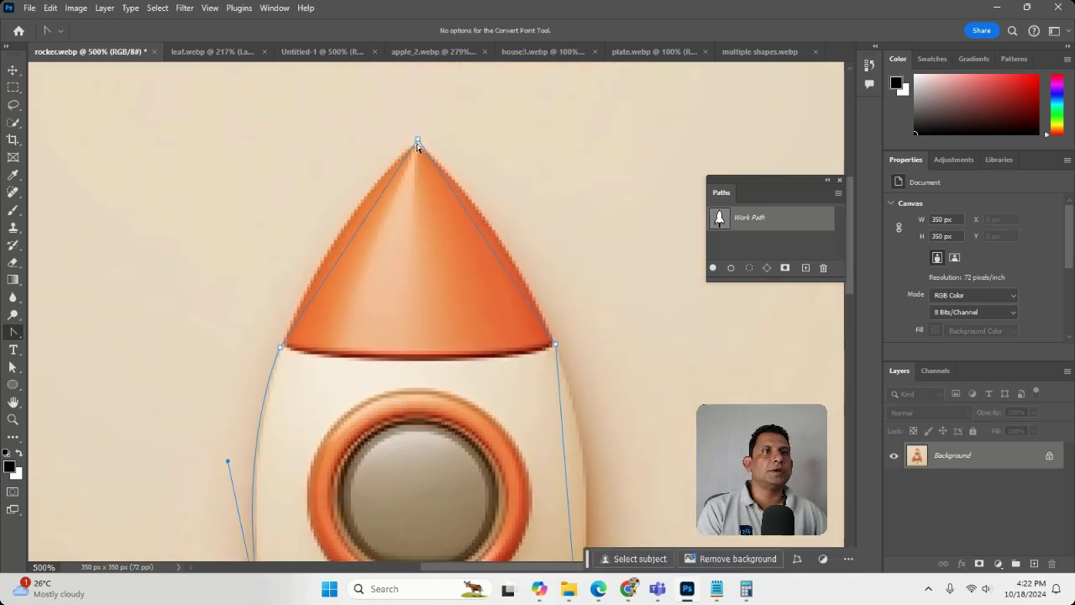
drag(417, 142, 540, 136)
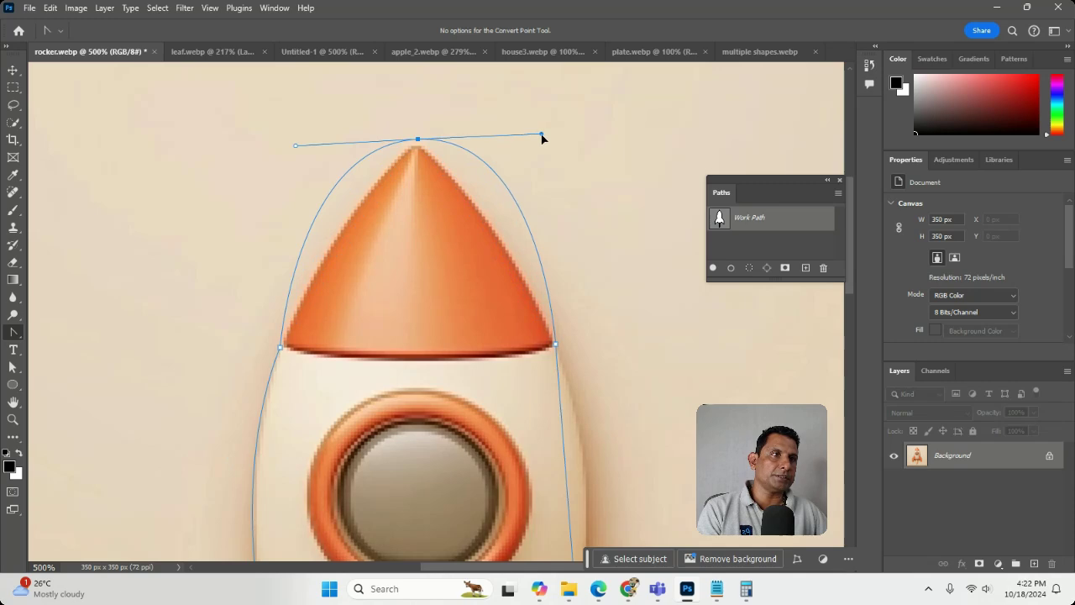
drag(541, 137, 509, 220)
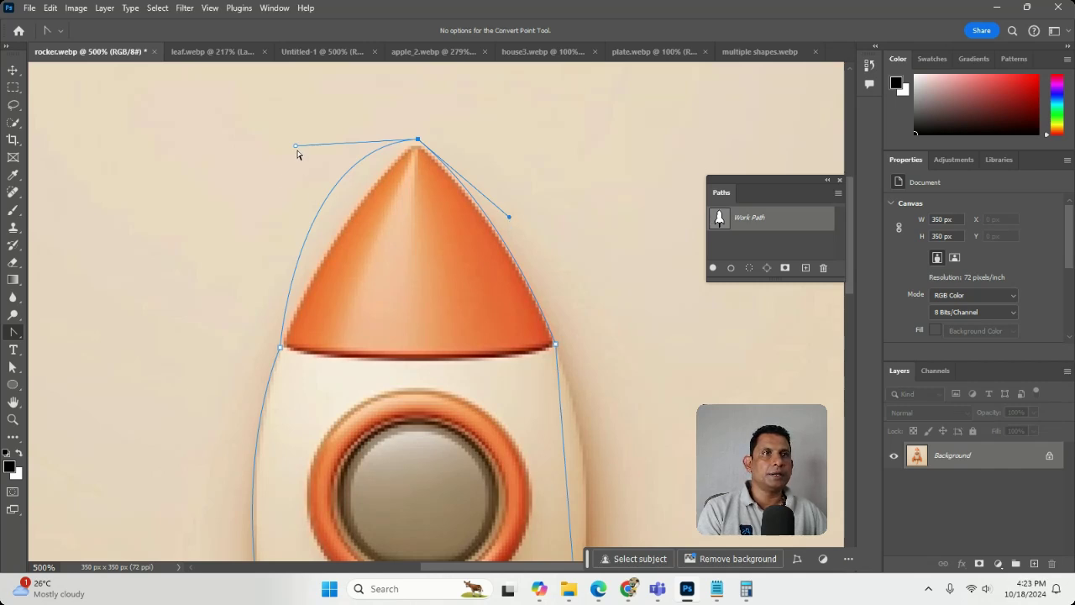
drag(295, 147, 326, 215)
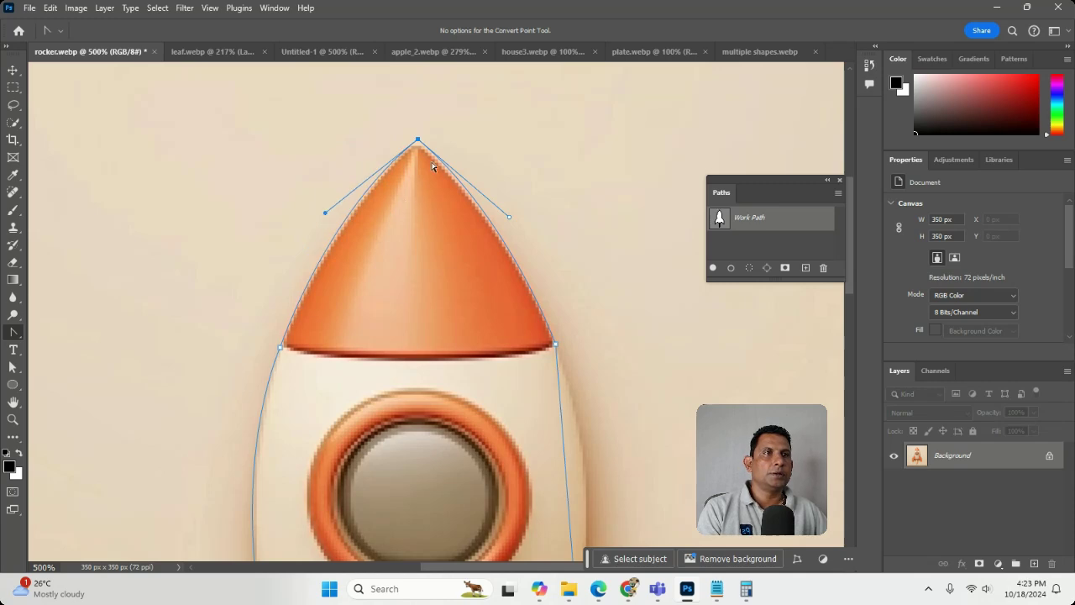
click(417, 141)
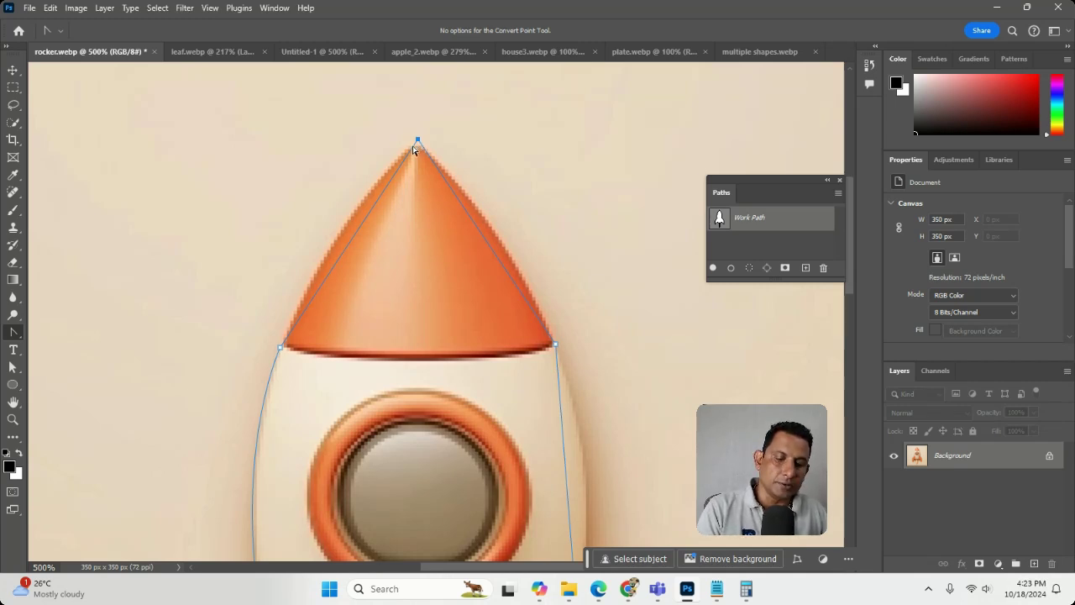
key(ctrl+z)
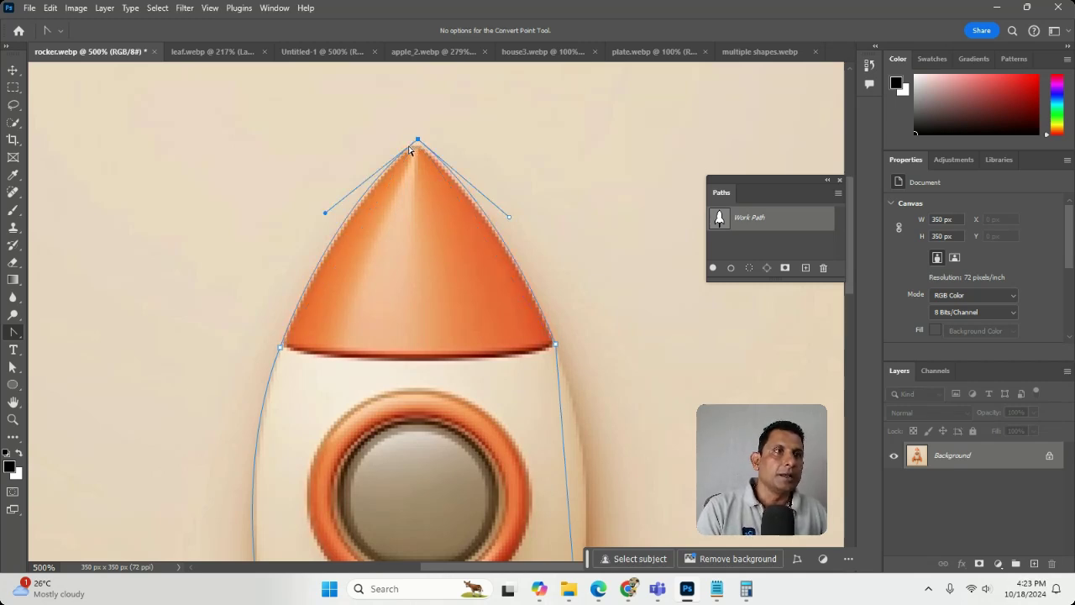
- Nudge the nose tip anchor down with the Direct Selection tool so it sits just above the cone's point
click(13, 367)
click(472, 150)
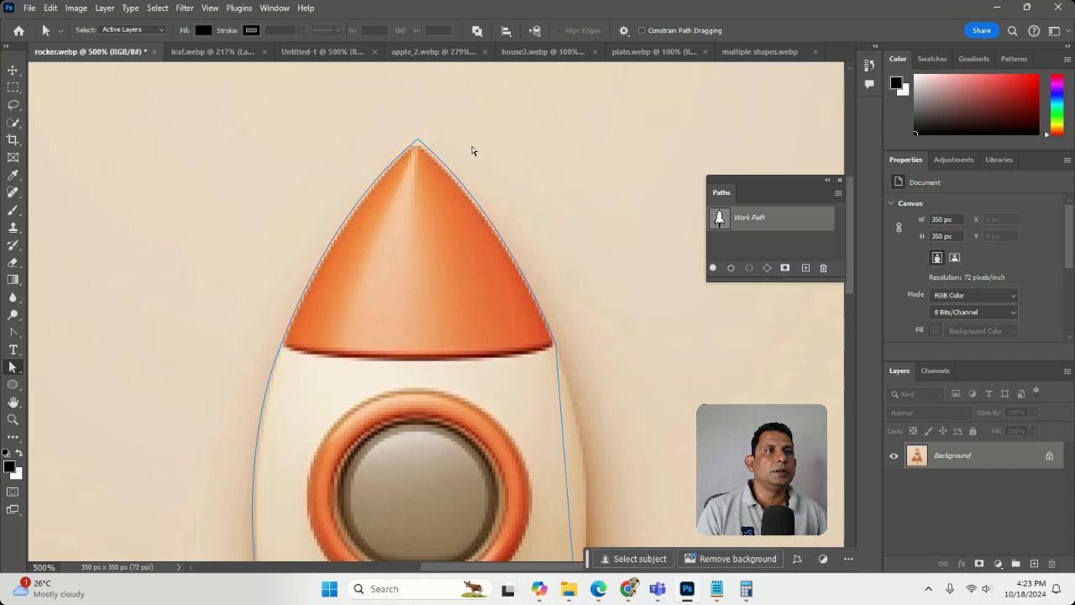
click(430, 155)
click(415, 147)
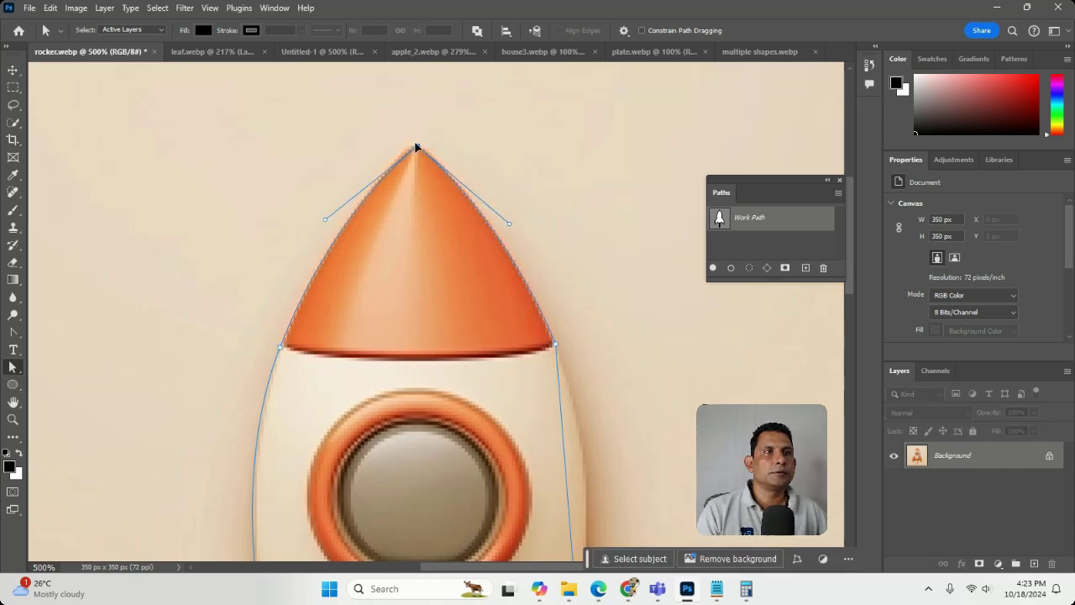
drag(415, 147, 415, 144)
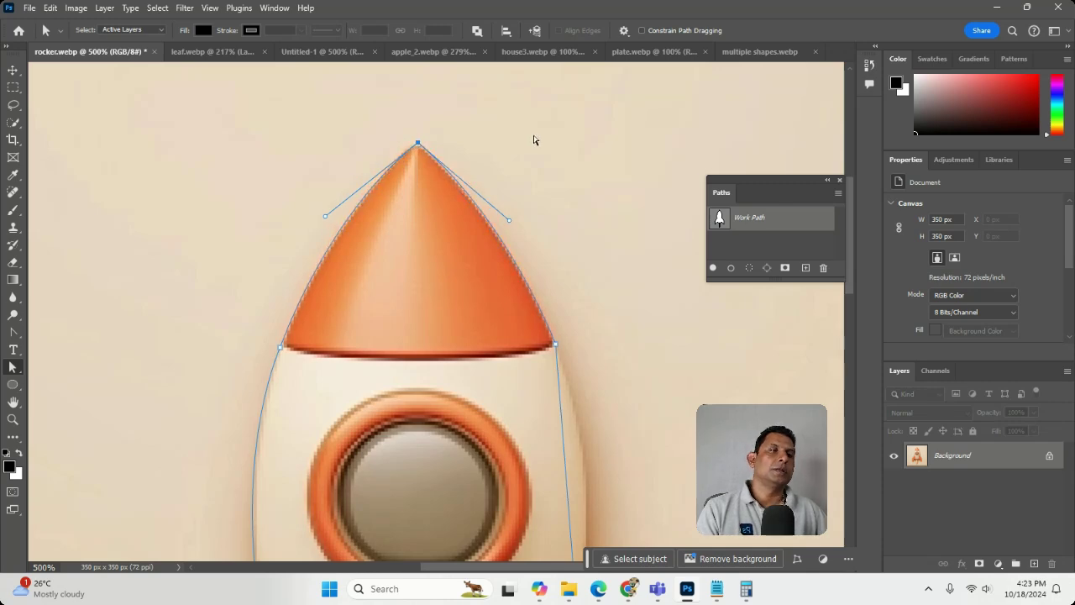
click(546, 137)
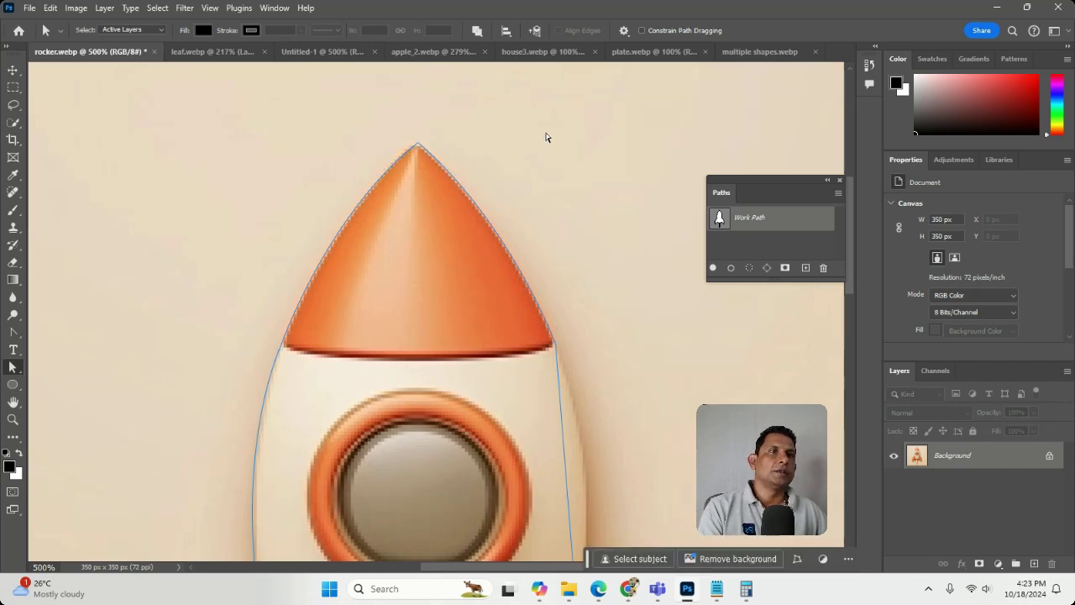
scroll(420, 209, down, 4)
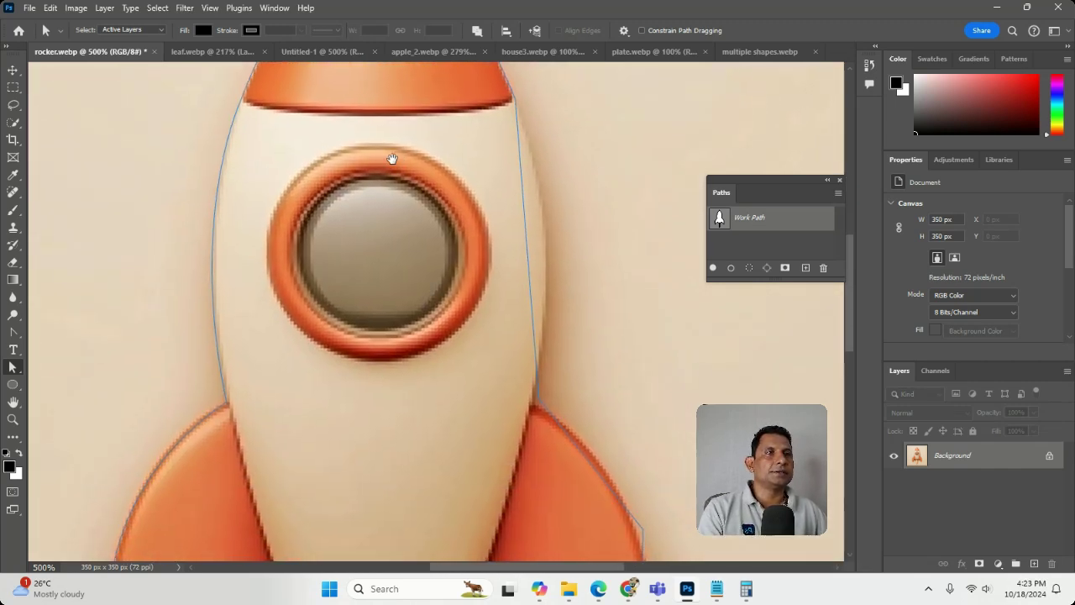
scroll(478, 149, right, 2)
click(488, 156)
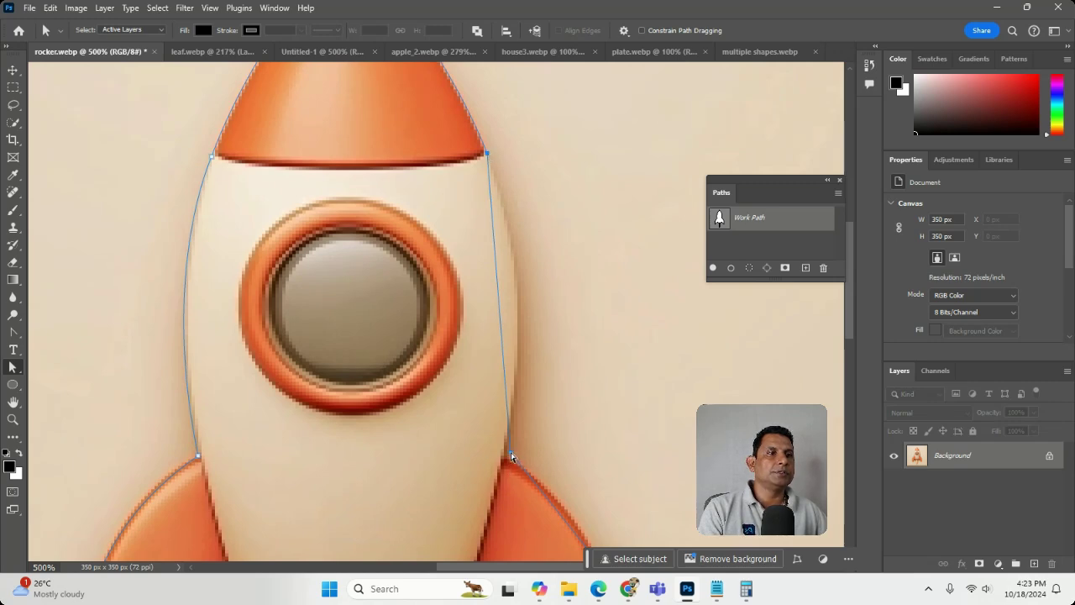
drag(511, 456, 522, 412)
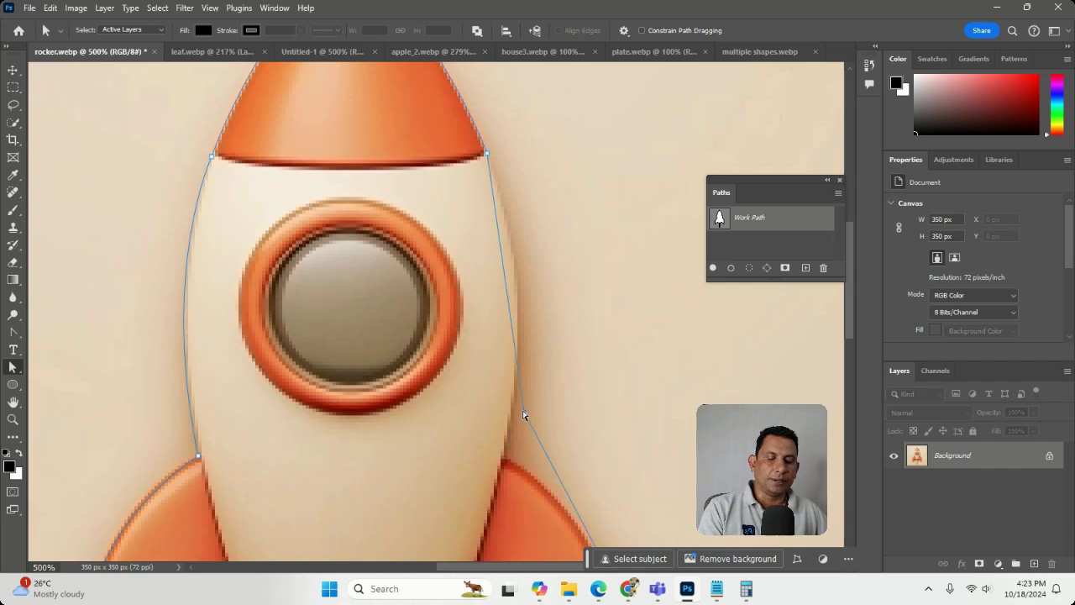
key(ctrl+z)
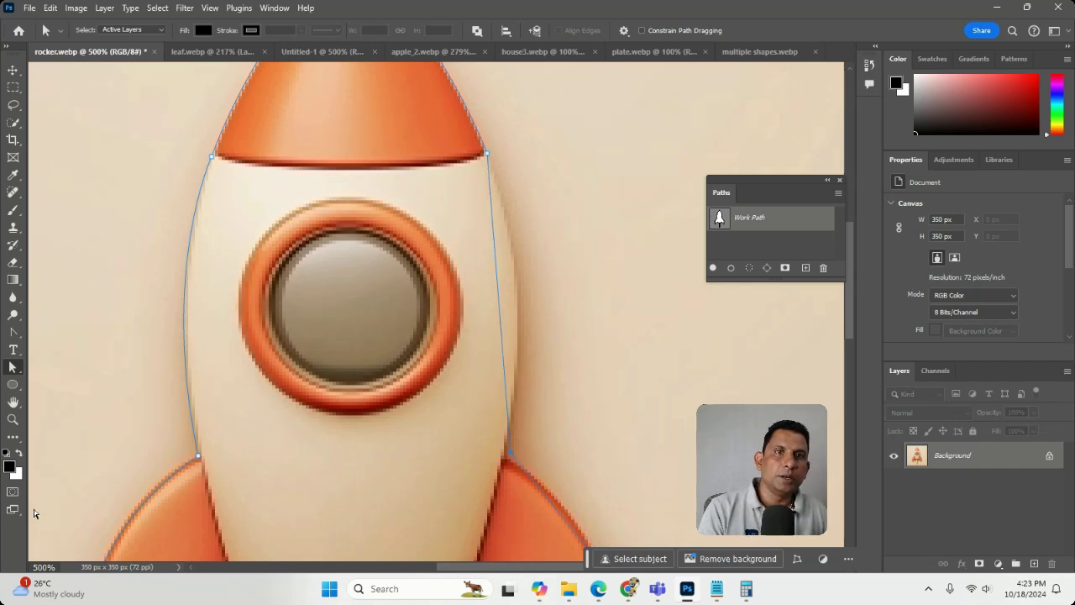
- Convert the anchor at the right fin's top junction to a curve point and adjust its upper handle and position to fit the body's right side
click(15, 332)
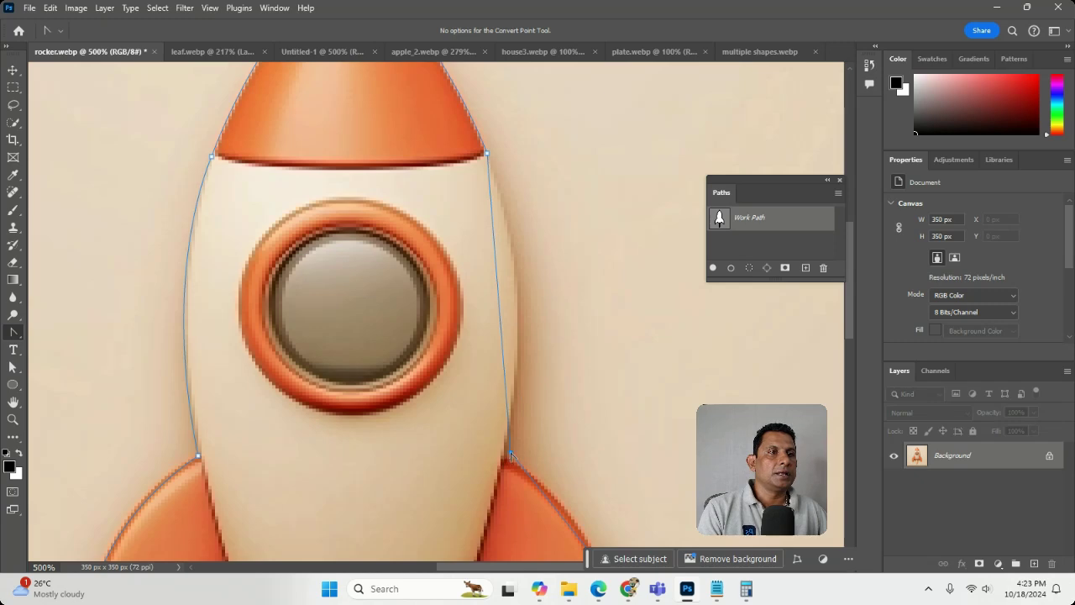
drag(511, 454, 467, 430)
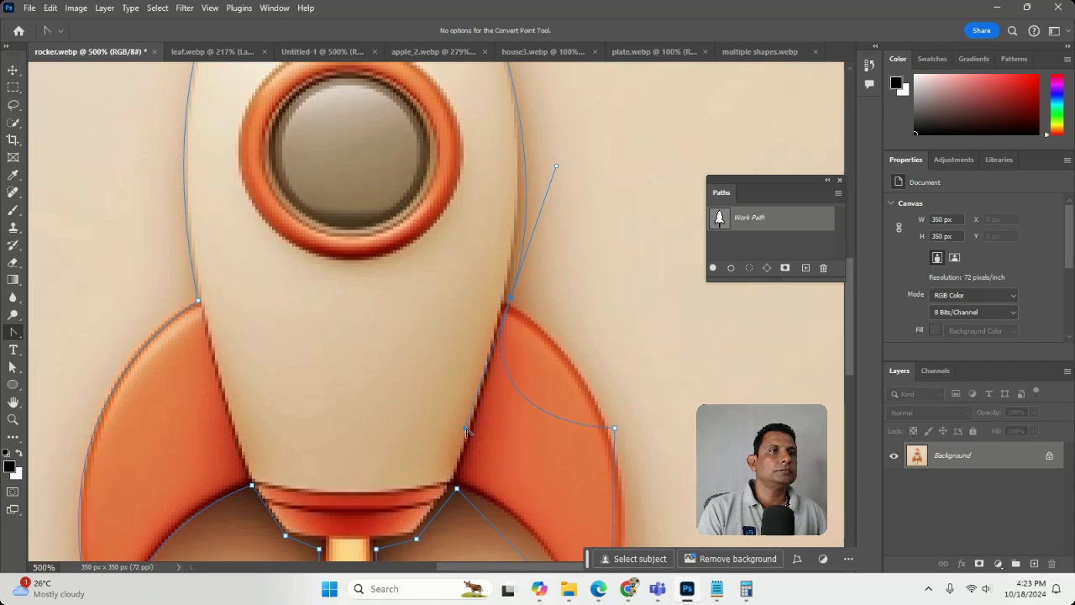
drag(613, 251, 575, 434)
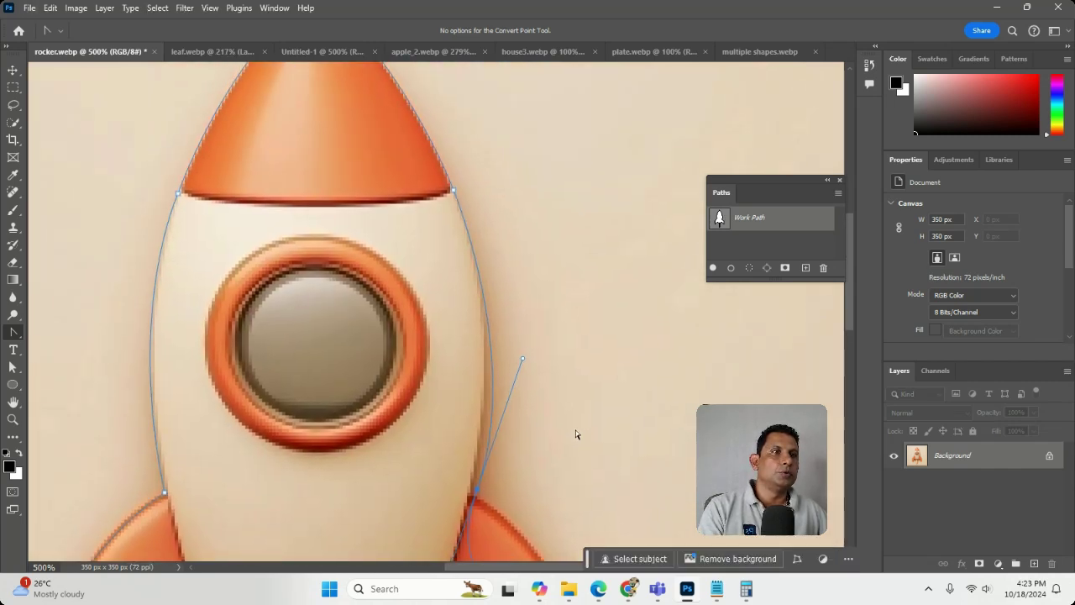
mouse_move(523, 361)
mouse_down()
mouse_move(510, 379)
mouse_move(514, 357)
mouse_up()
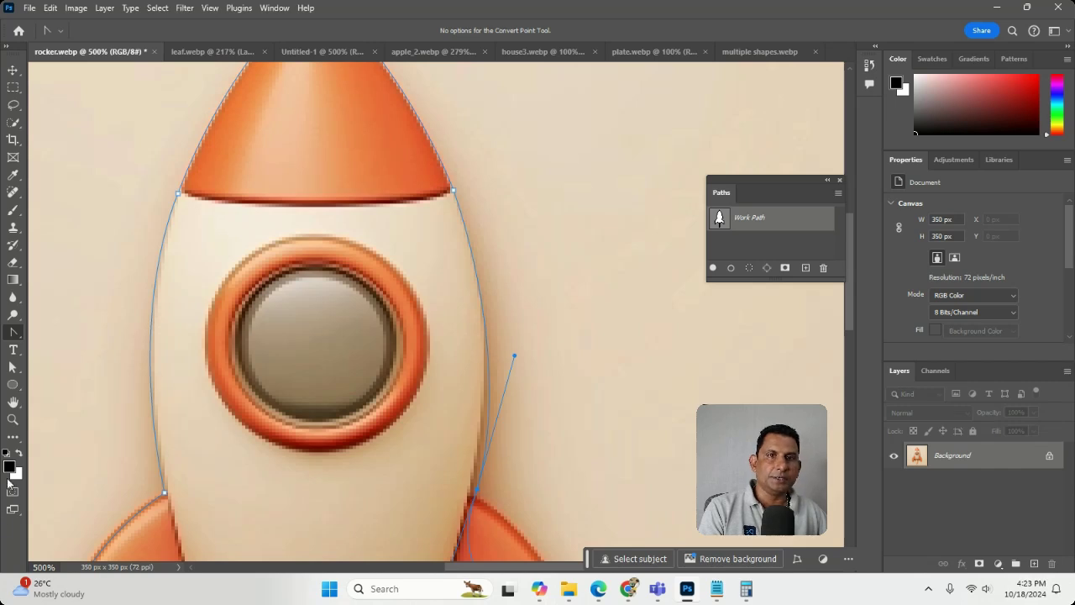
click(14, 367)
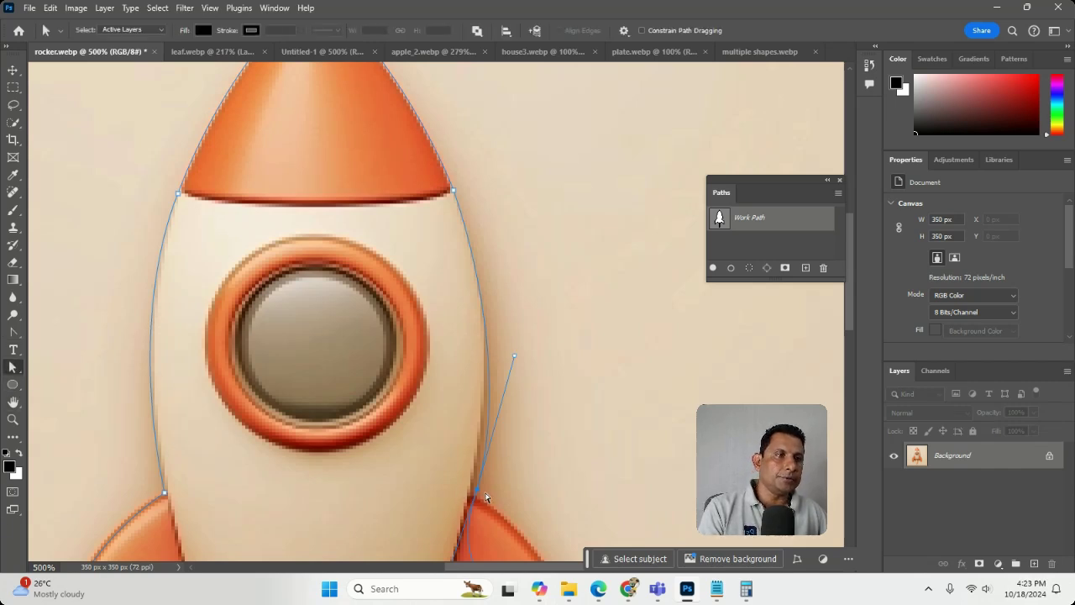
drag(479, 493, 474, 494)
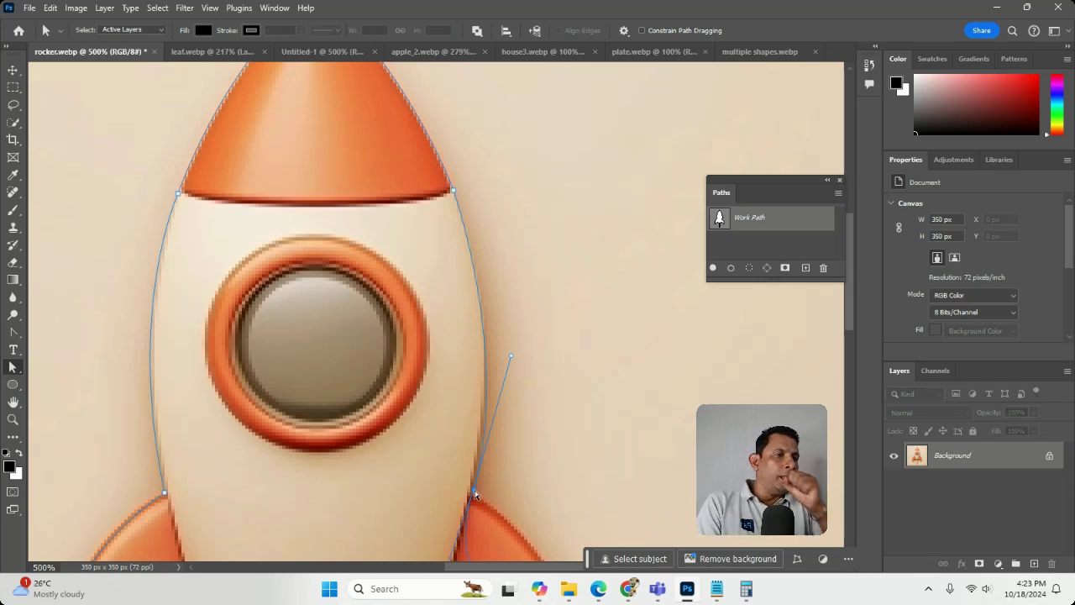
- Try to swing the lower handle at the right fin's top junction toward the fin's outer edge with the Direct Selection tool
drag(314, 471, 270, 126)
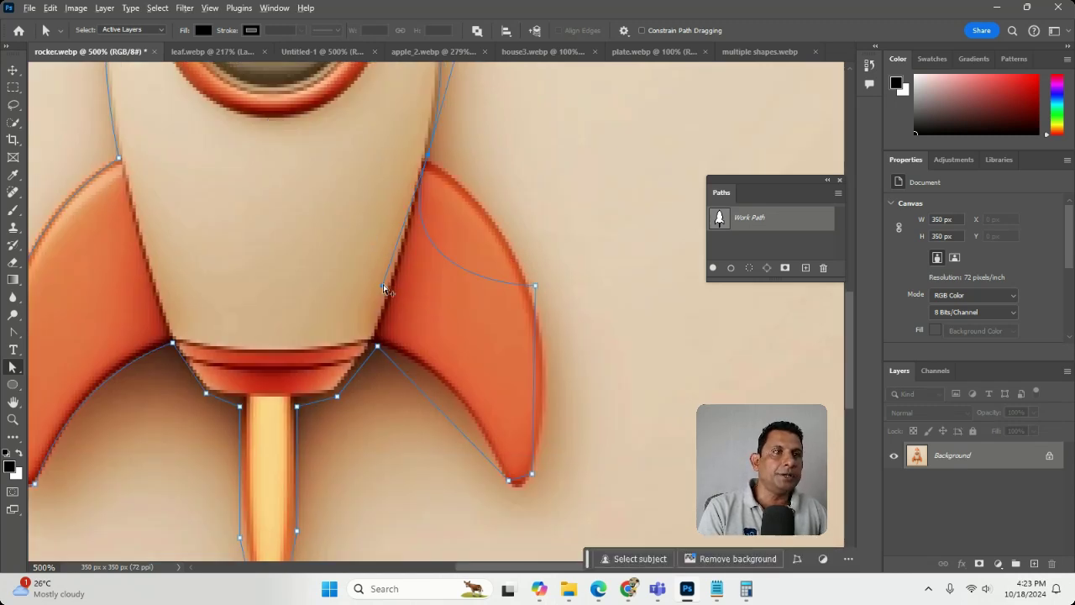
drag(382, 285, 516, 223)
key(ctrl+z)
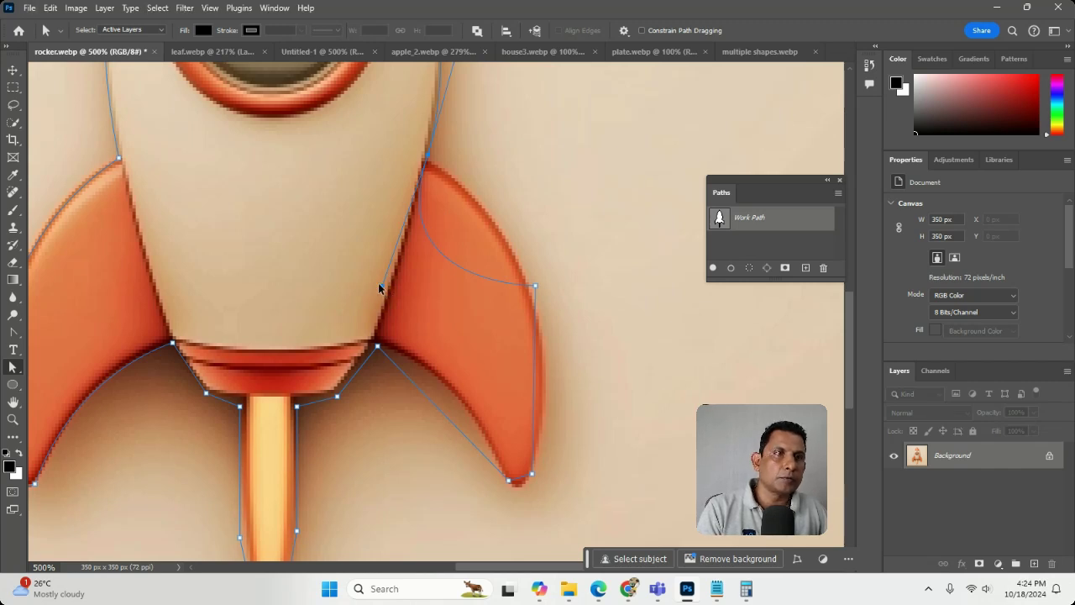
drag(379, 288, 432, 268)
key(ctrl+z)
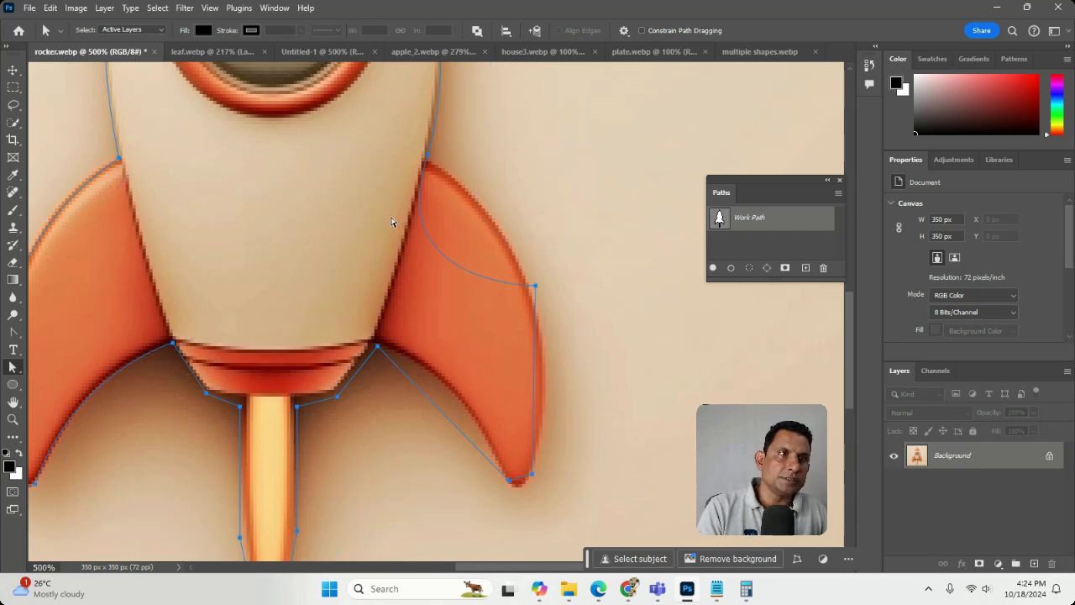
- Break the lower handle at the right fin's top junction with the Convert Point tool and angle it along the fin's outer edge
ctrl+click(462, 249)
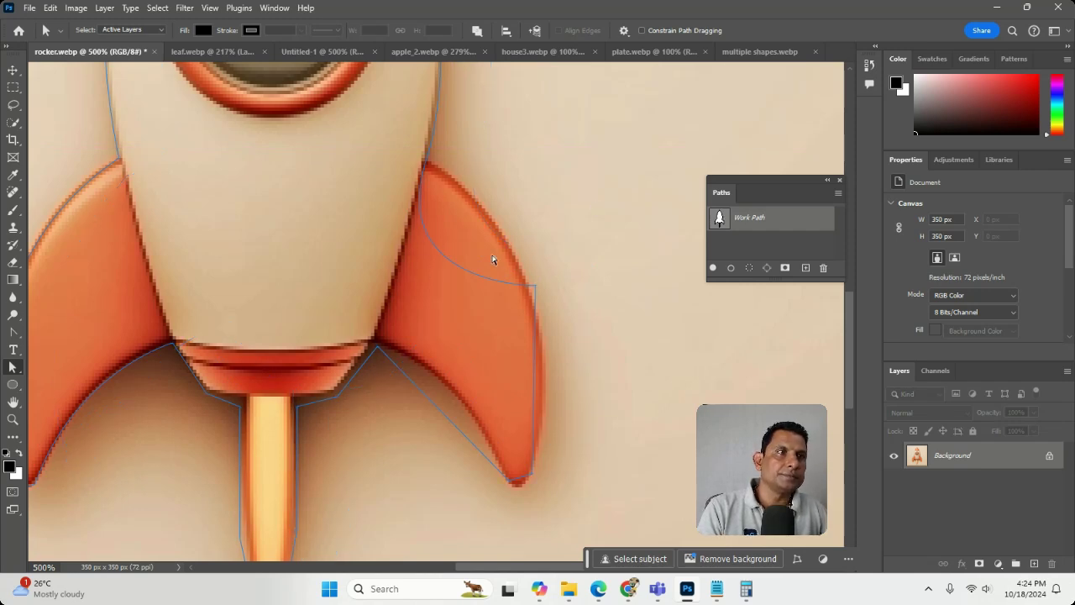
click(423, 174)
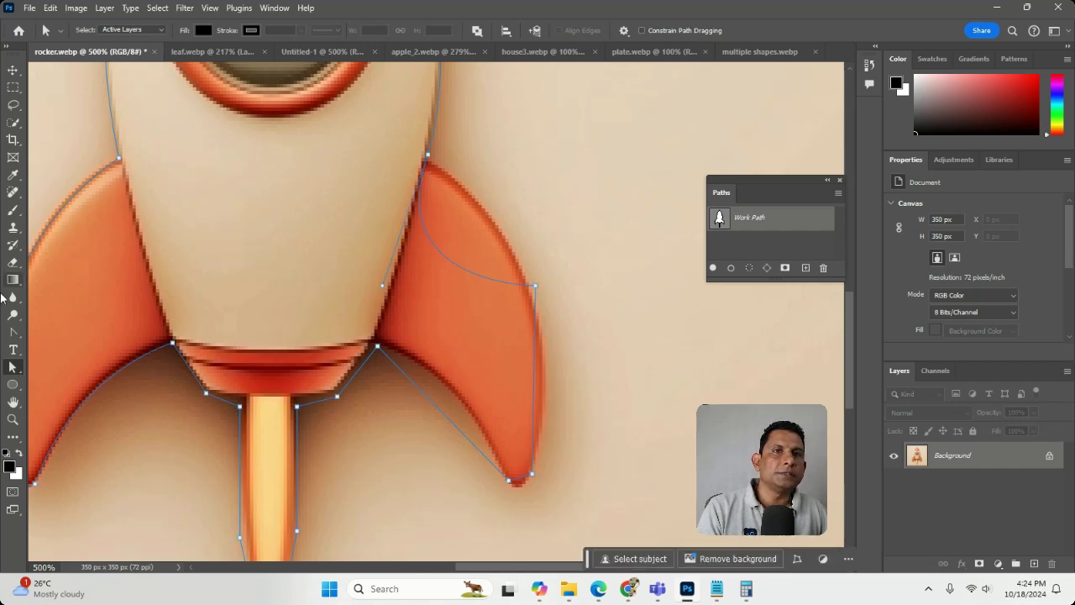
click(14, 337)
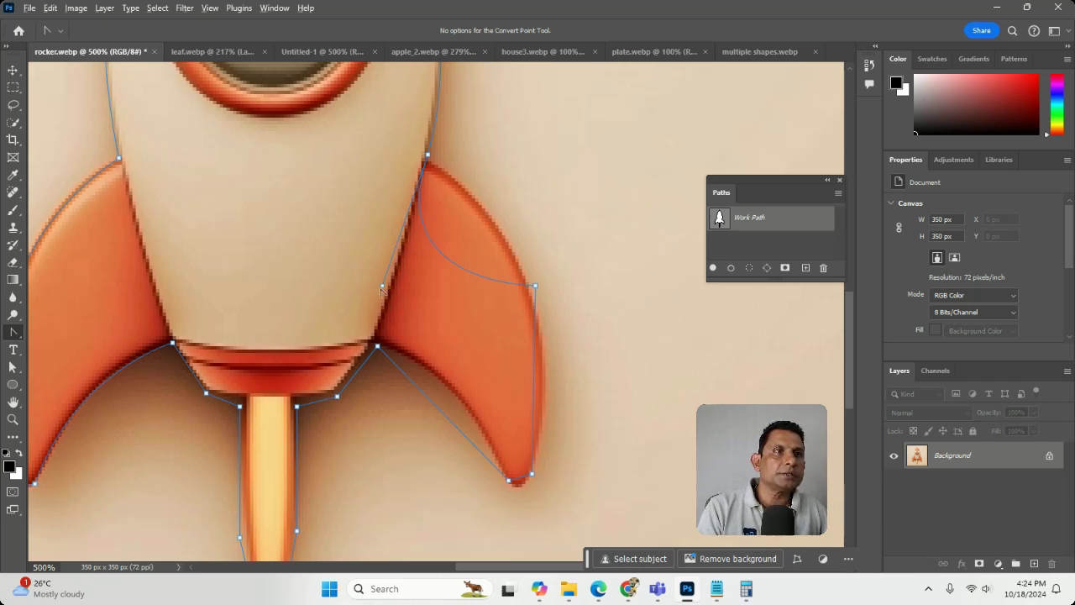
drag(383, 289, 512, 218)
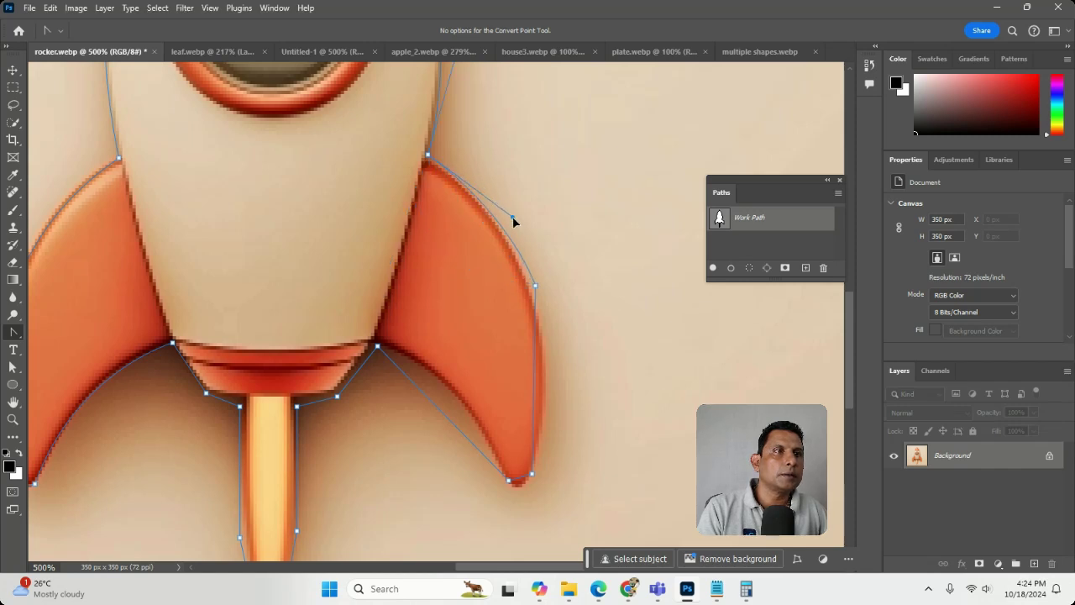
- Convert the outer anchor at the right fin's tip to a curve point, then reposition it and the mid-edge anchor along the fin's outer edge
click(533, 476)
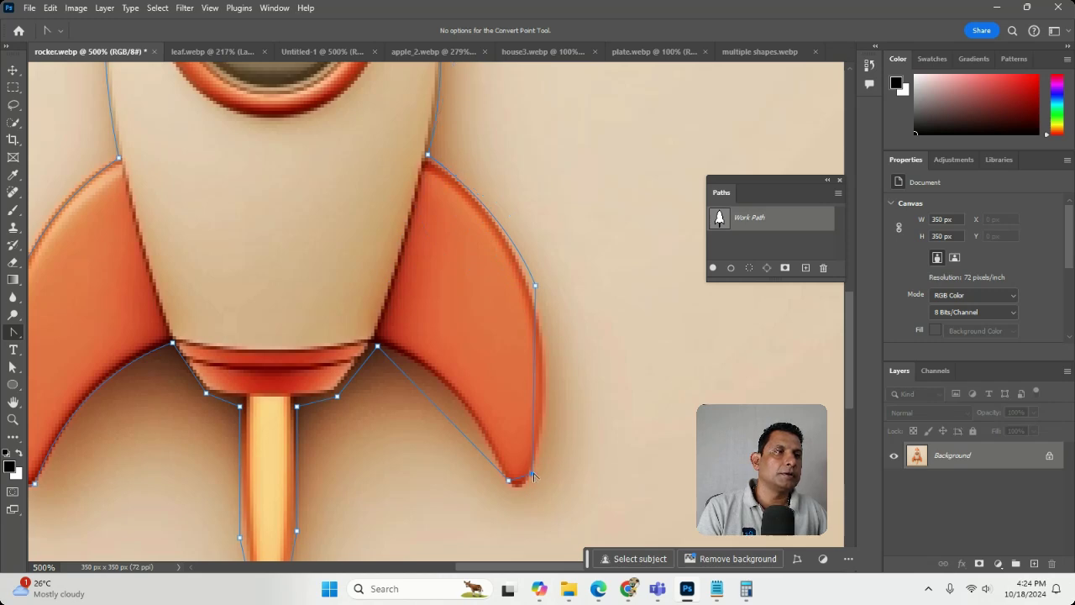
drag(533, 476, 492, 521)
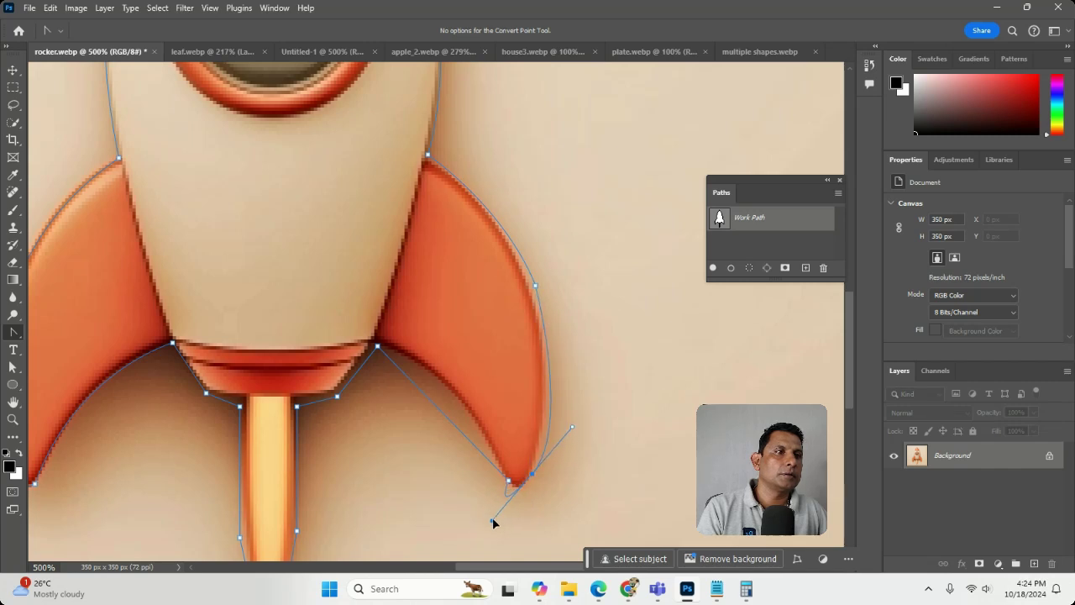
click(622, 396)
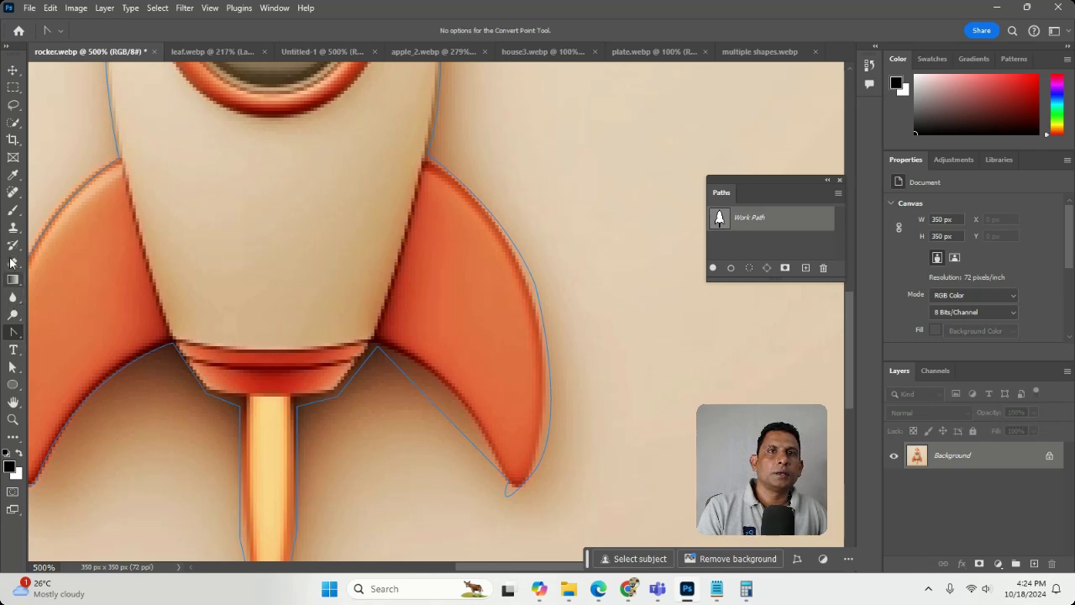
click(12, 367)
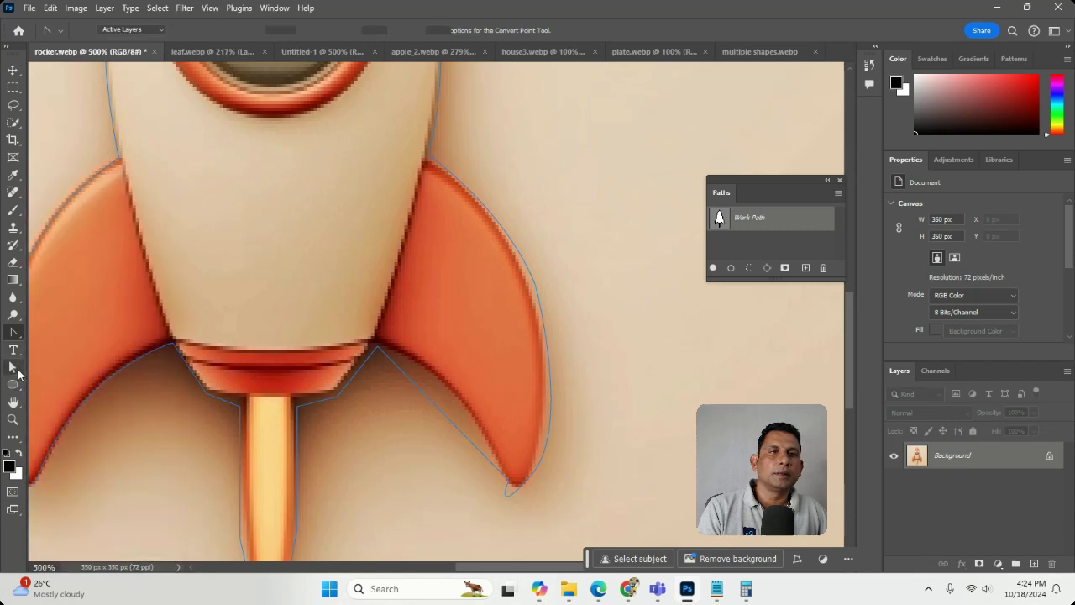
click(533, 474)
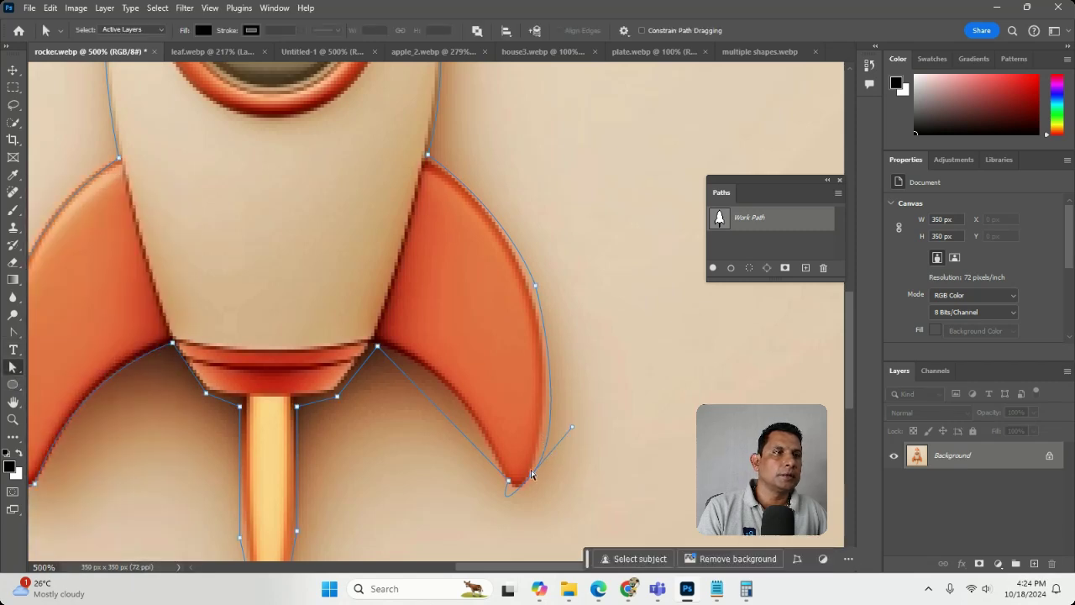
drag(535, 475, 566, 427)
drag(535, 287, 536, 299)
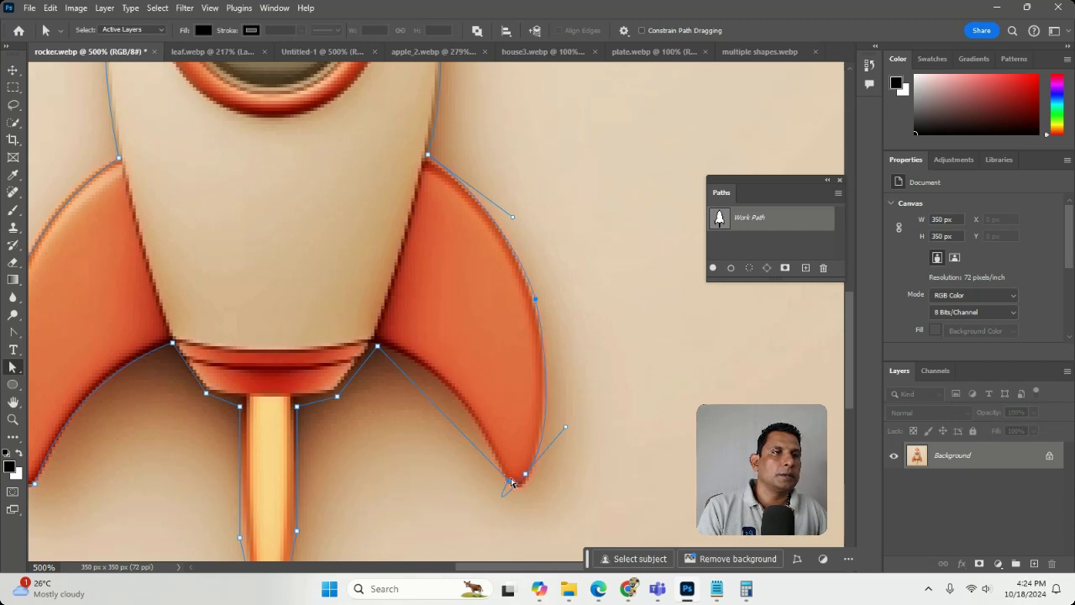
- Move the inner tip anchor up the right fin and adjust the outer tip anchor's handles and position to wrap the rounded tip
drag(509, 479, 507, 469)
drag(485, 520, 507, 503)
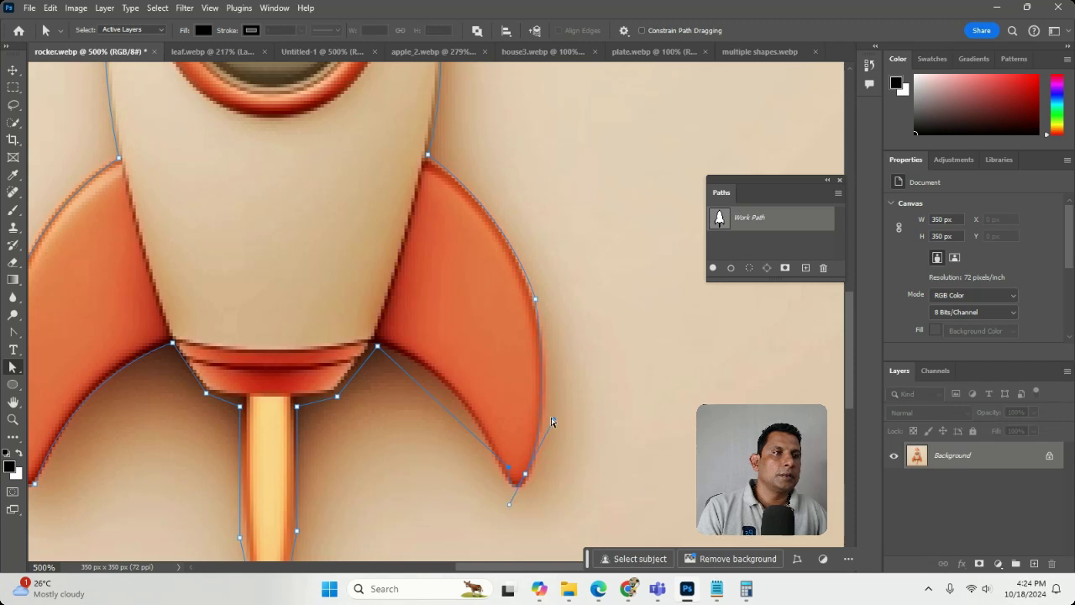
drag(554, 418, 563, 420)
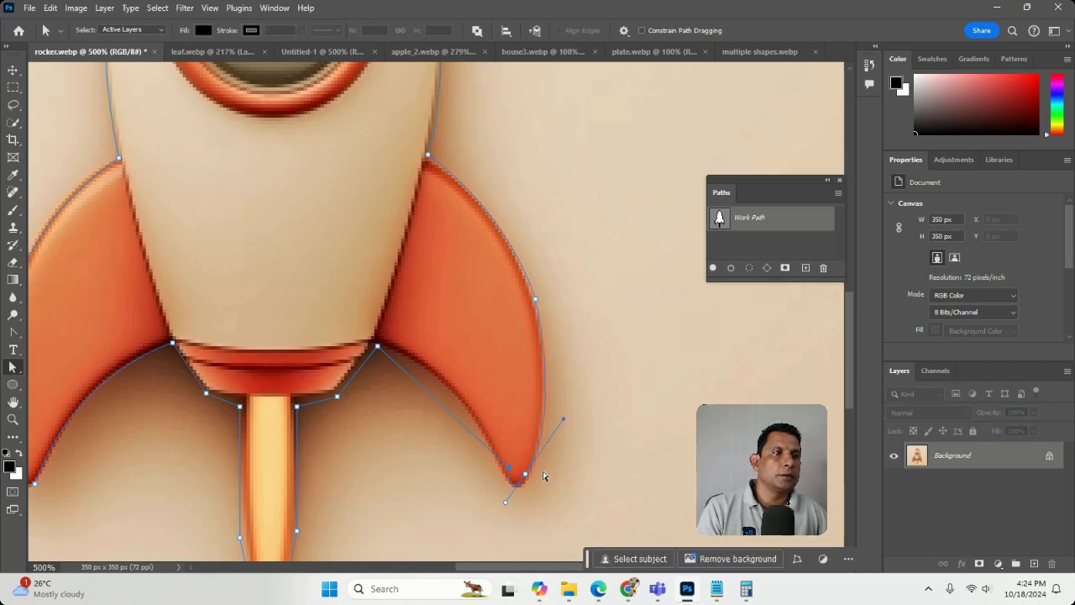
drag(528, 475, 525, 483)
- Move the inner anchor farther up the right fin's inner edge and place the lower junction anchor exactly where the fin meets the nozzle
click(510, 467)
drag(496, 460, 494, 446)
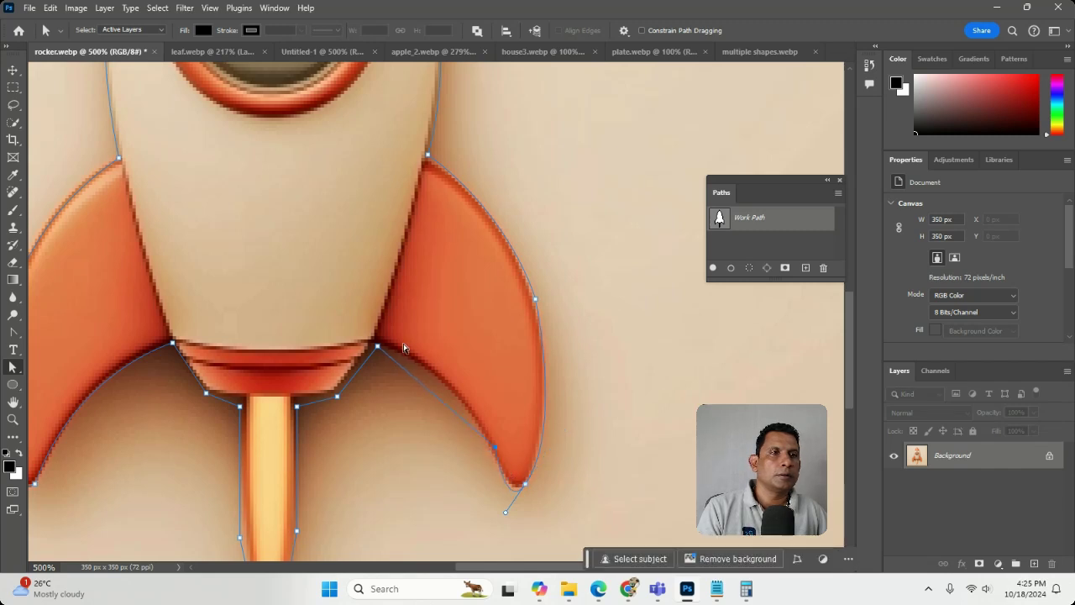
click(379, 345)
drag(381, 345, 378, 342)
drag(494, 448, 483, 431)
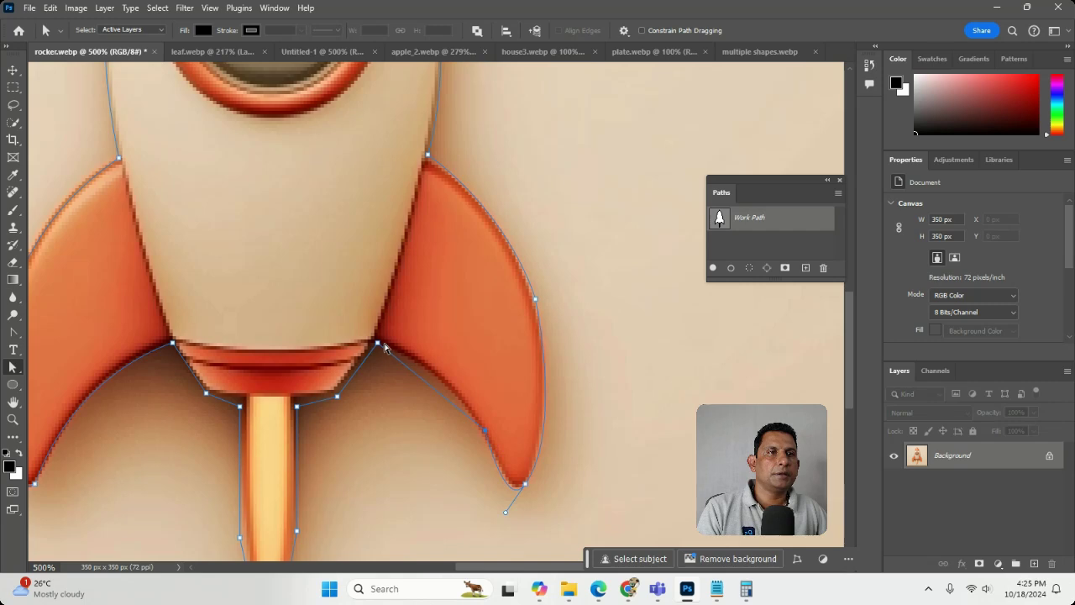
drag(377, 344, 373, 343)
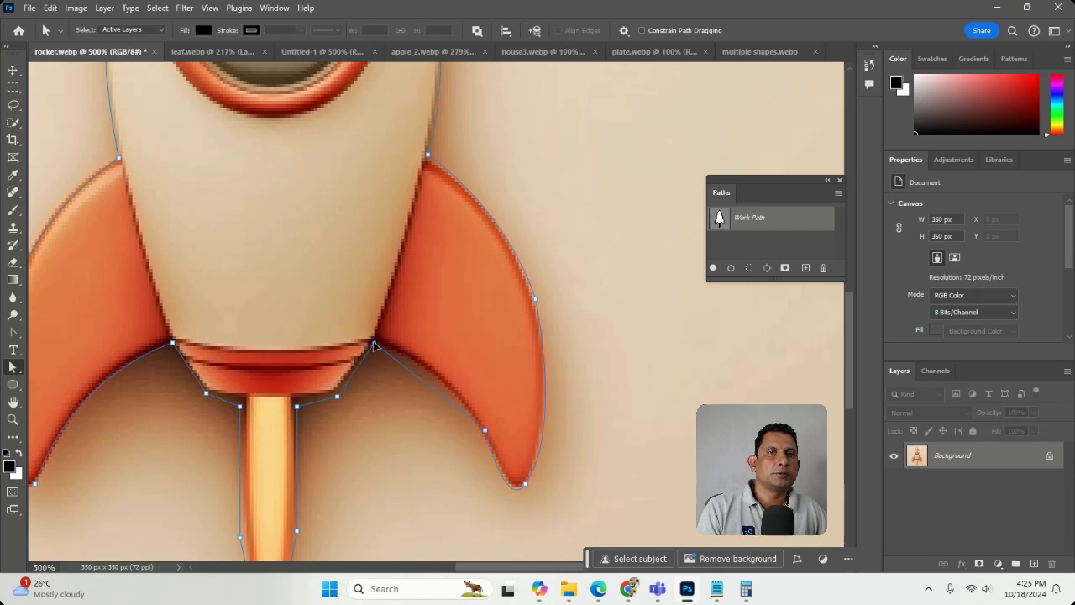
- Convert the right fin's lower junction anchor to a curve point along the inner edge and angle the tip anchor's lower handle independently
click(13, 331)
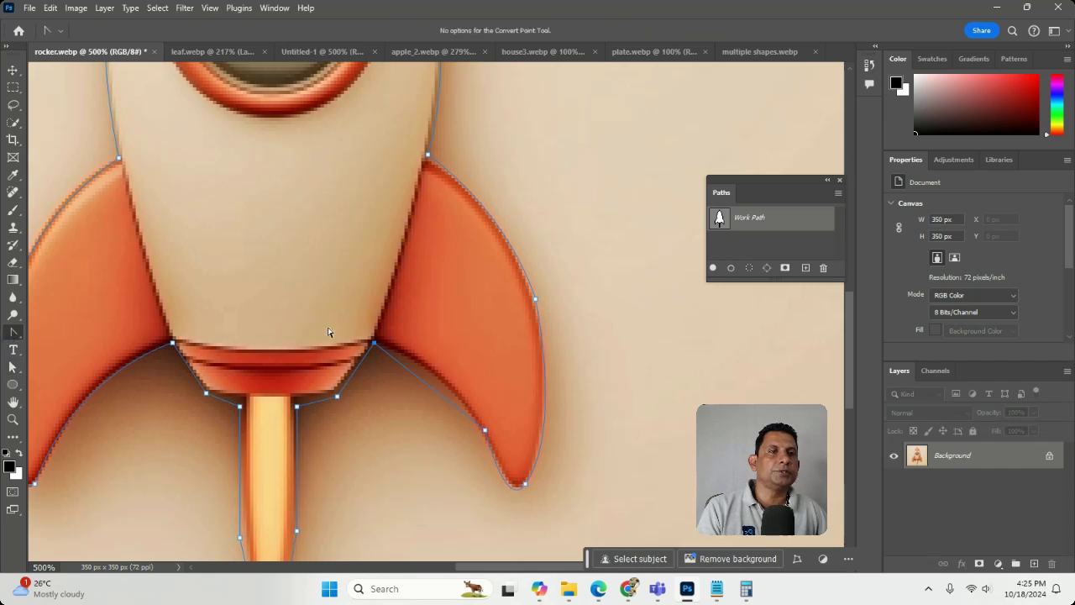
drag(375, 344, 324, 343)
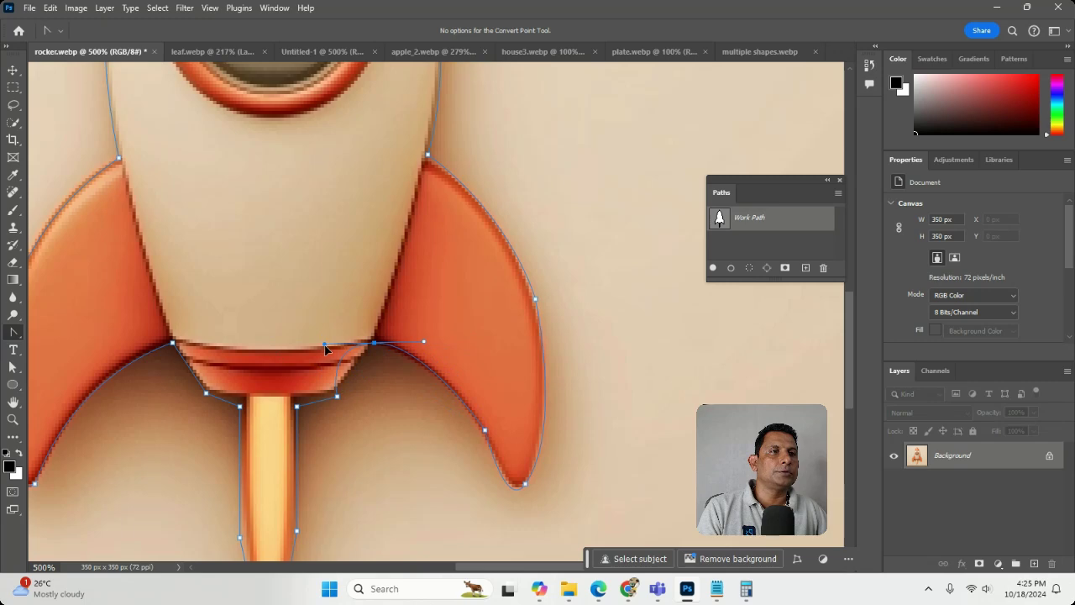
click(12, 367)
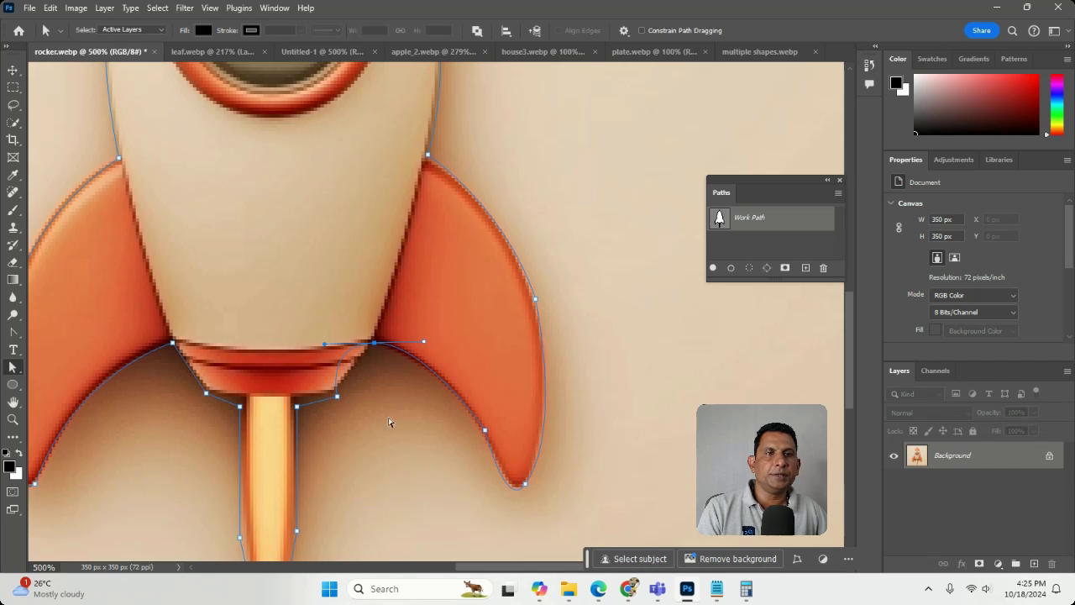
click(485, 433)
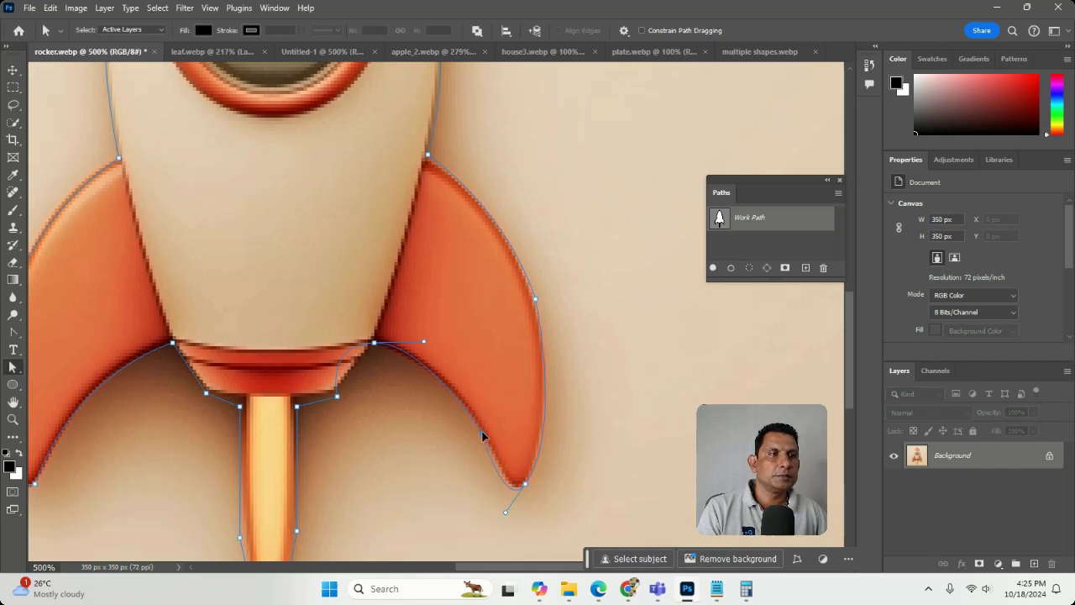
click(13, 332)
click(505, 513)
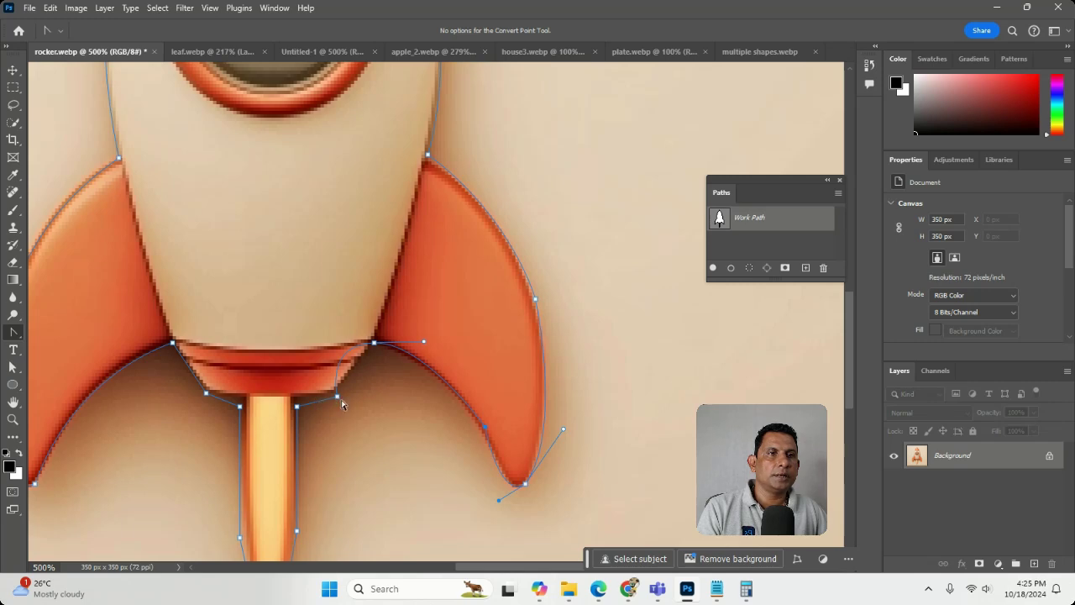
- Pull handles from the nozzle's lower right corner anchor and break the fin junction's inward handle to follow the nozzle's right side
drag(338, 400, 320, 393)
drag(327, 347, 354, 369)
click(12, 369)
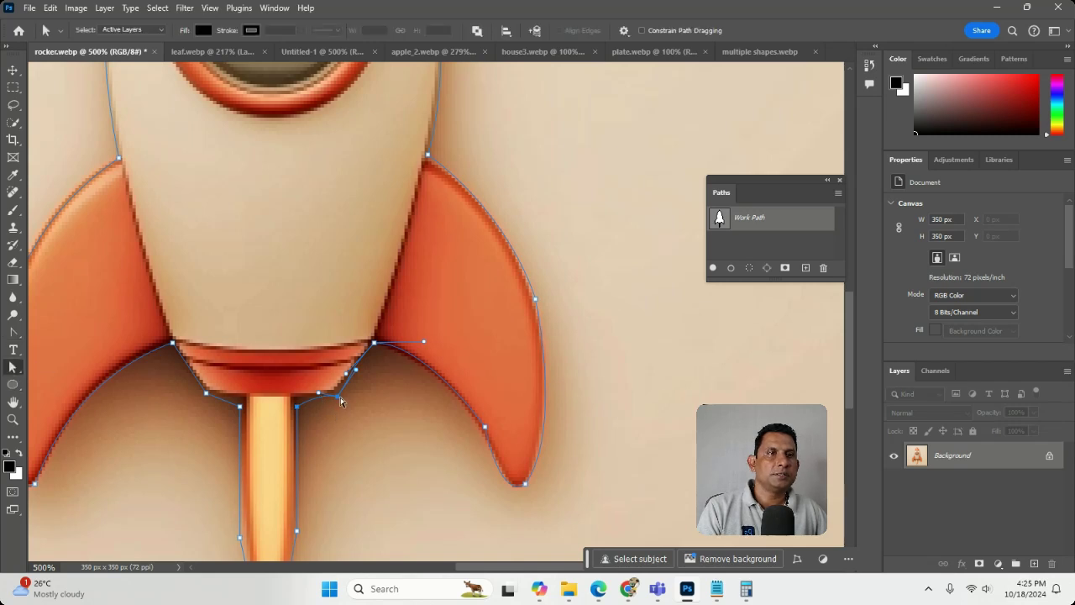
- Adjust the inner handle of the nozzle's lower right corner and move the flame's upper right anchor up toward the nozzle's base
click(13, 332)
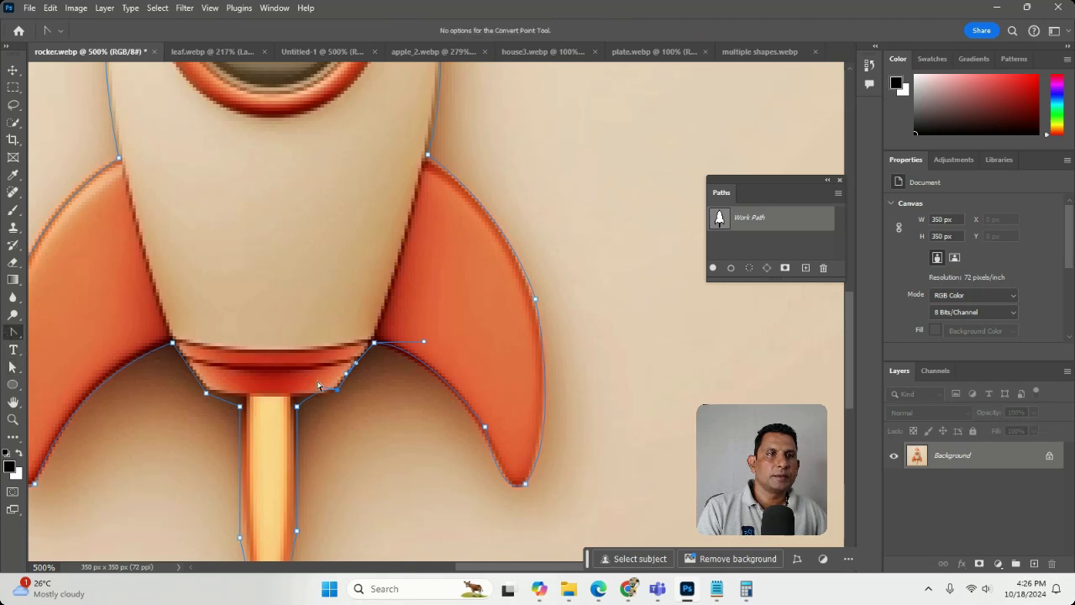
click(314, 394)
click(311, 395)
click(387, 413)
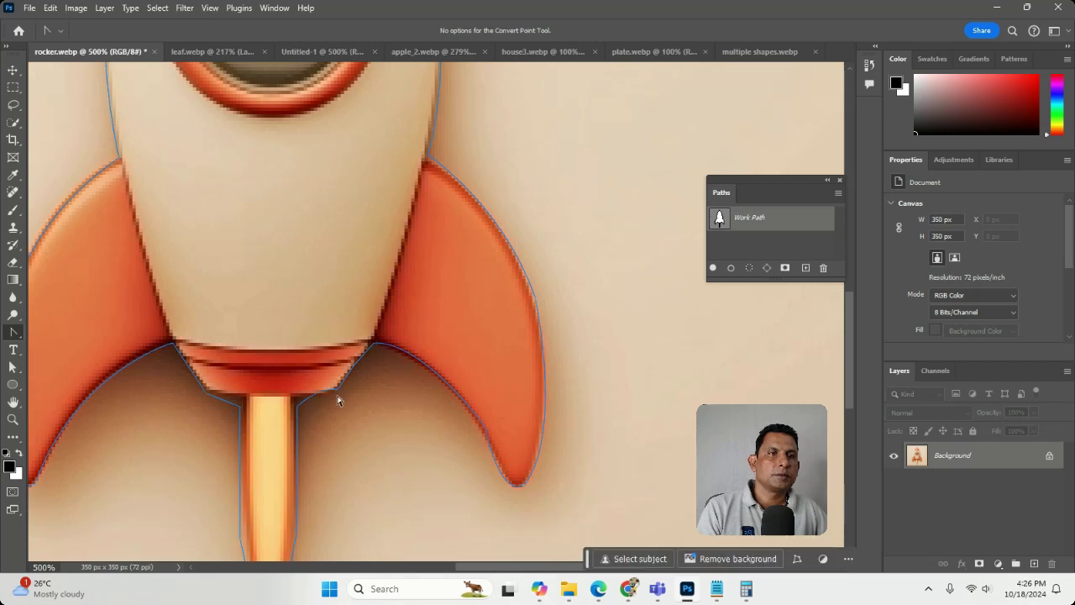
click(340, 393)
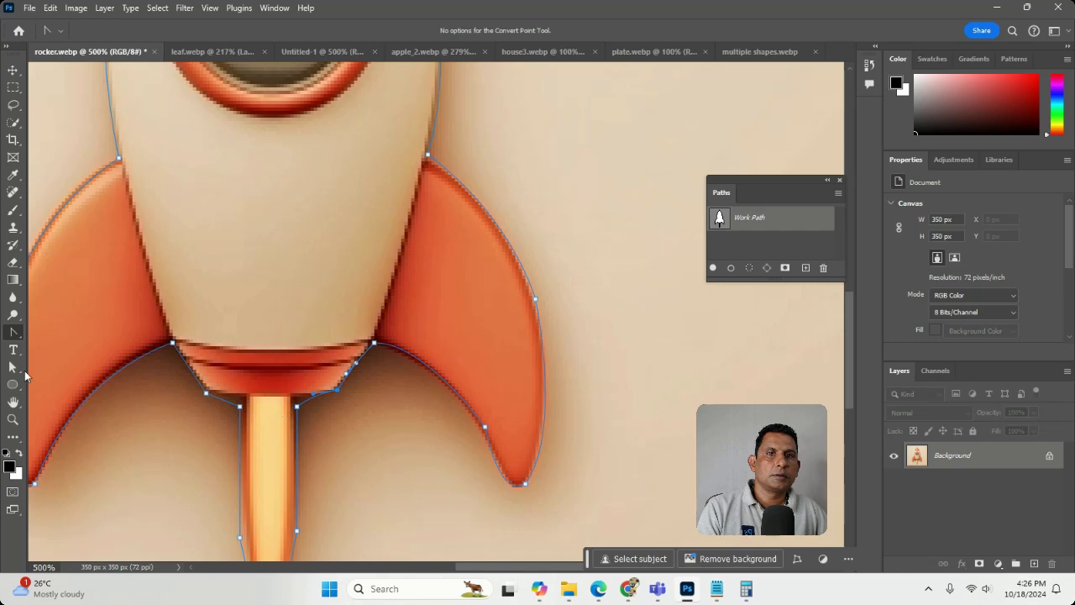
click(12, 368)
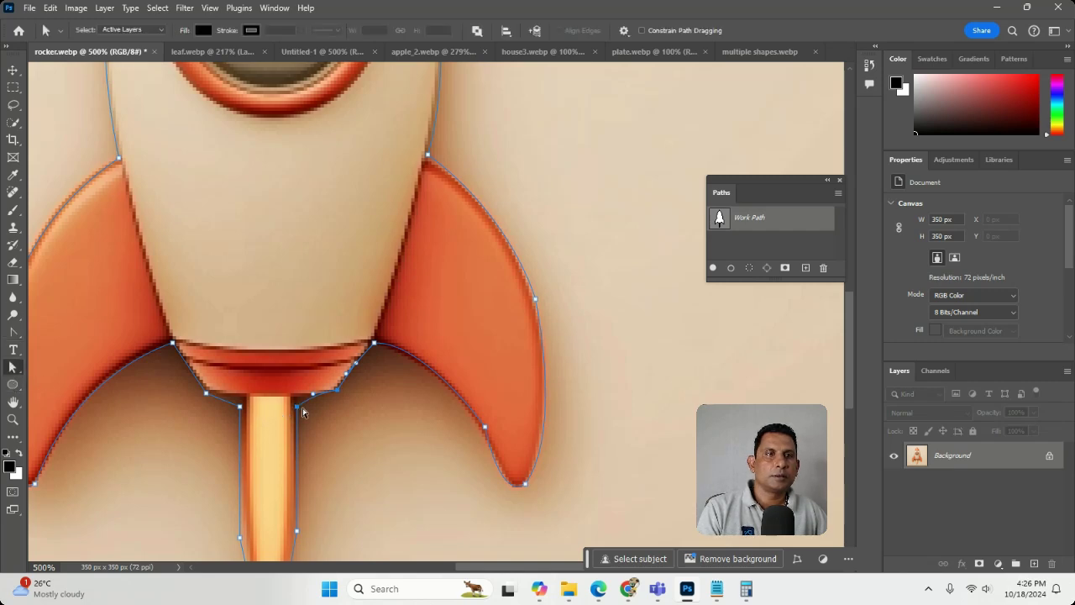
drag(298, 406, 299, 399)
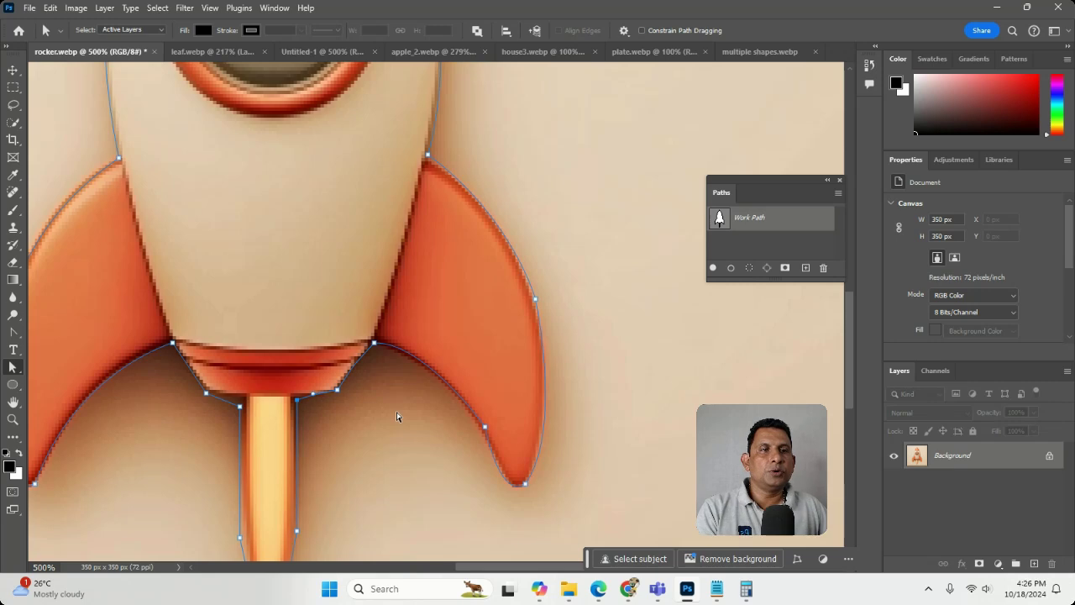
- Convert the anchor midway down the flame's right side to a curve point so the path bows around the edge
scroll(298, 451, down, 5)
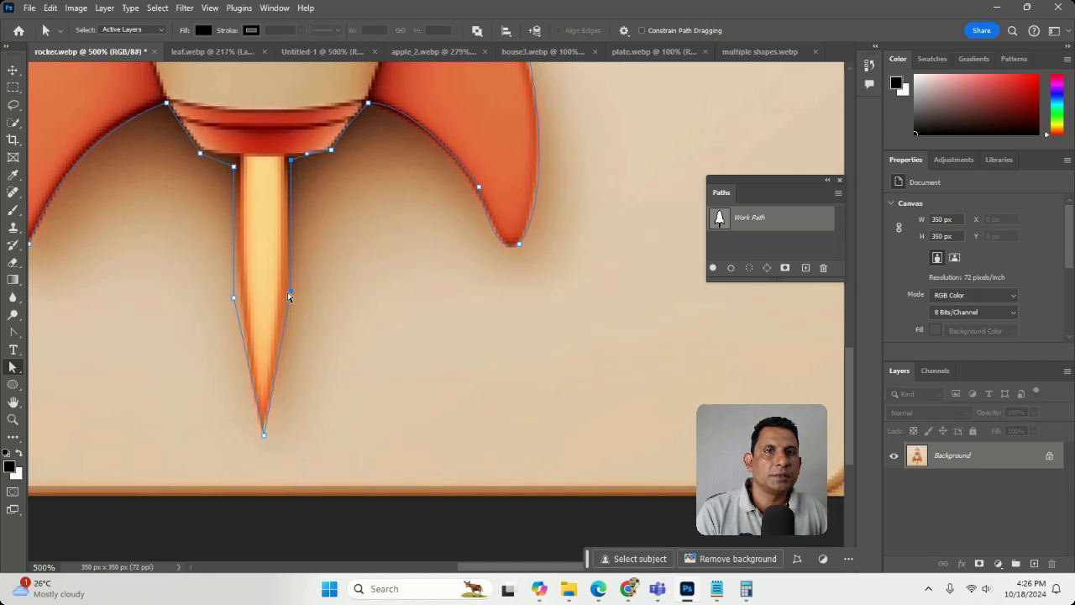
click(12, 332)
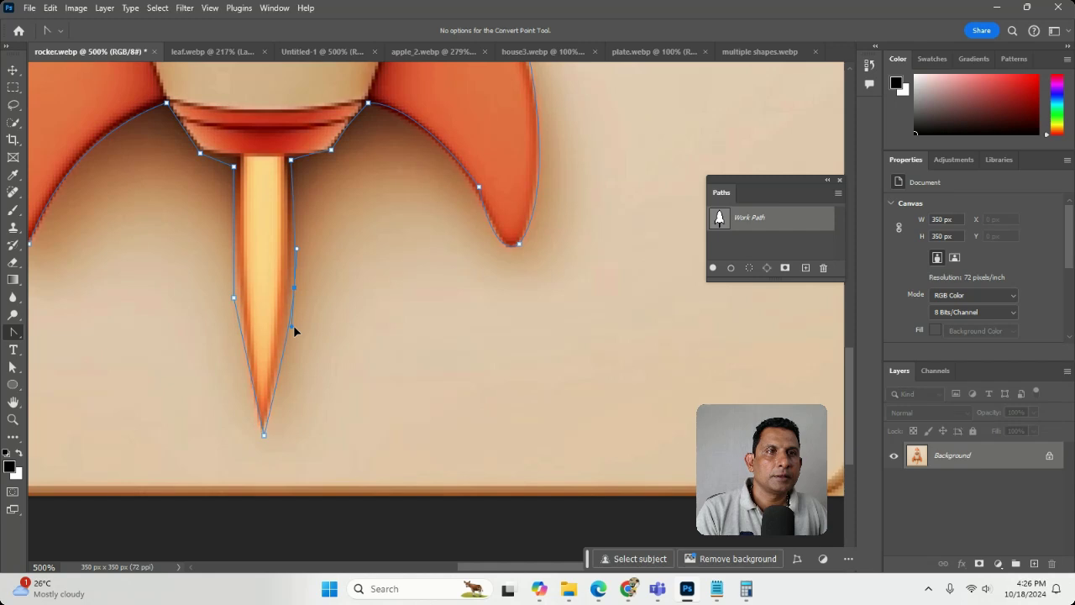
click(12, 367)
click(435, 362)
- Move the curve anchor on the flame's right side slightly inward and down, against the flame's outer edge
click(12, 419)
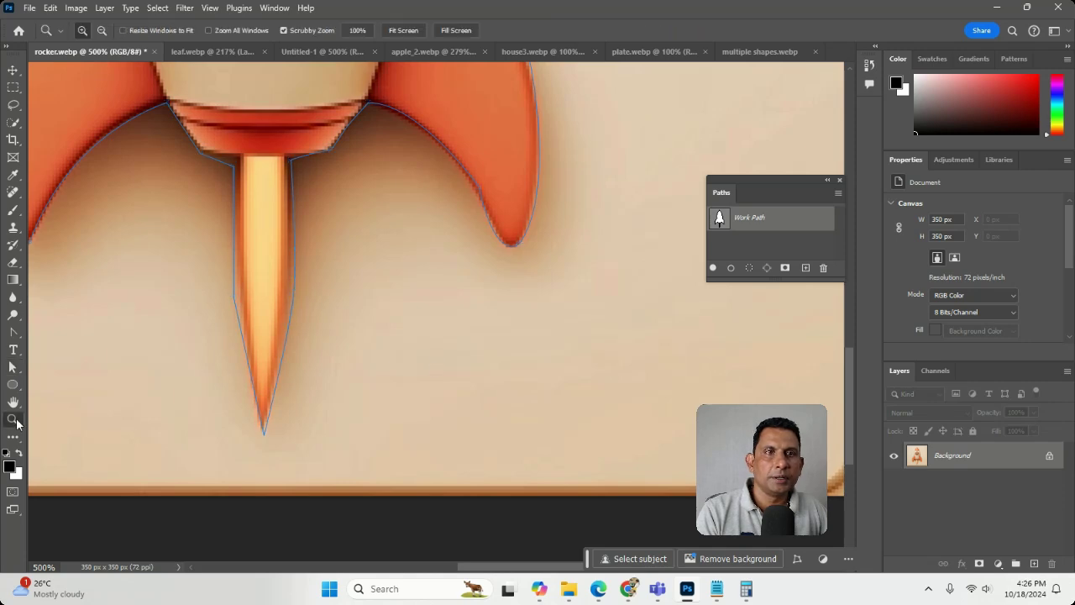
click(238, 294)
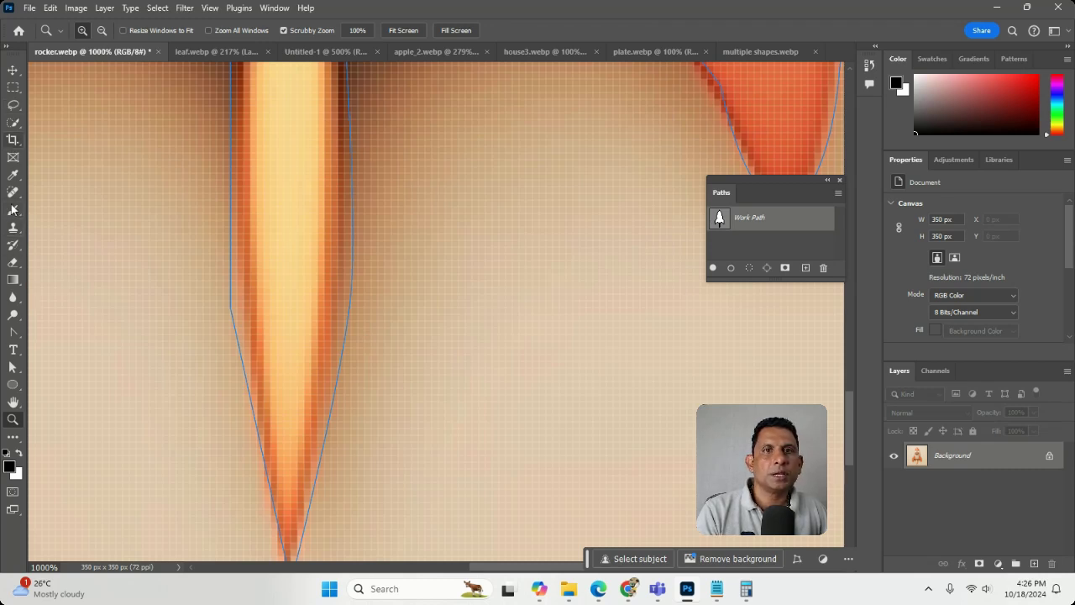
click(12, 367)
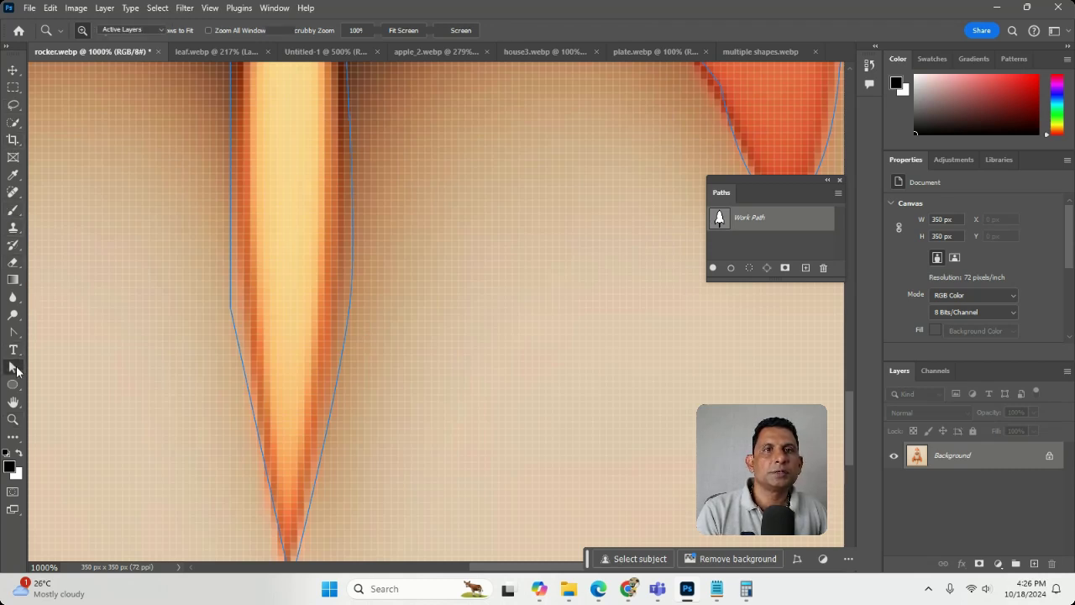
click(346, 292)
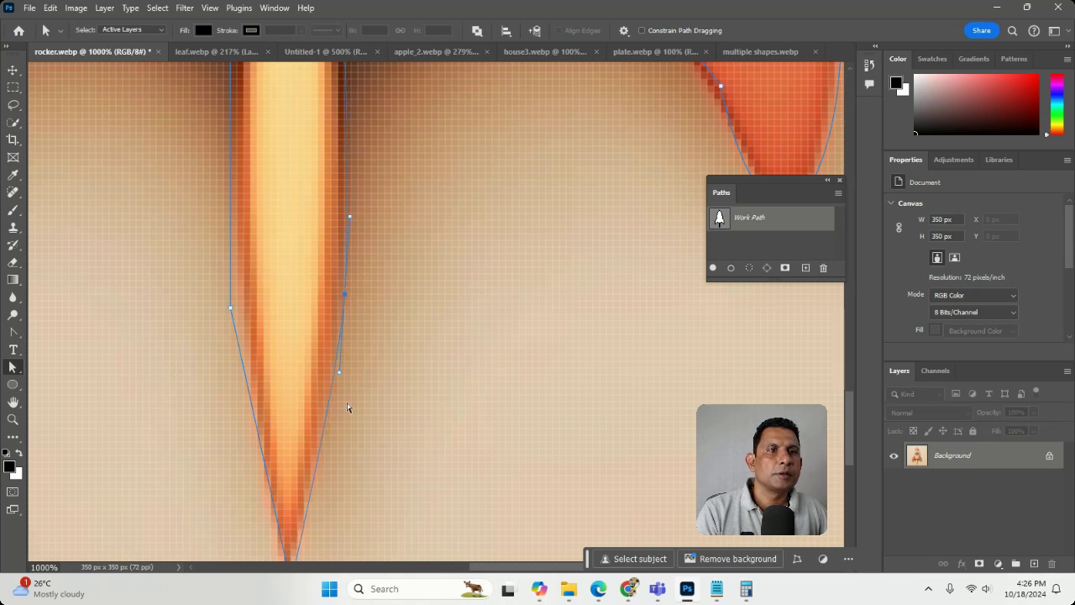
- Add an anchor point on the path's lower left flame segment and move it down and outward near the tip
scroll(272, 321, down, 3)
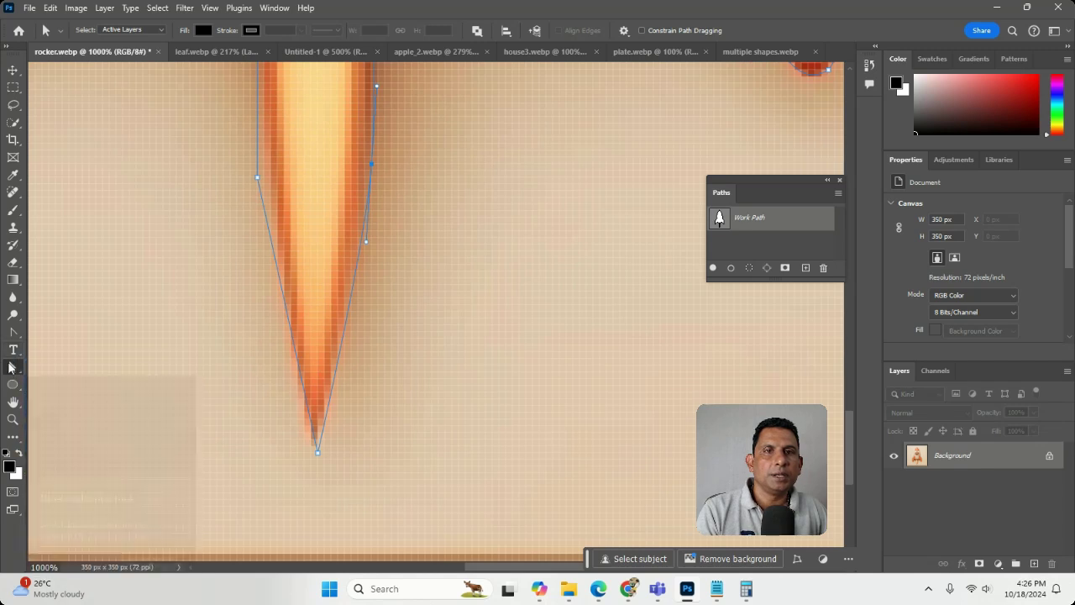
click(13, 333)
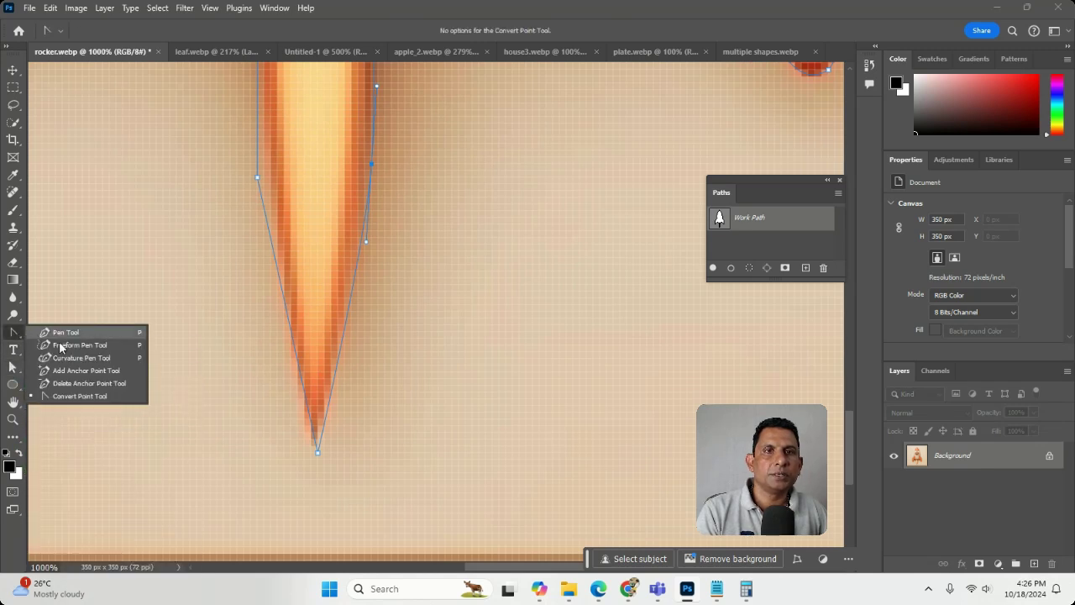
click(84, 371)
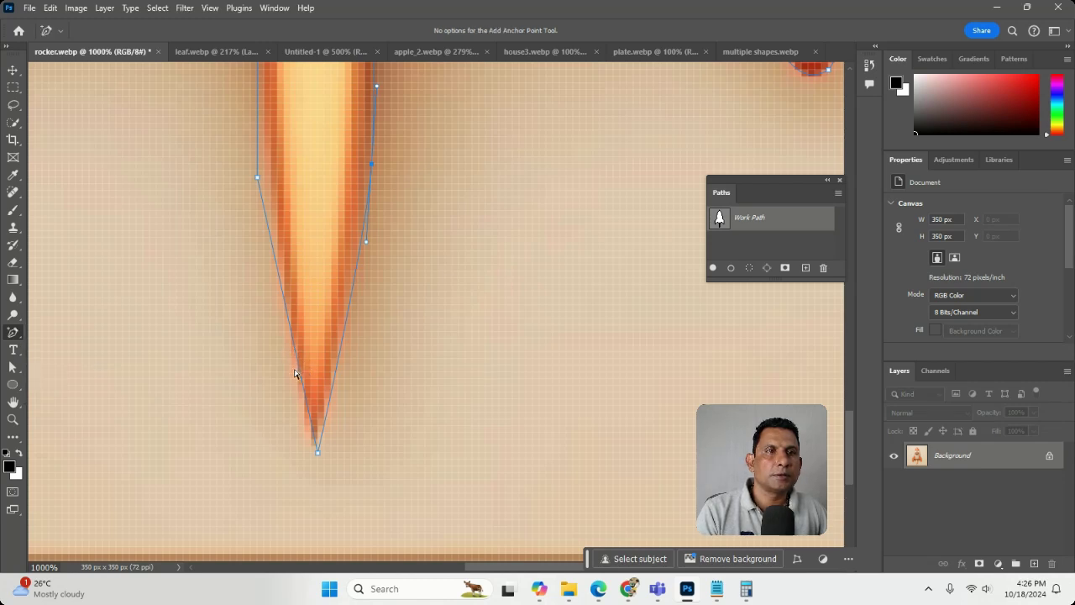
click(301, 375)
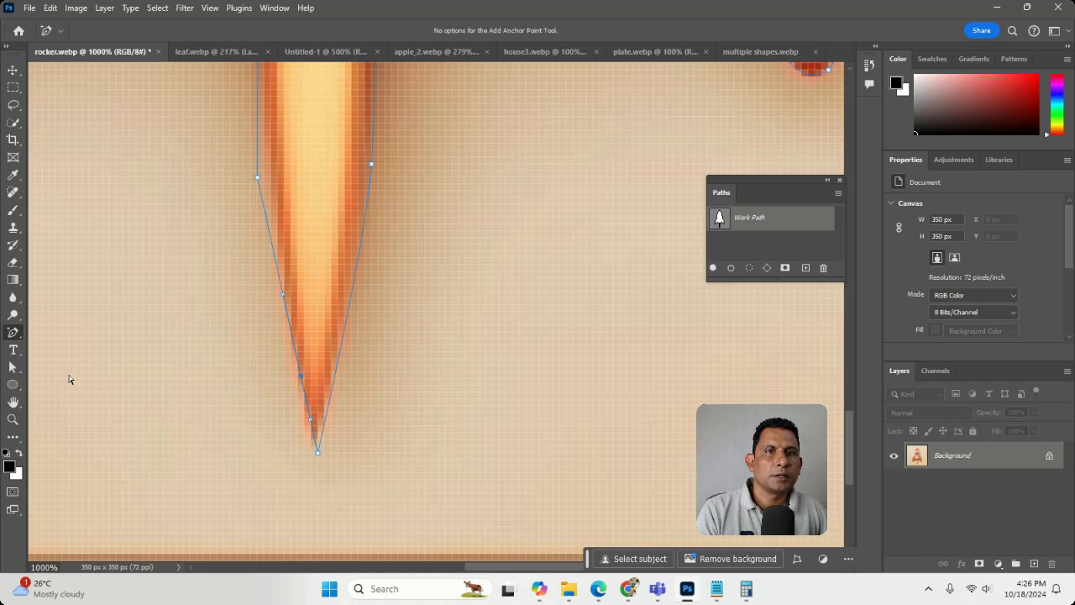
click(12, 367)
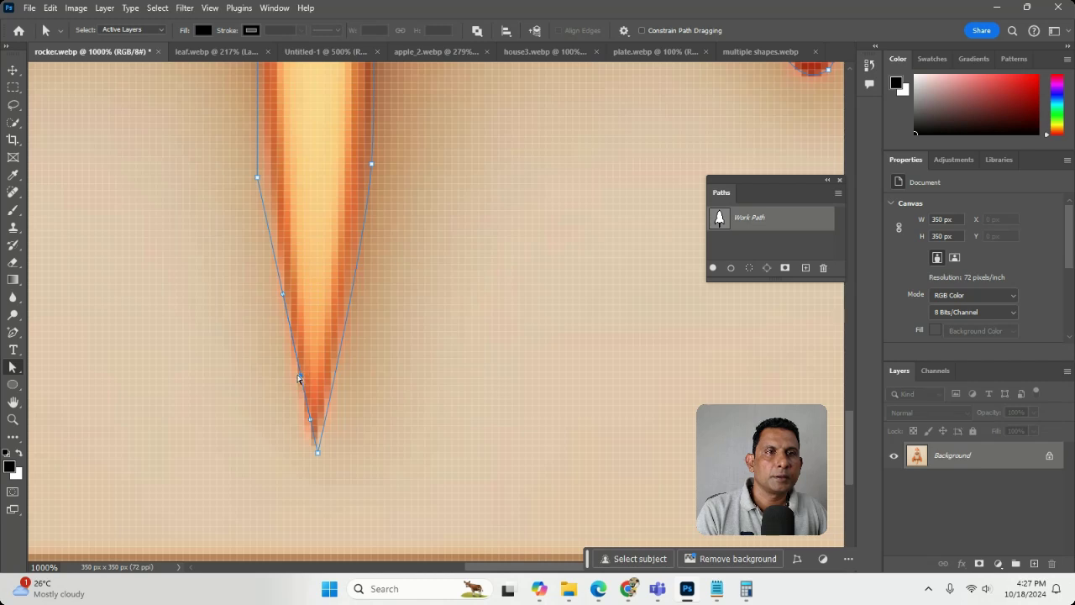
drag(299, 375, 297, 421)
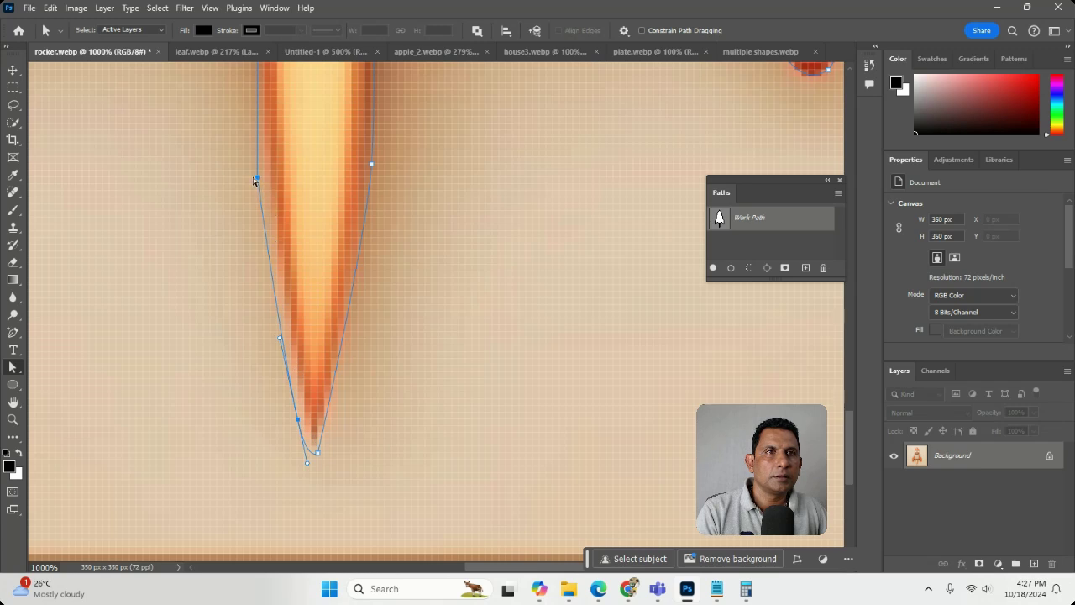
- Move the flame's left middle anchor inward to the edge and nudge the tip anchor slightly to round off the point
drag(255, 177, 263, 177)
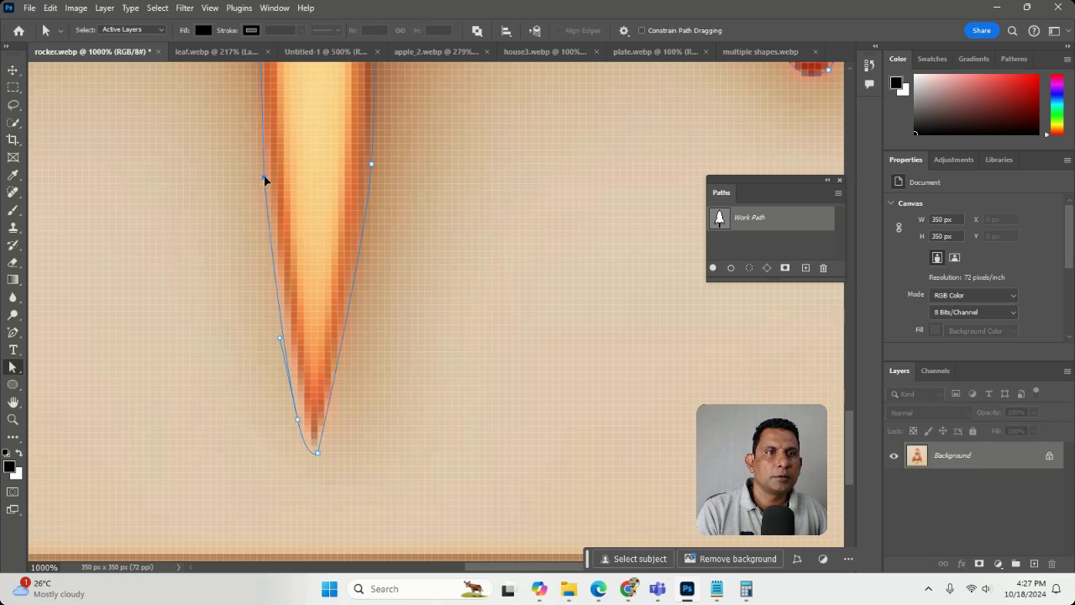
click(318, 456)
mouse_move(318, 455)
mouse_down()
mouse_move(337, 419)
mouse_move(305, 446)
mouse_move(317, 456)
mouse_up()
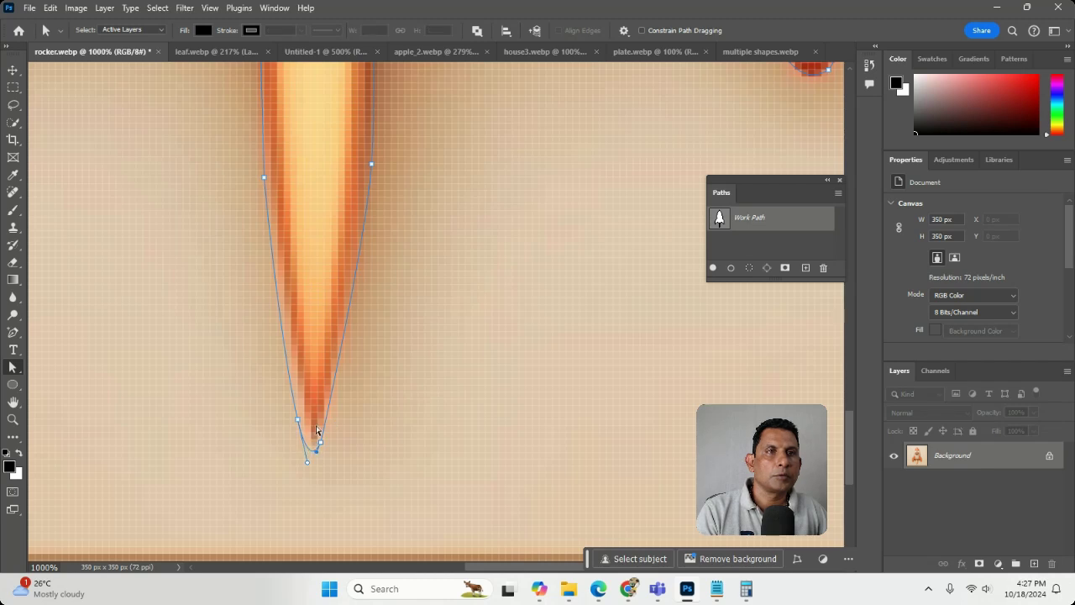
drag(264, 179, 261, 184)
click(201, 204)
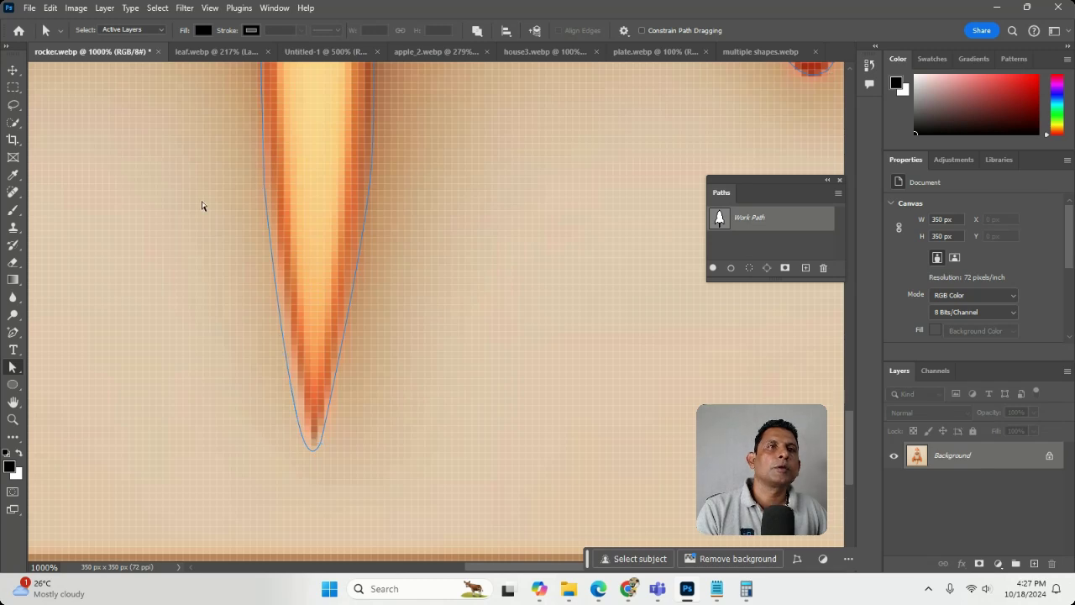
- Raise the flame's upper left anchor to the nozzle's base and lower the nozzle's lower right corner anchor slightly
drag(329, 192, 359, 408)
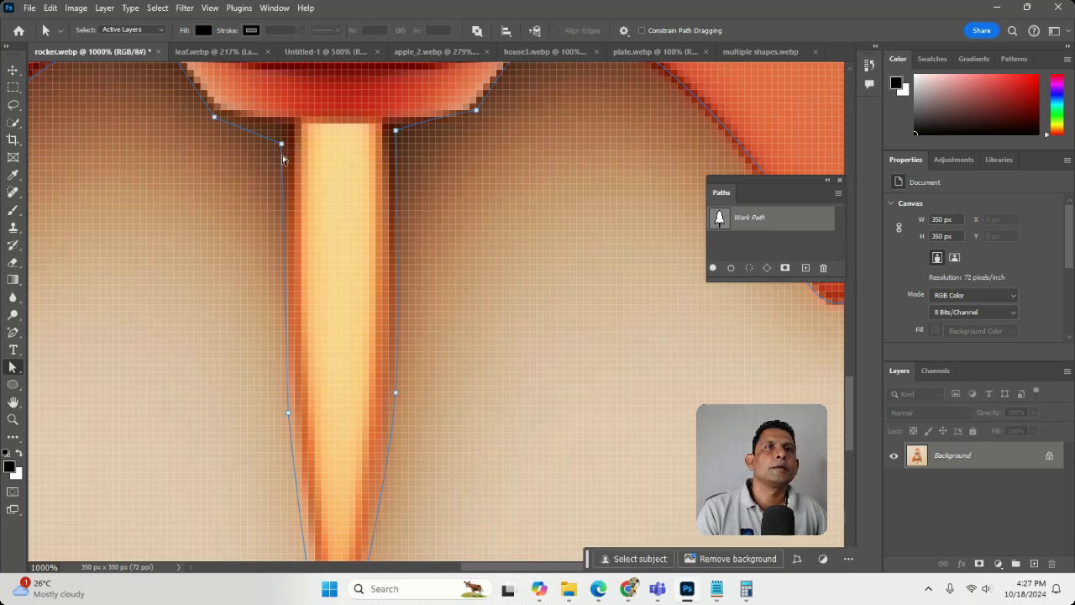
drag(282, 148, 283, 126)
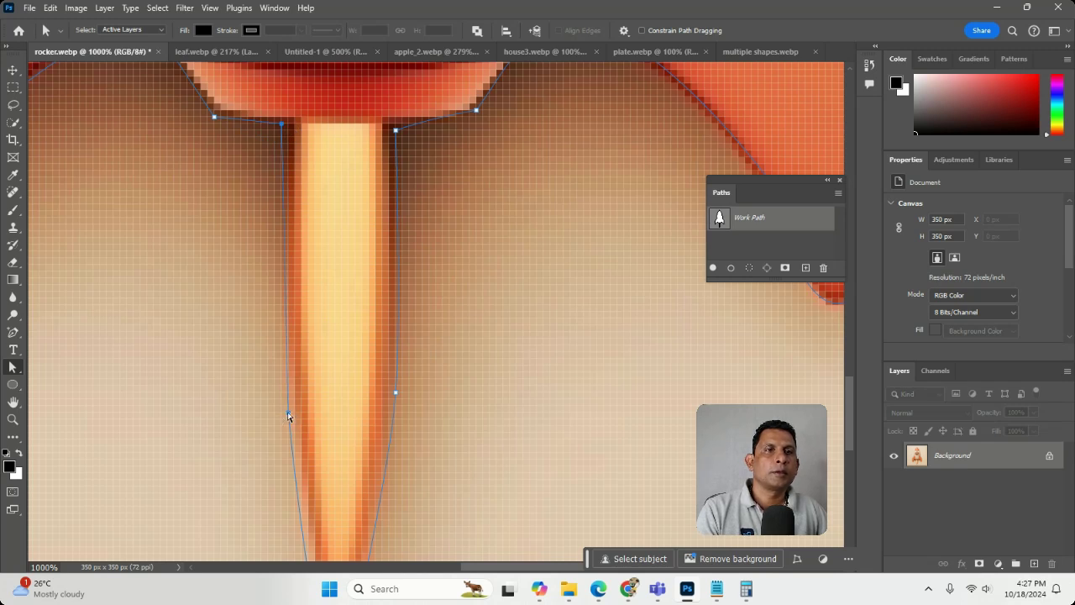
drag(288, 414, 288, 412)
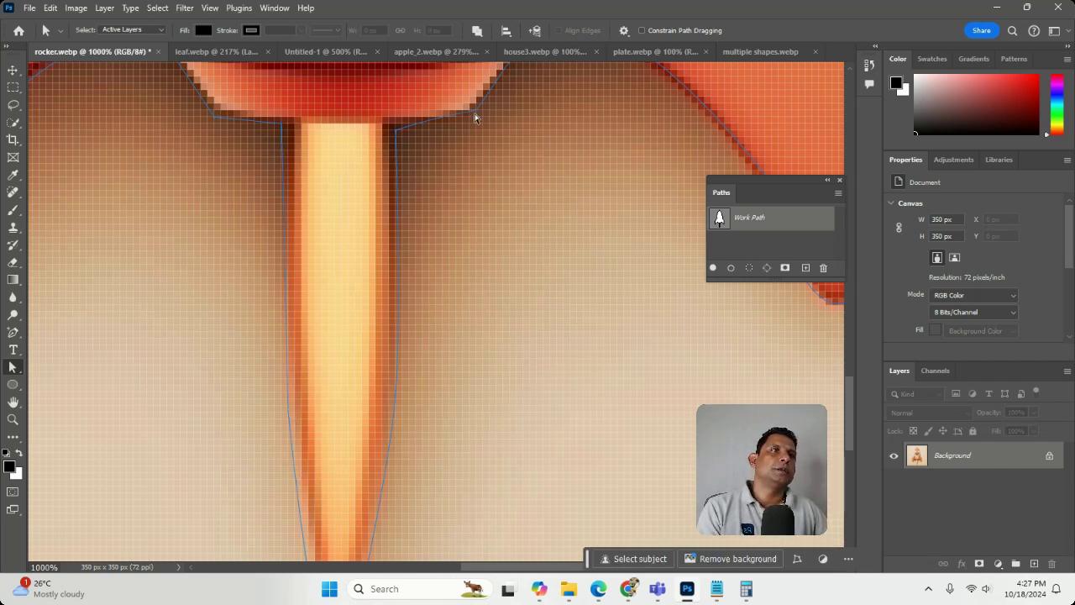
drag(478, 111, 476, 120)
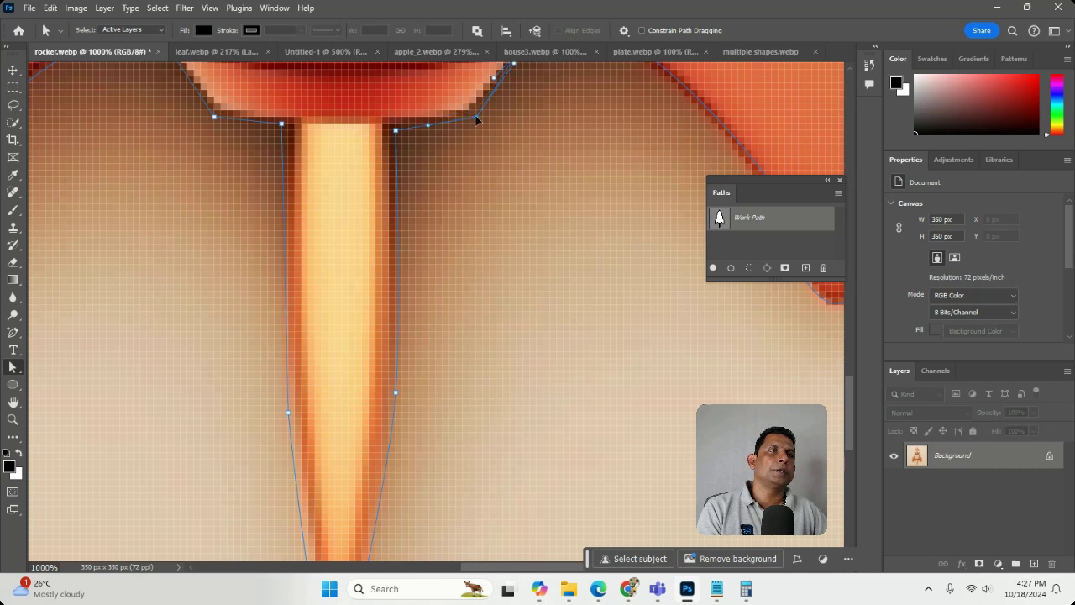
click(517, 164)
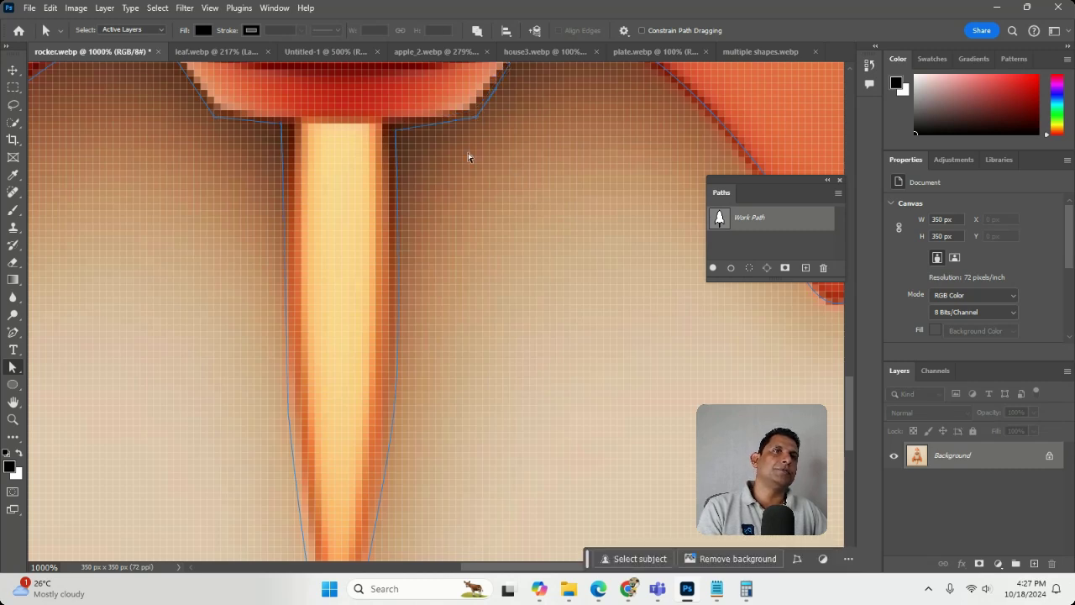
- Save the rocket's work path under the name Path 1
key(ctrl+minus)
key(ctrl+minus)
key(ctrl+minus)
key(ctrl+minus)
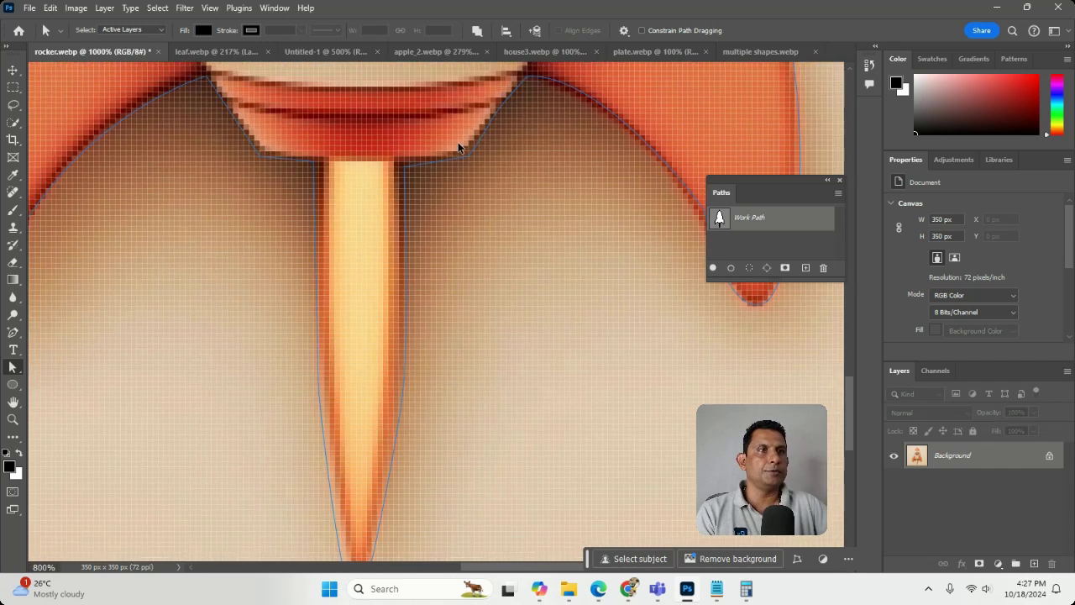
key(ctrl+minus)
key(ctrl+minus)
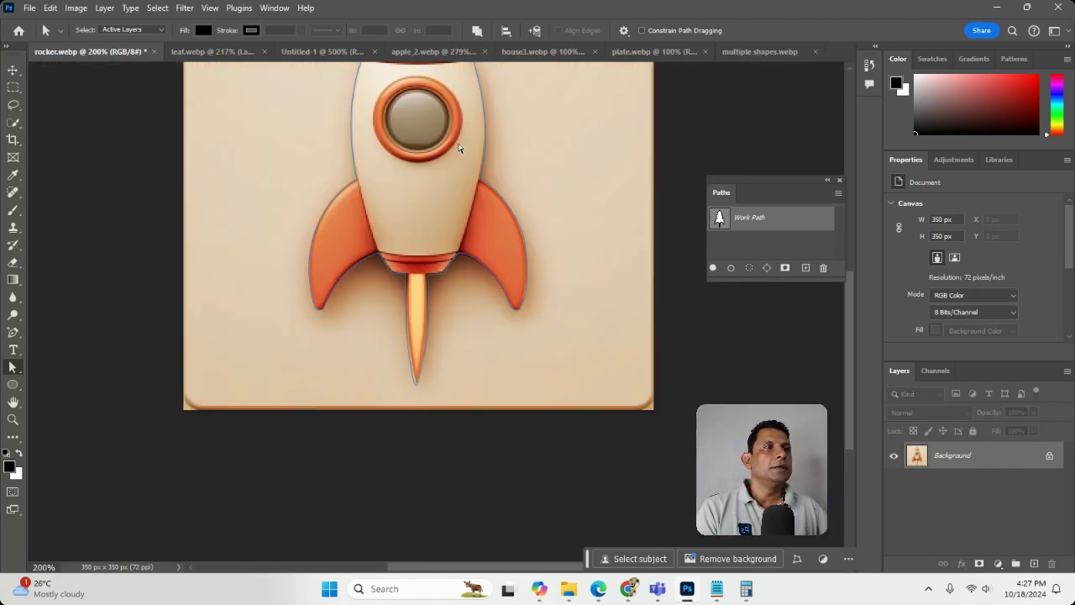
double_click(770, 232)
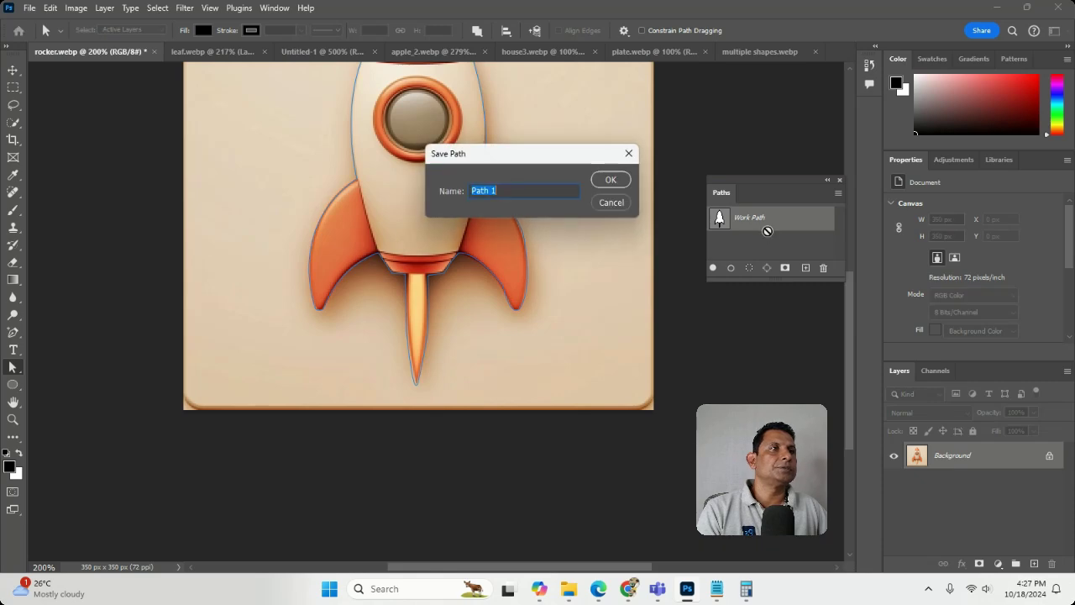
click(610, 181)
scroll(589, 373, up, 5)
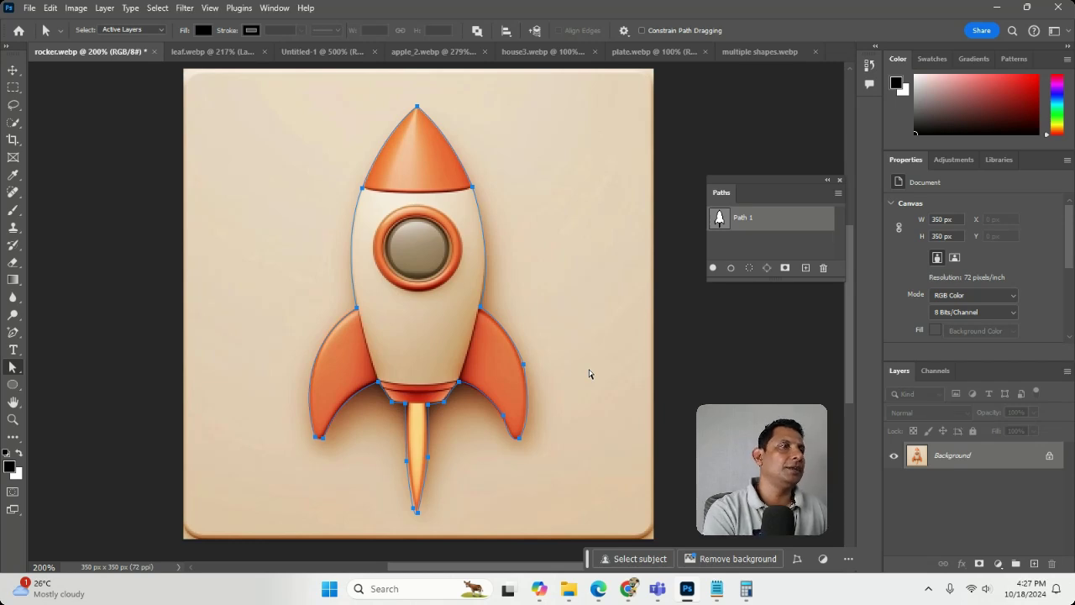
- Make a new anti-aliased selection from Path 1 with a feather radius of 0 pixels
double_click(771, 228)
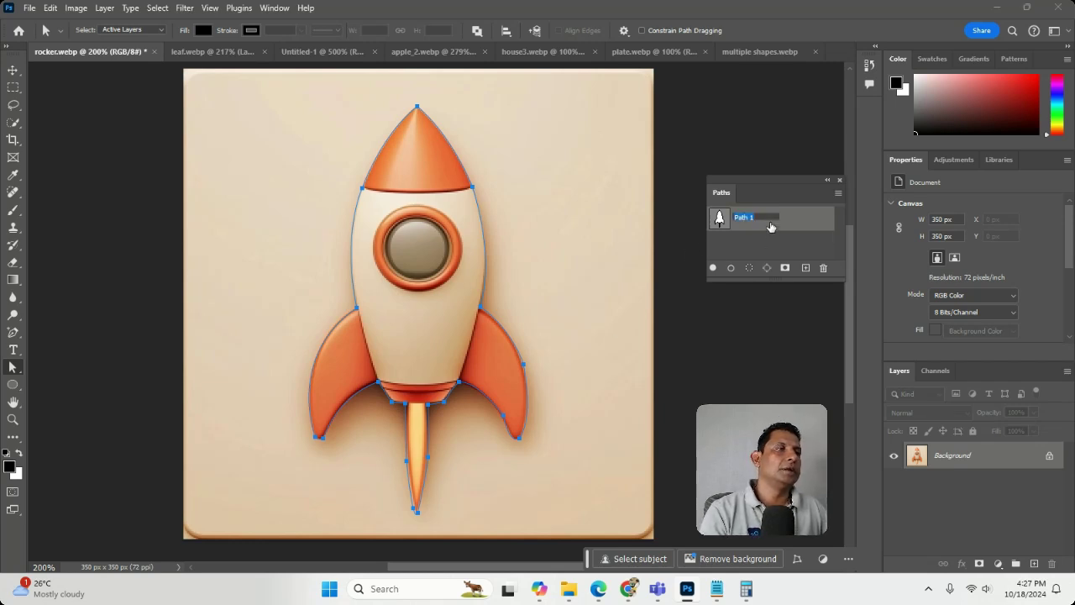
click(719, 218)
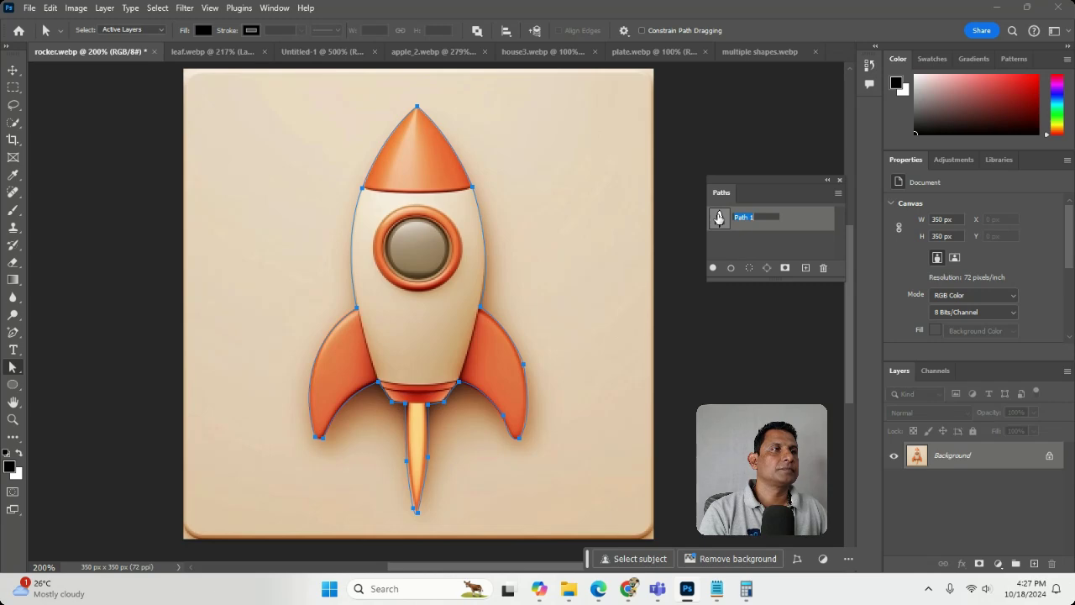
right_click(762, 222)
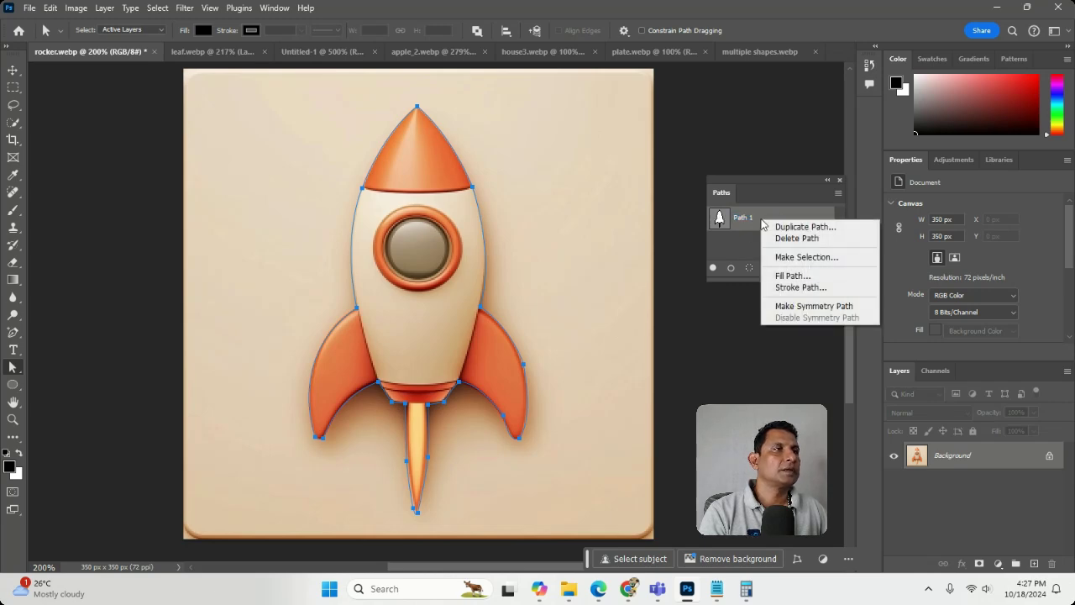
click(805, 257)
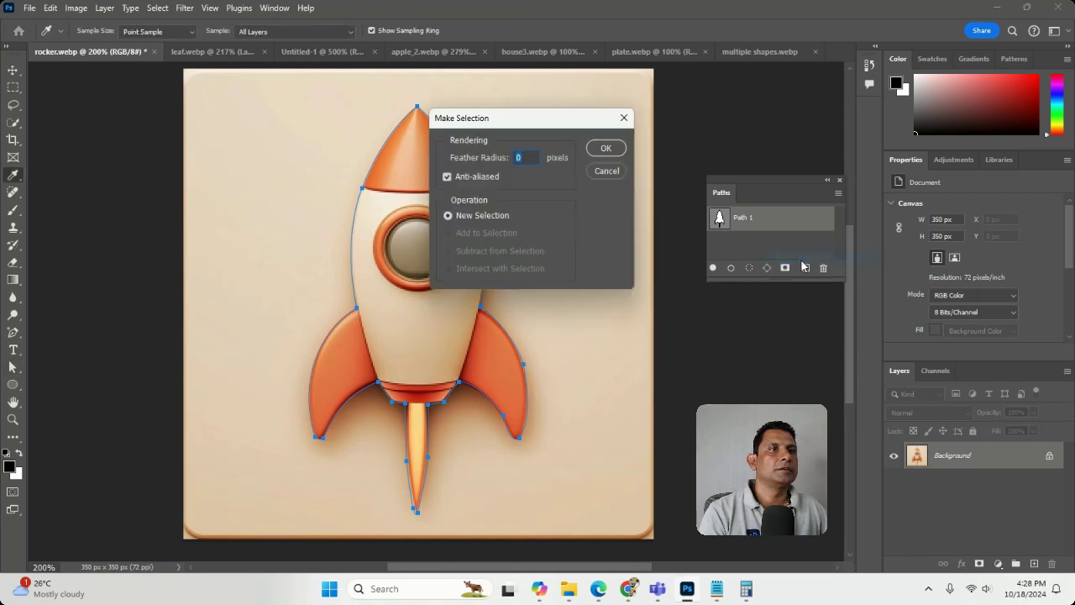
click(607, 149)
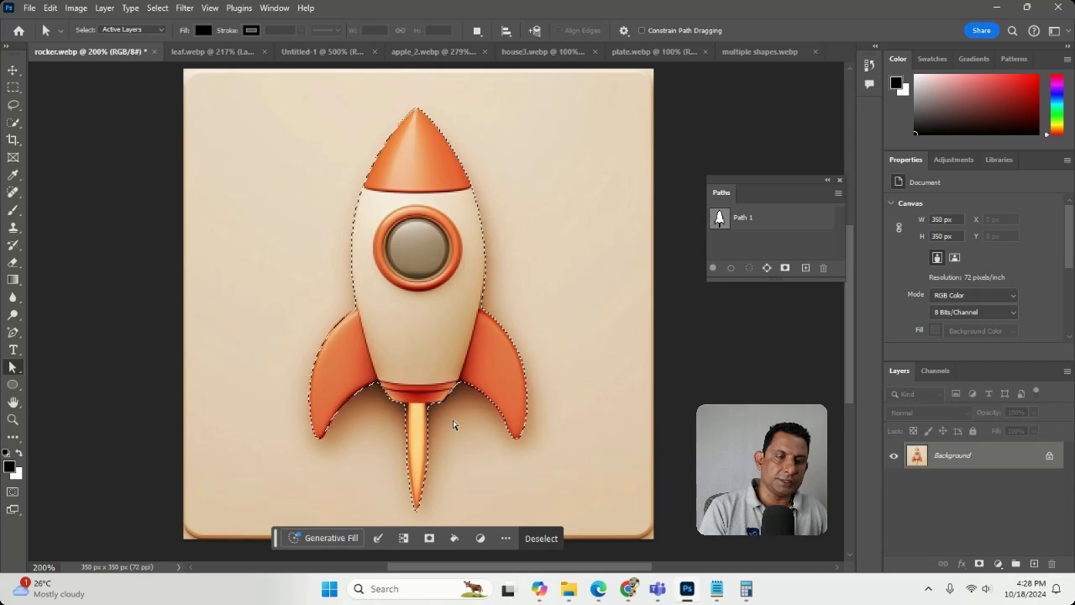
- Cut the selected rocket out of its background and paste it into the leaf.webp document
click(12, 419)
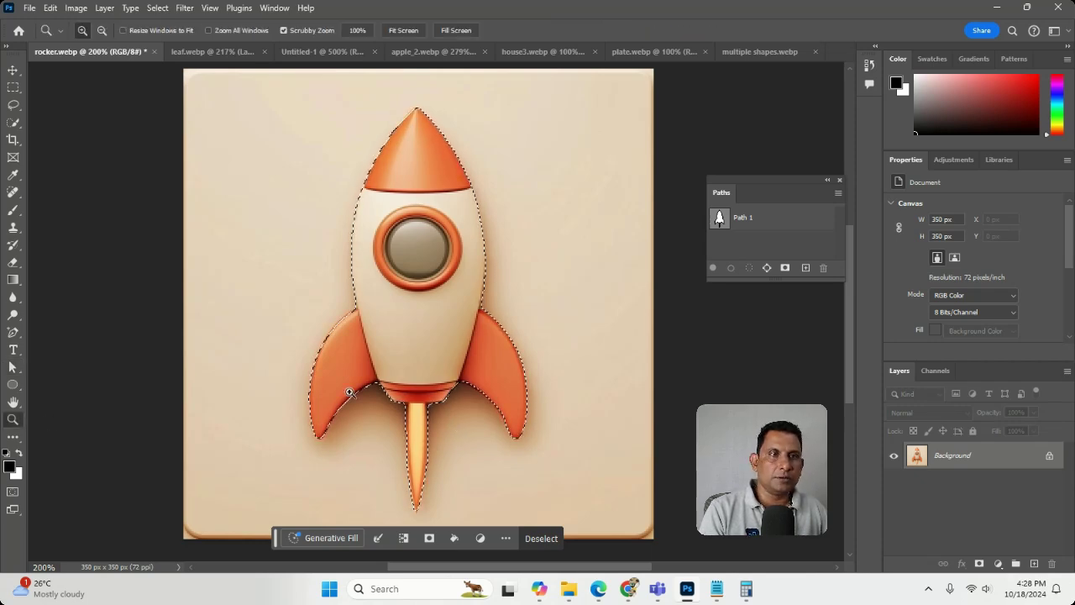
drag(352, 394, 433, 391)
key(ctrl+x)
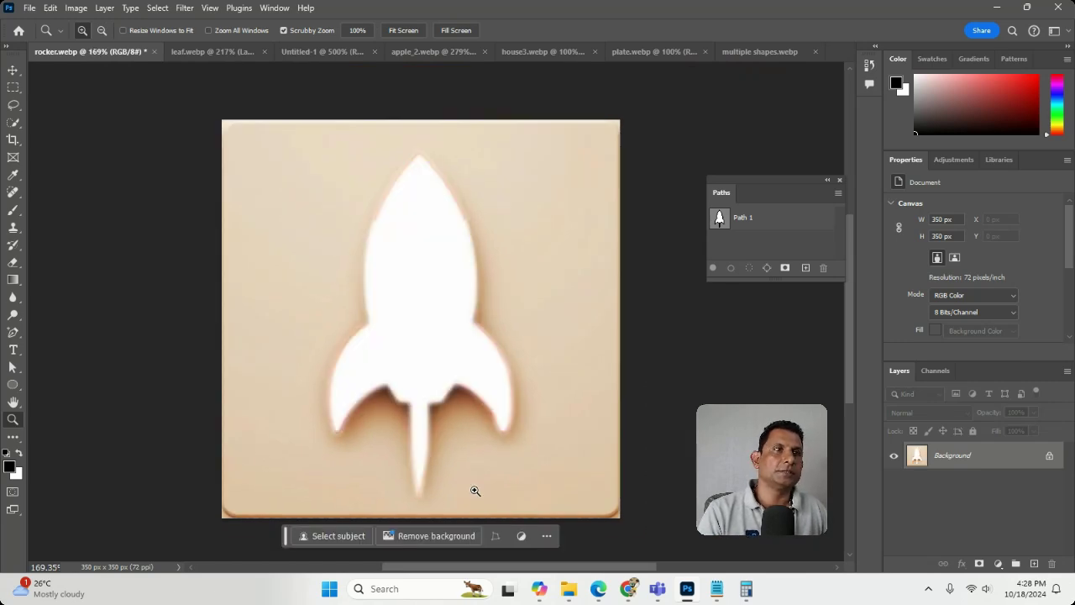
click(207, 54)
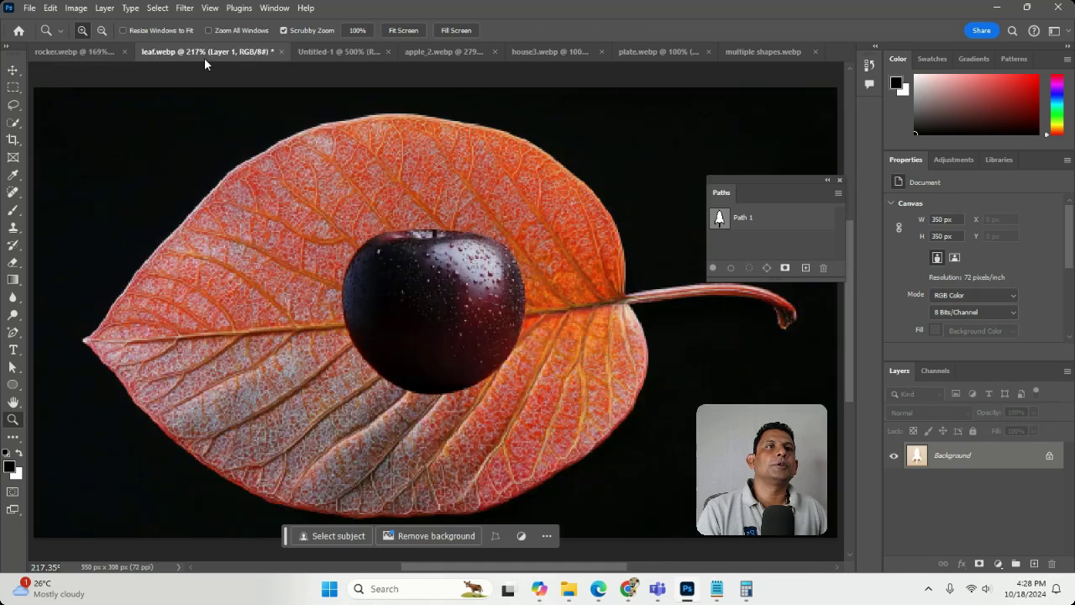
key(ctrl+v)
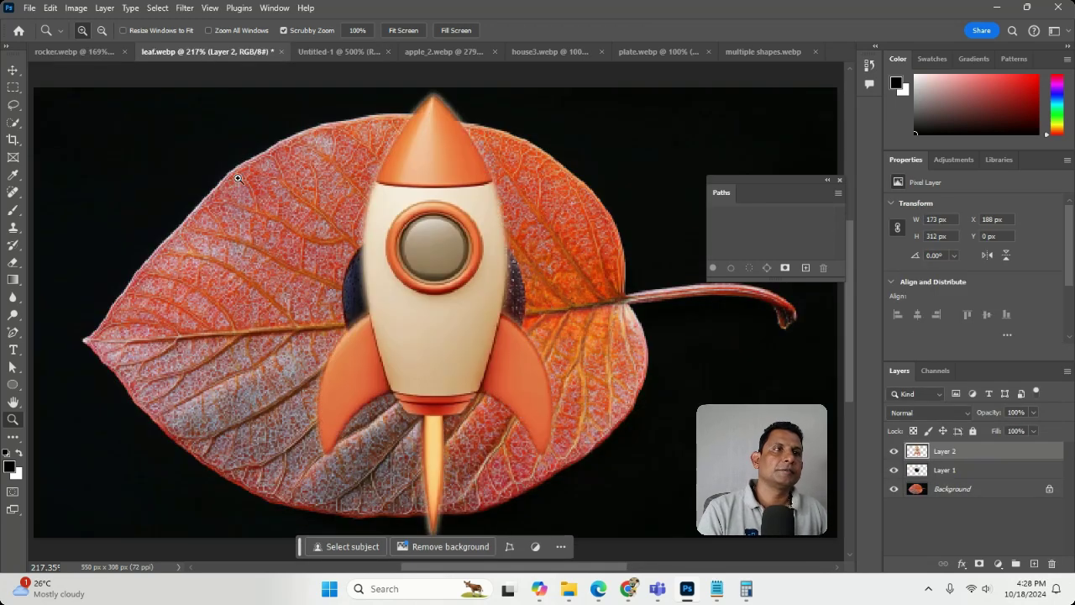
- Move the pasted rocket to the left of the apple, at about X 73 px and Y 18 px, and deselect its layer
click(12, 70)
drag(454, 331, 281, 336)
drag(298, 376, 293, 324)
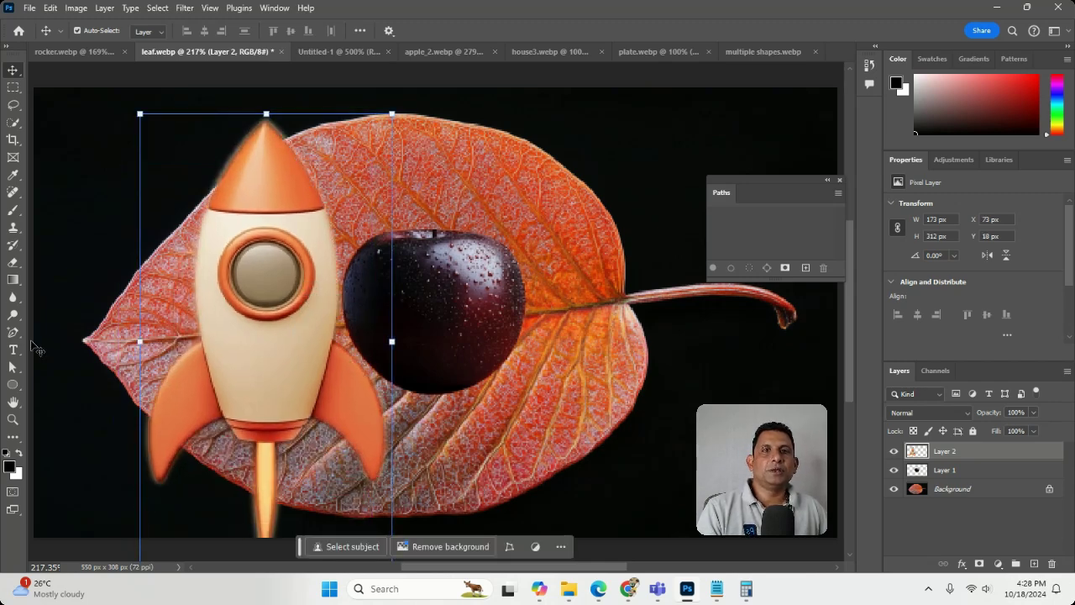
click(52, 311)
click(12, 332)
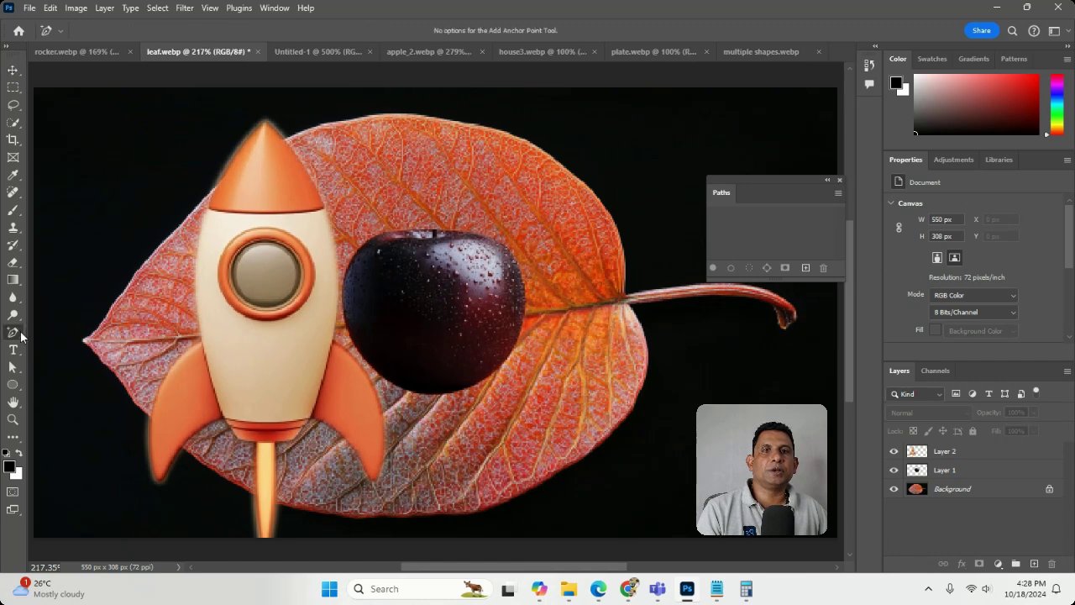
- Draw a closed freehand path around the leaf's outline with the Freeform Pen tool
click(56, 359)
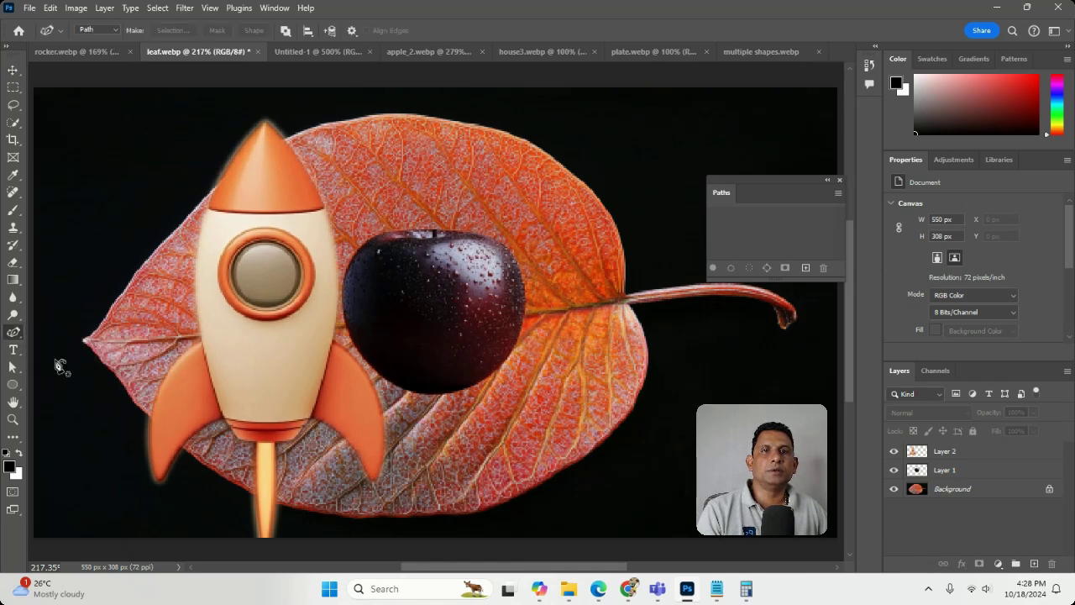
click(13, 332)
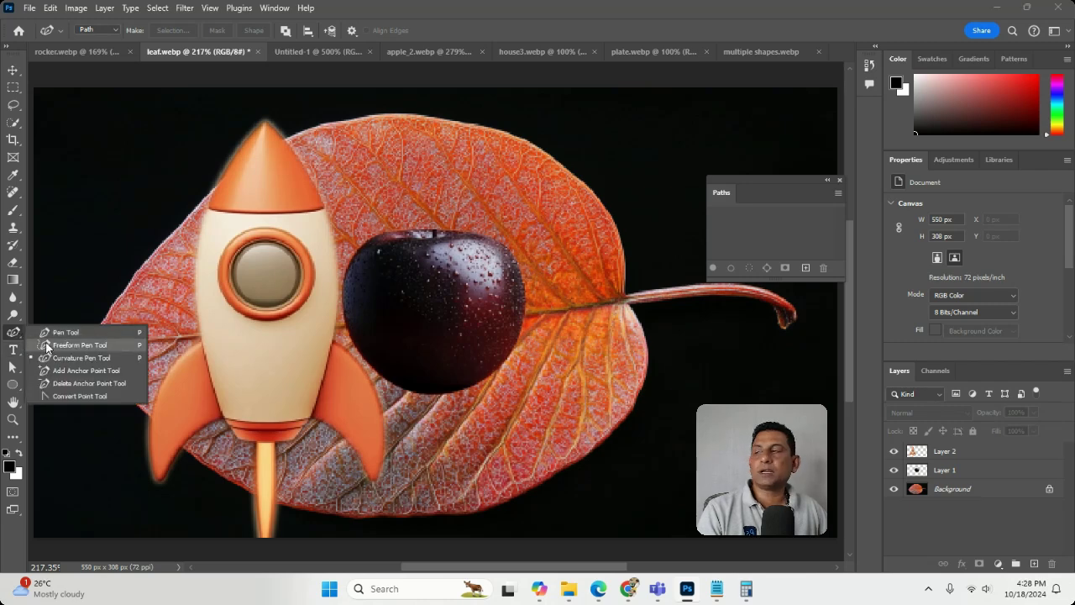
click(48, 345)
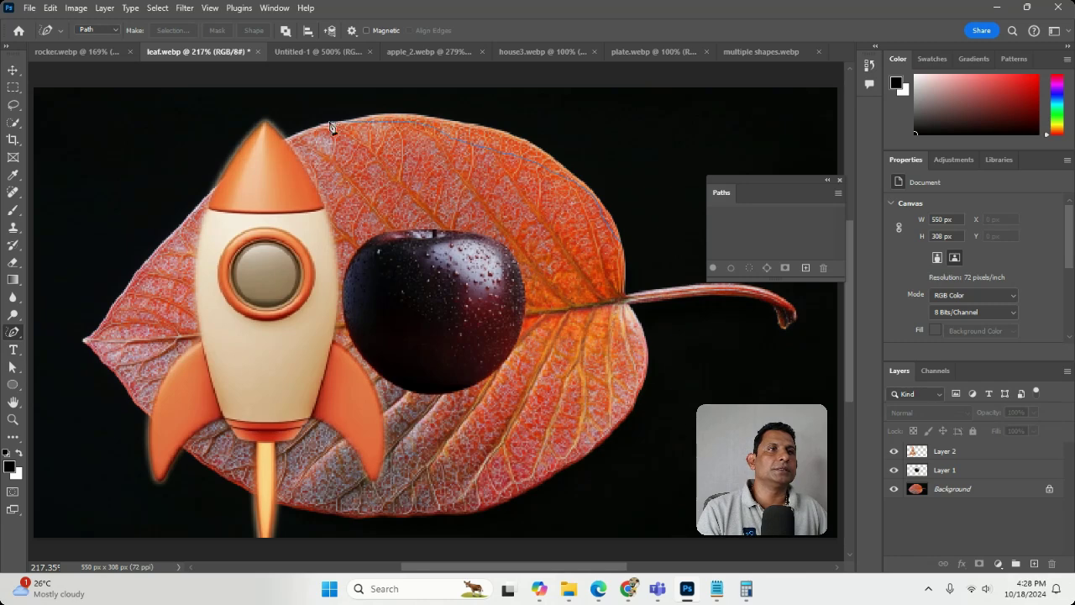
mouse_move(330, 126)
mouse_down()
mouse_move(192, 217)
mouse_move(105, 395)
mouse_move(501, 492)
mouse_move(541, 212)
mouse_up()
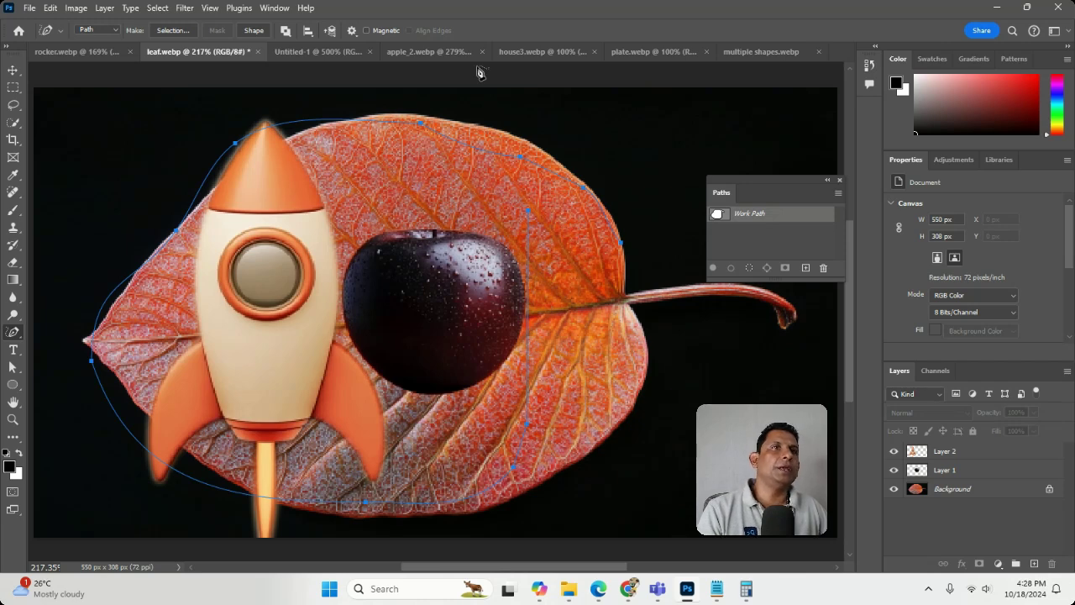
- Look through the other open documents and return to the rocket image, rocker.webp
click(748, 50)
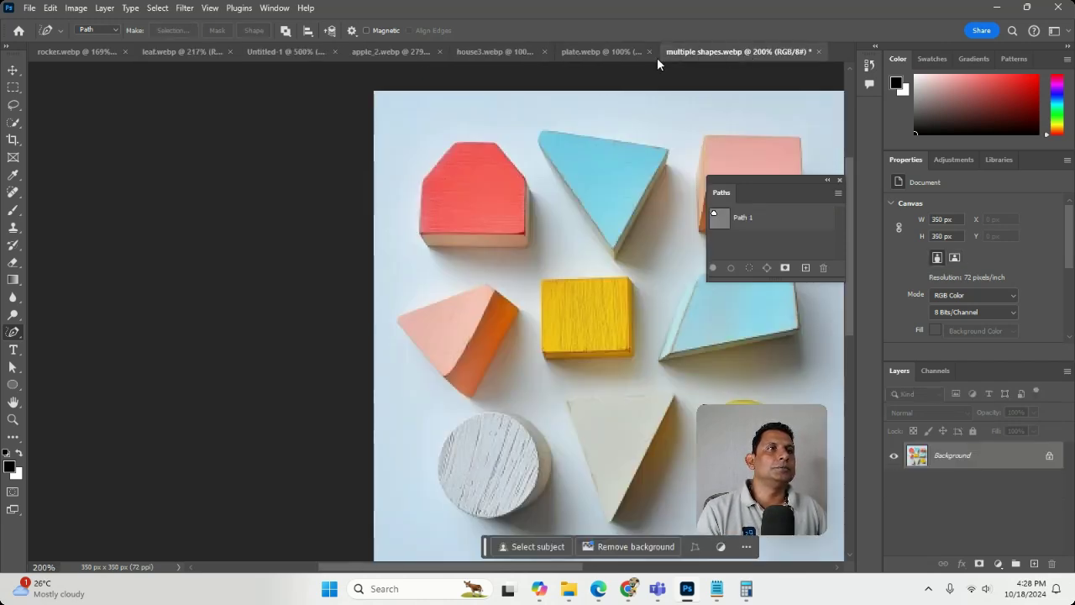
click(585, 53)
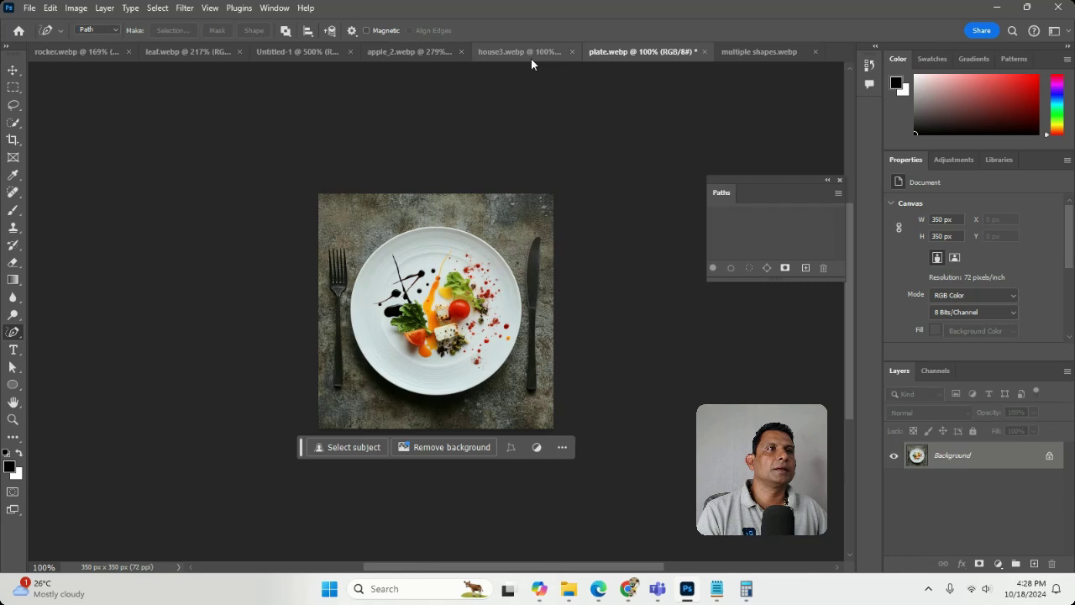
click(517, 53)
click(432, 53)
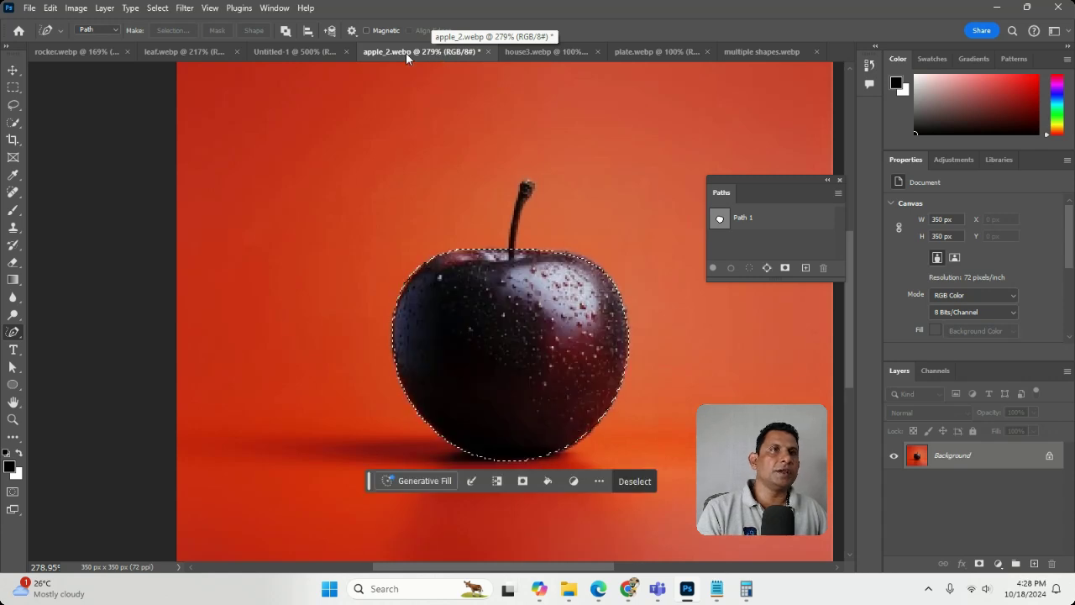
click(321, 53)
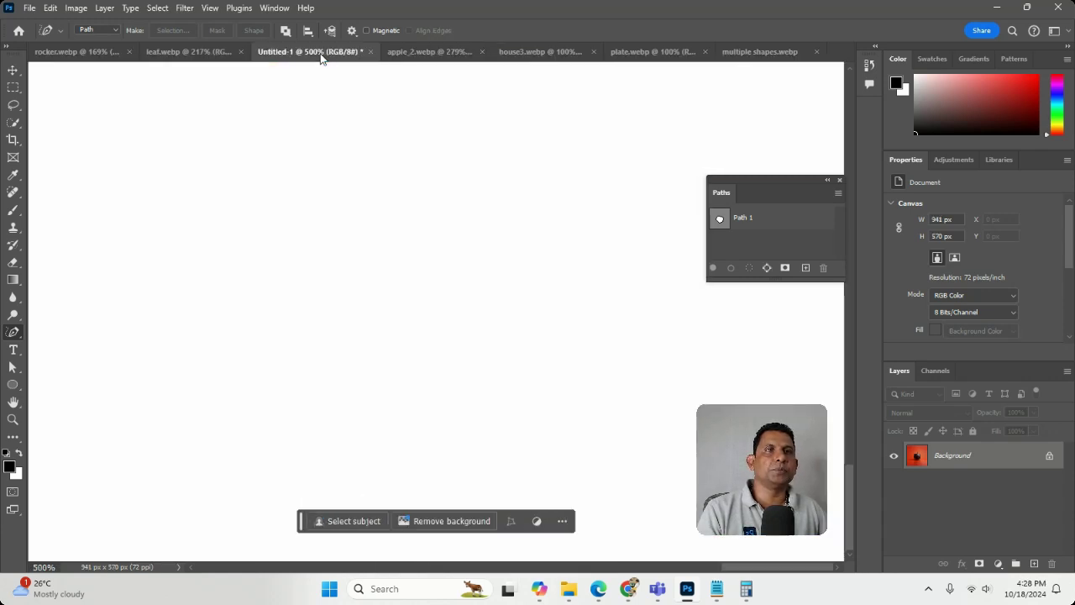
click(221, 53)
click(85, 51)
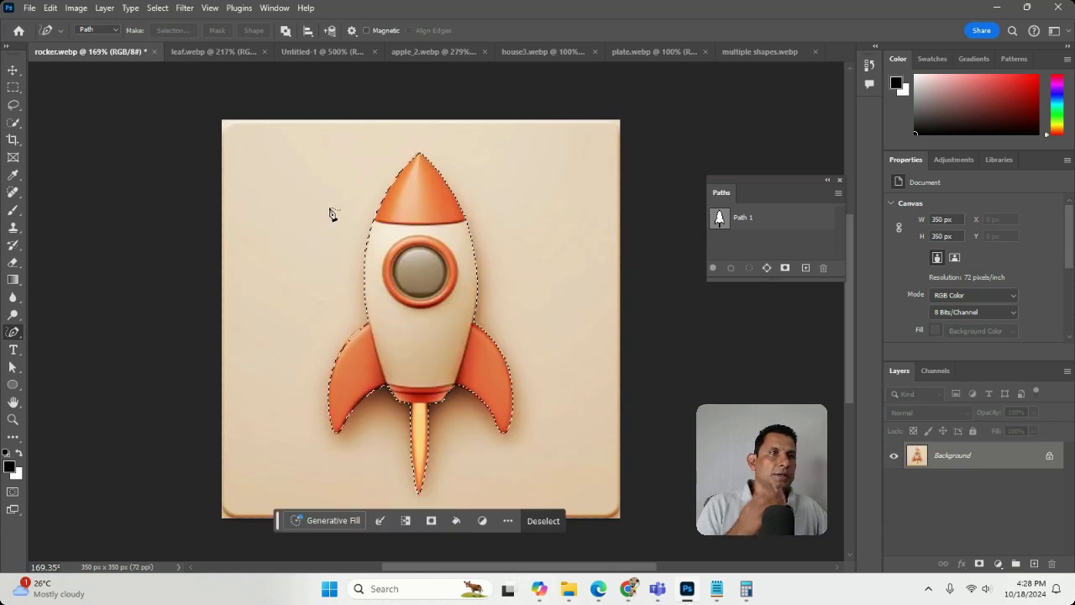
right_click(438, 179)
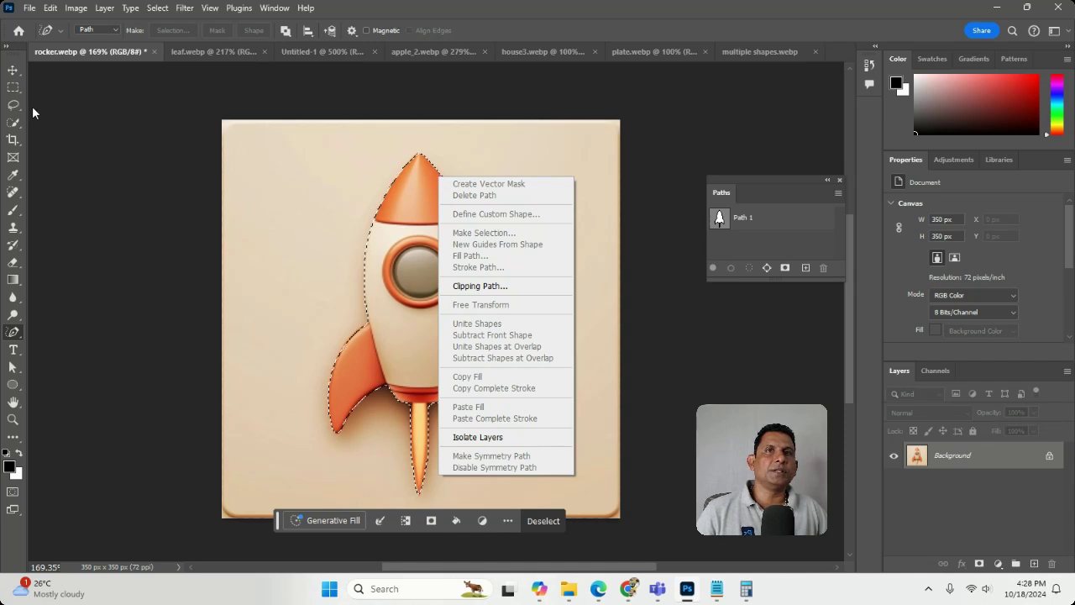
click(117, 114)
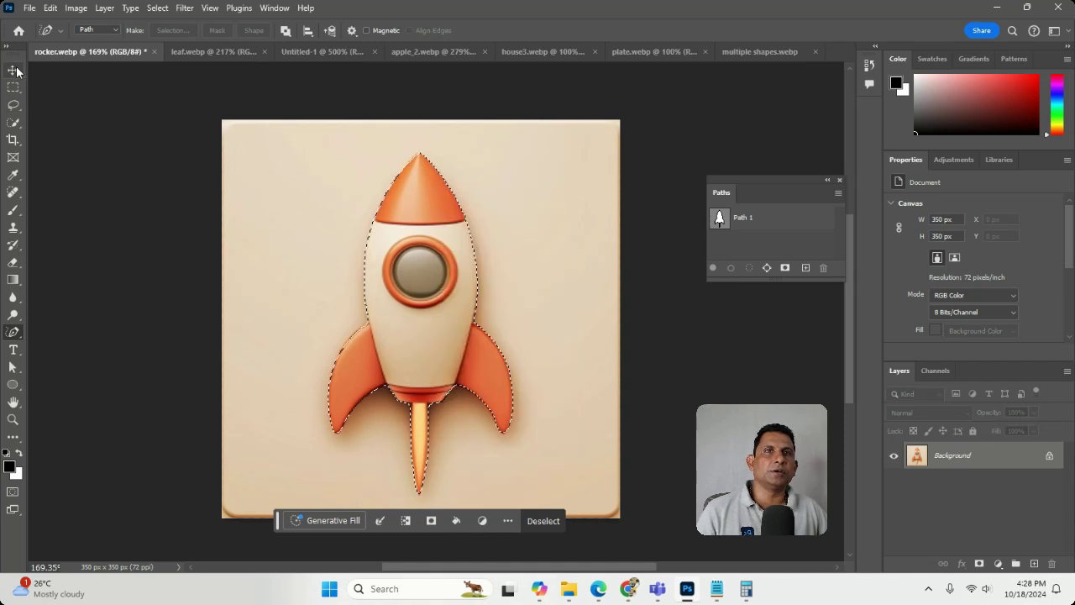
- Activate Path 1 in the rocket image, keeping its name, and clear the existing selection
double_click(743, 217)
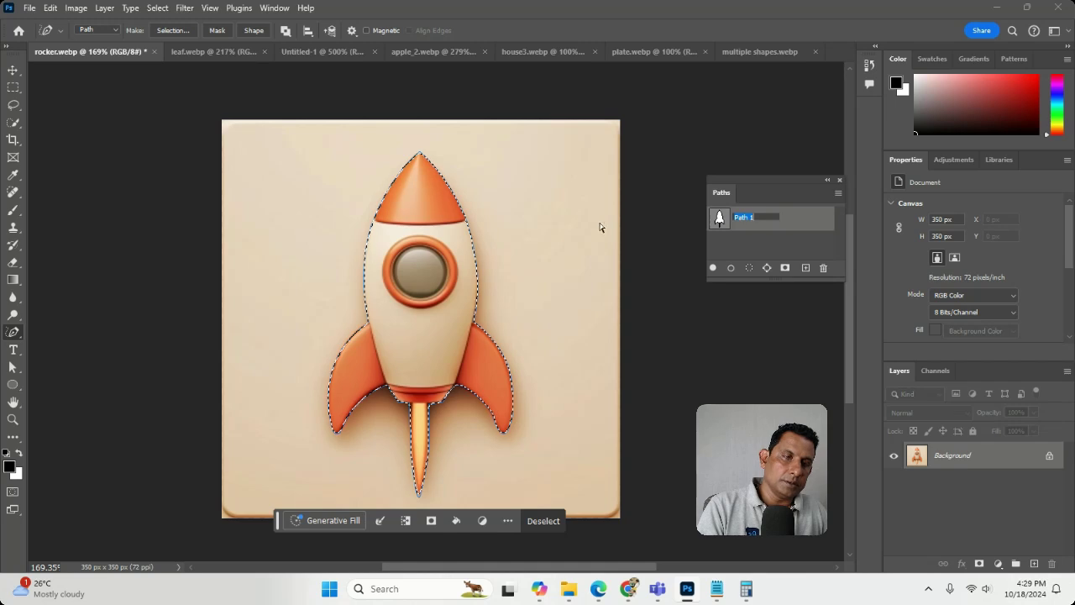
key(Return)
key(v)
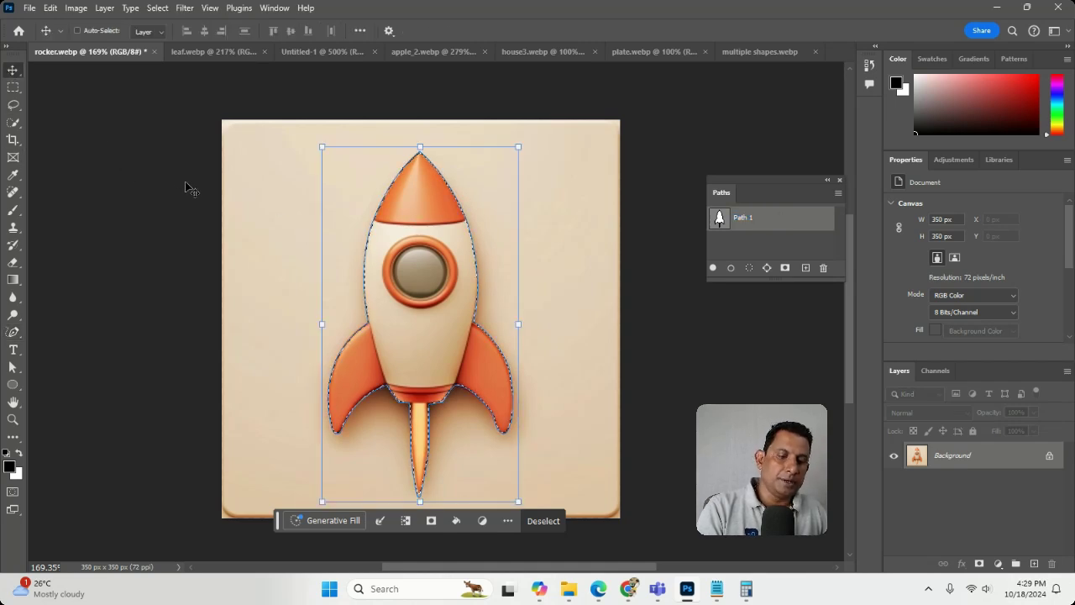
key(ctrl+d)
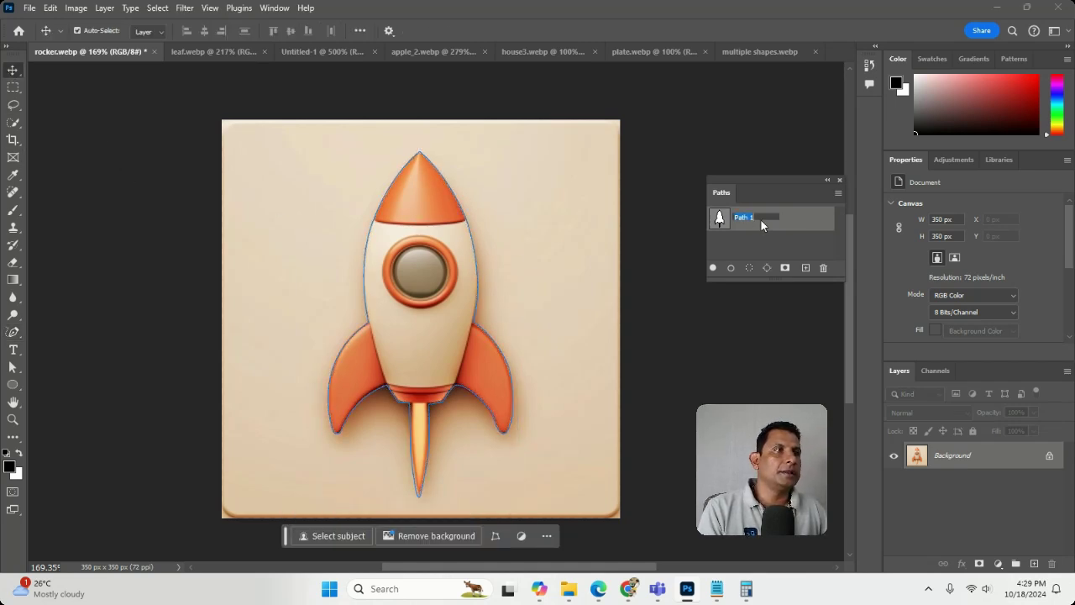
- Make a new anti-aliased selection of the rocket from Path 1
click(726, 220)
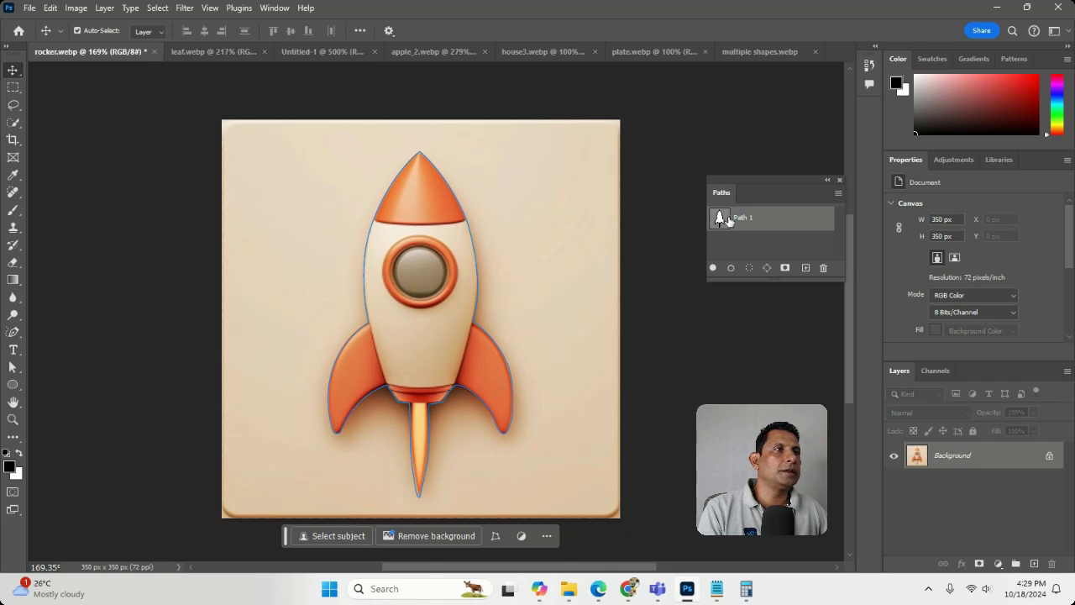
right_click(781, 220)
click(828, 252)
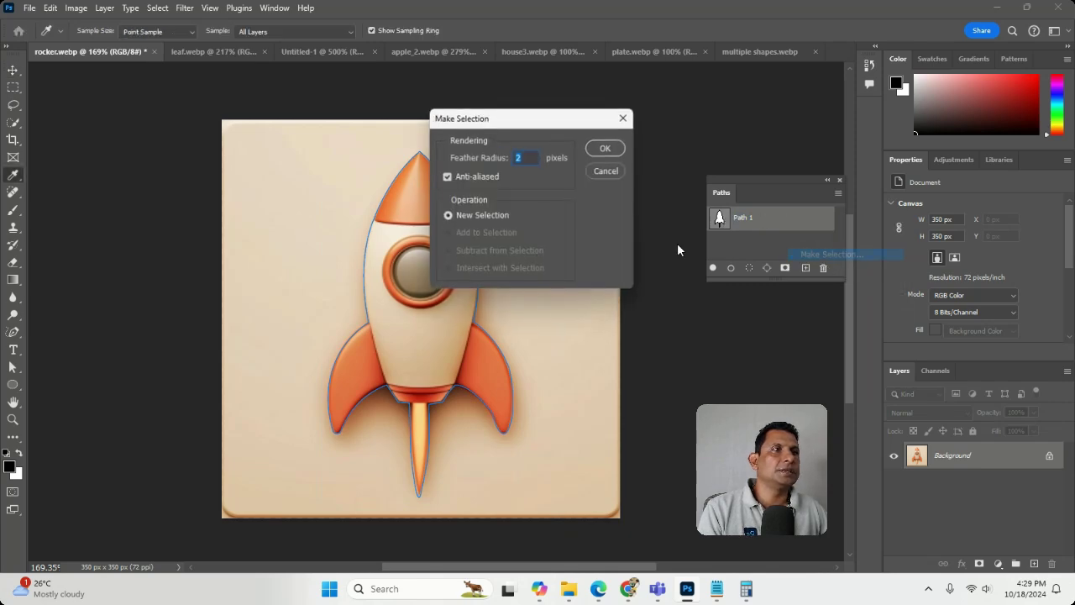
key(Return)
key(v)
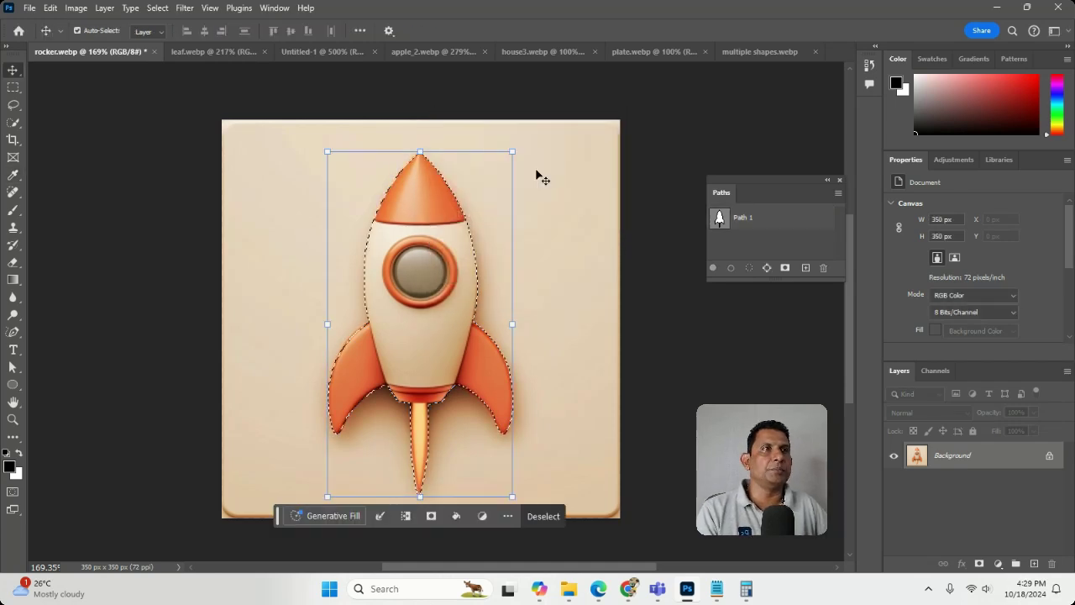
- Cut the selected rocket out of rocker.webp and paste it into the apple_2.webp document
key(ctrl+x)
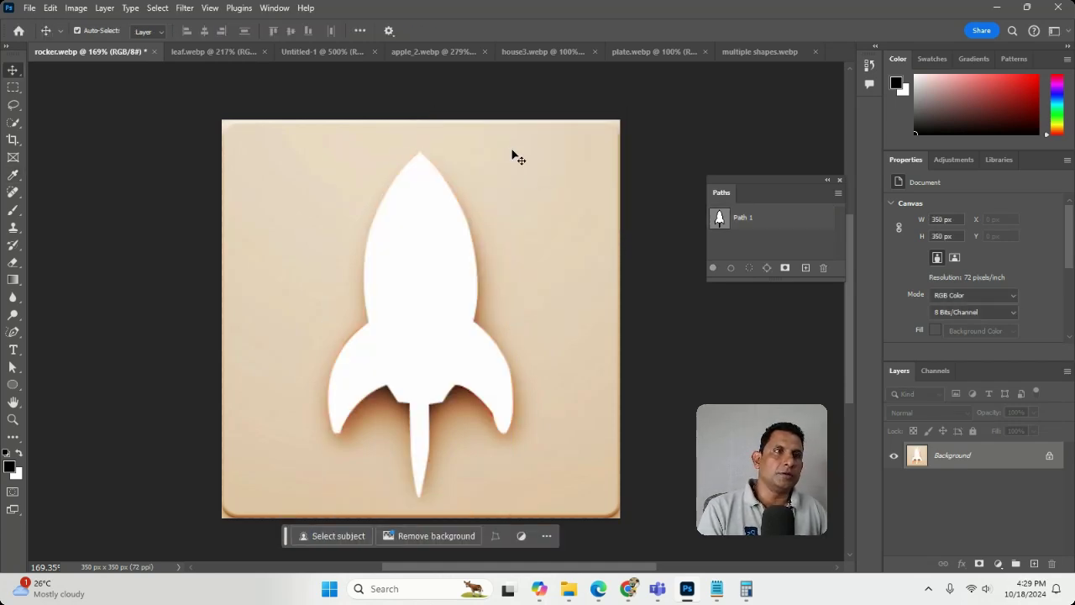
click(319, 55)
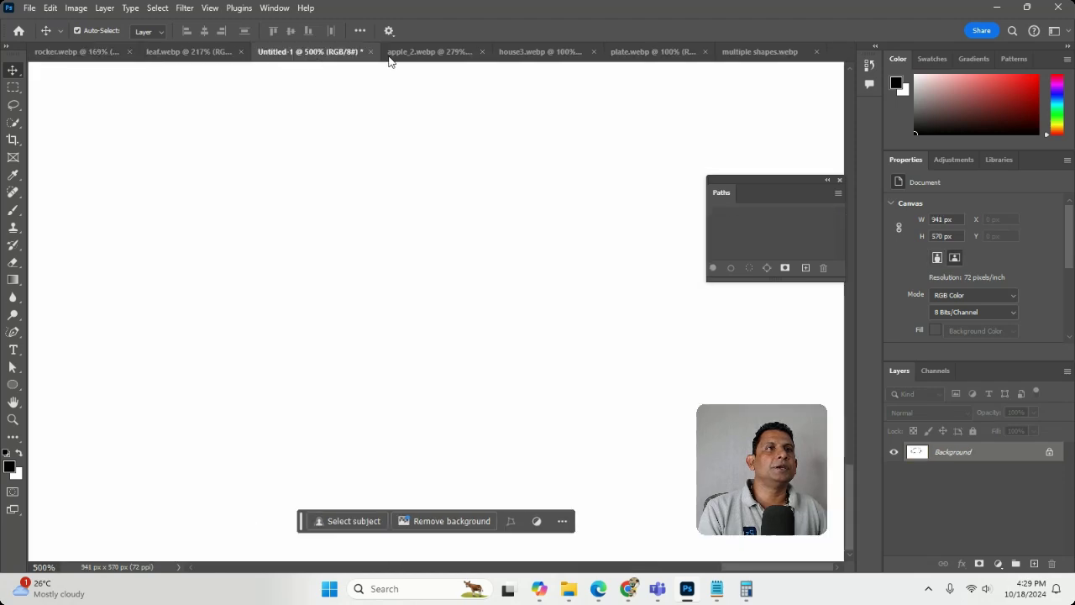
click(514, 49)
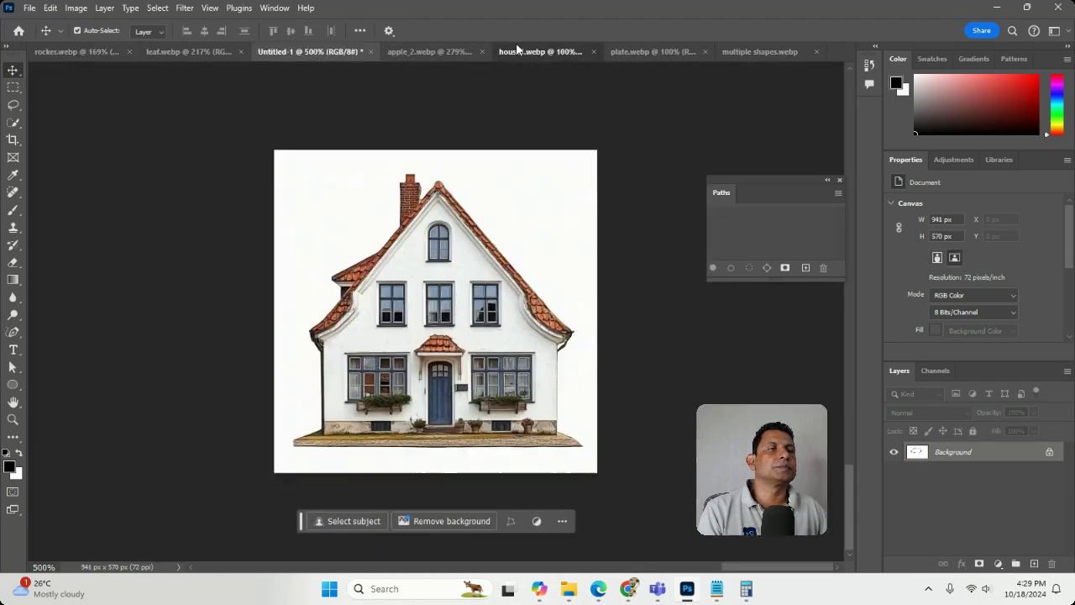
click(636, 52)
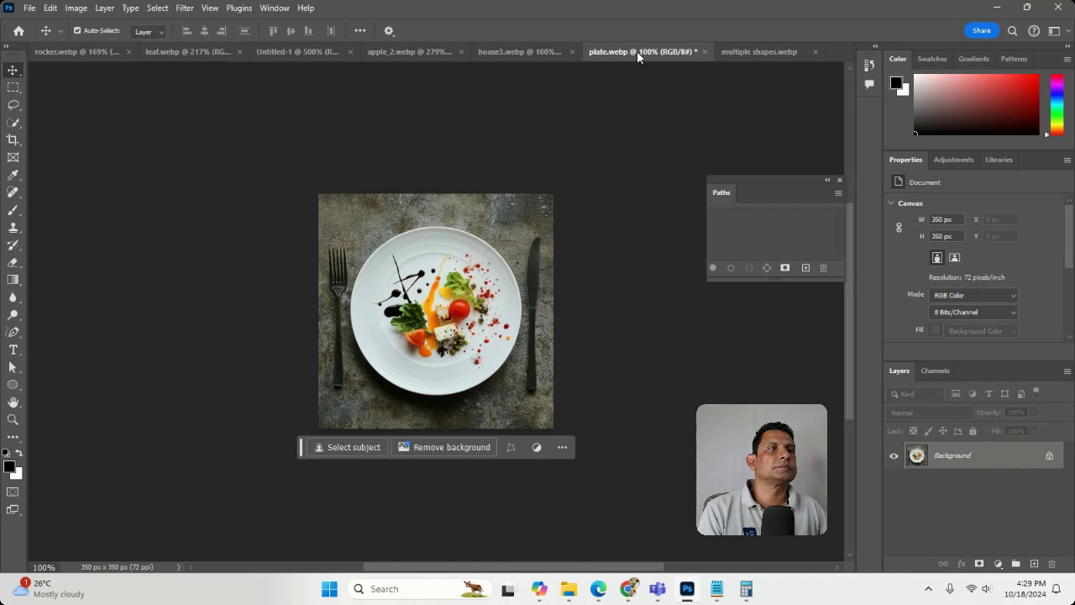
click(382, 52)
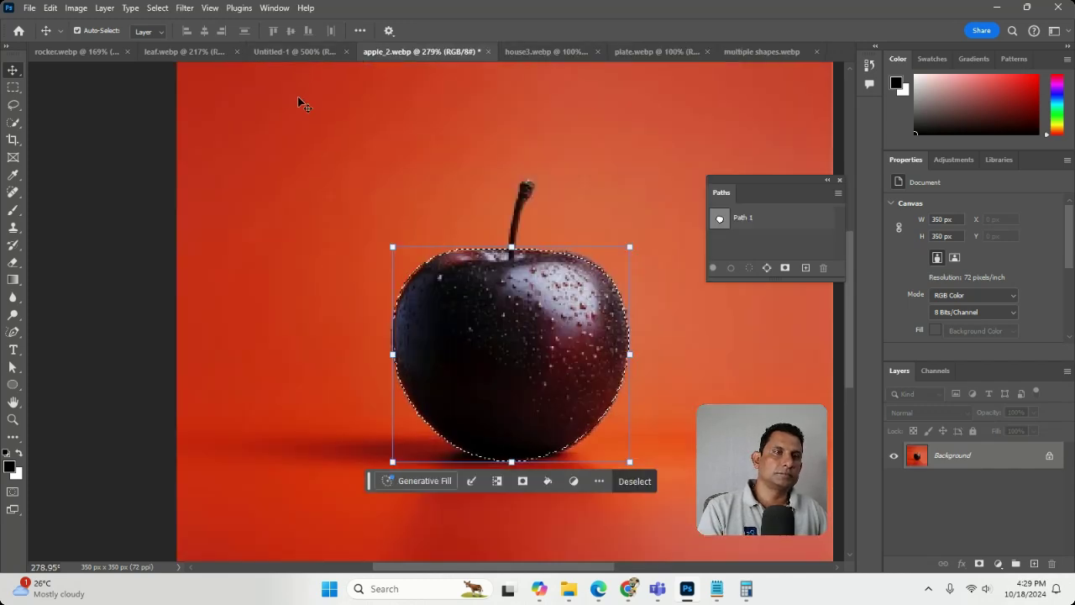
click(56, 82)
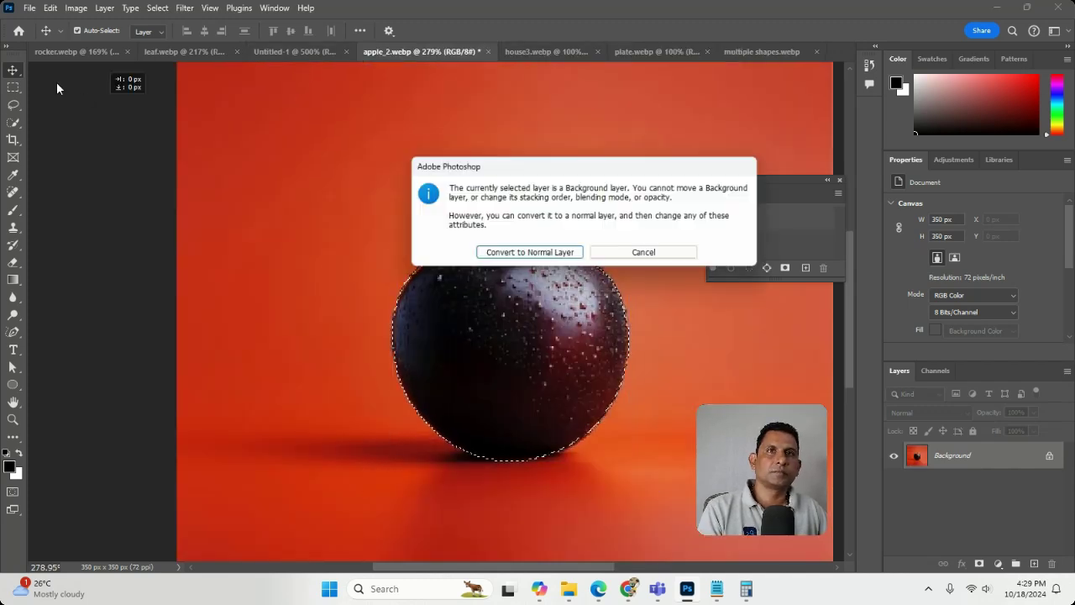
click(682, 256)
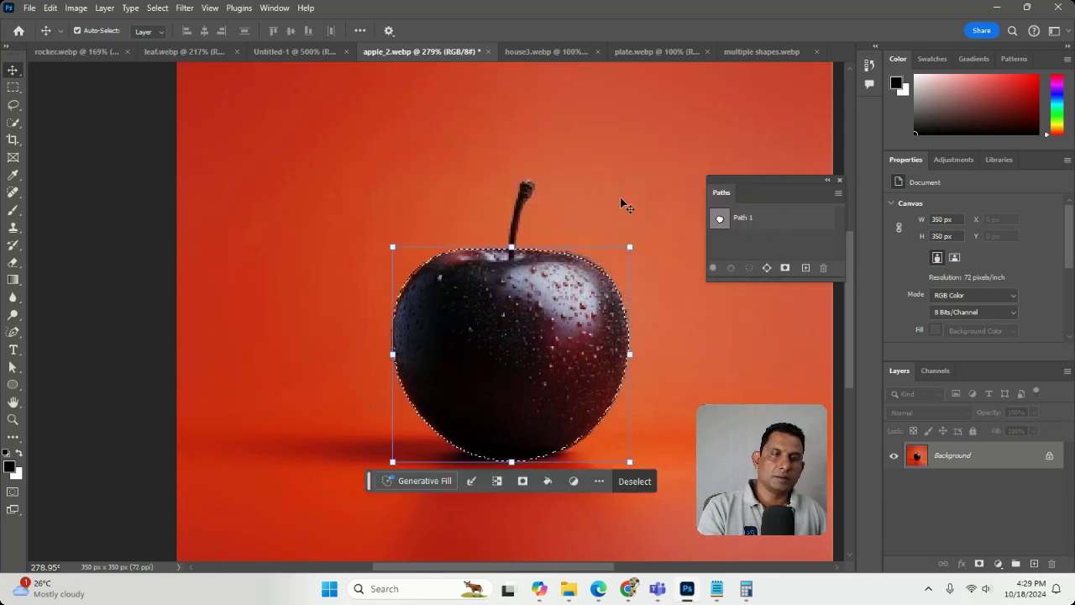
key(ctrl)
key(ctrl+v)
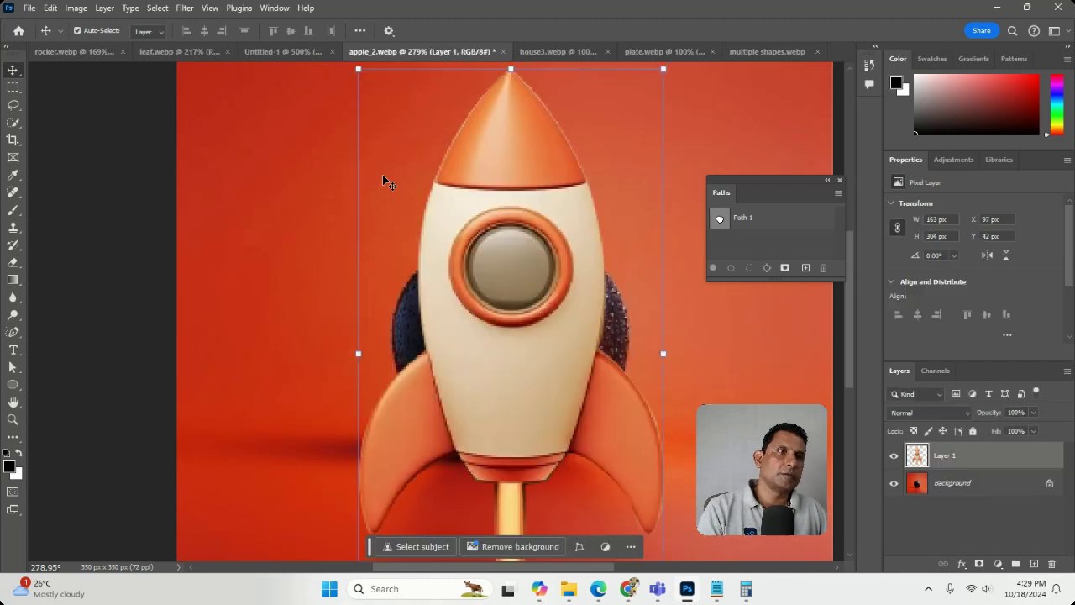
- Move the pasted rocket over the left side of the apple, to about X 30 px and Y 57 px
drag(512, 230, 397, 212)
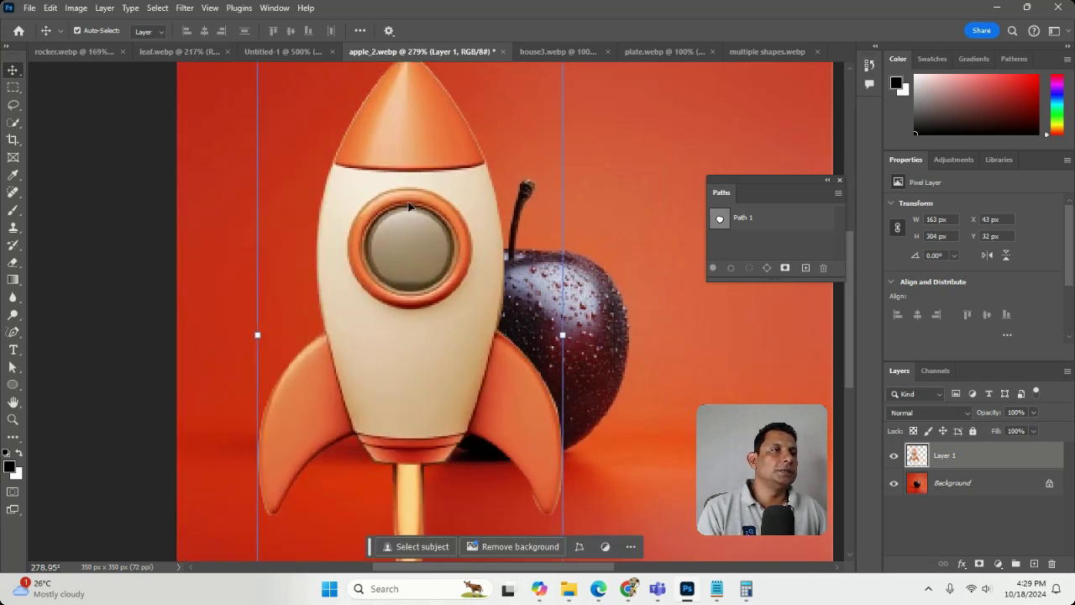
click(624, 108)
drag(447, 171, 408, 214)
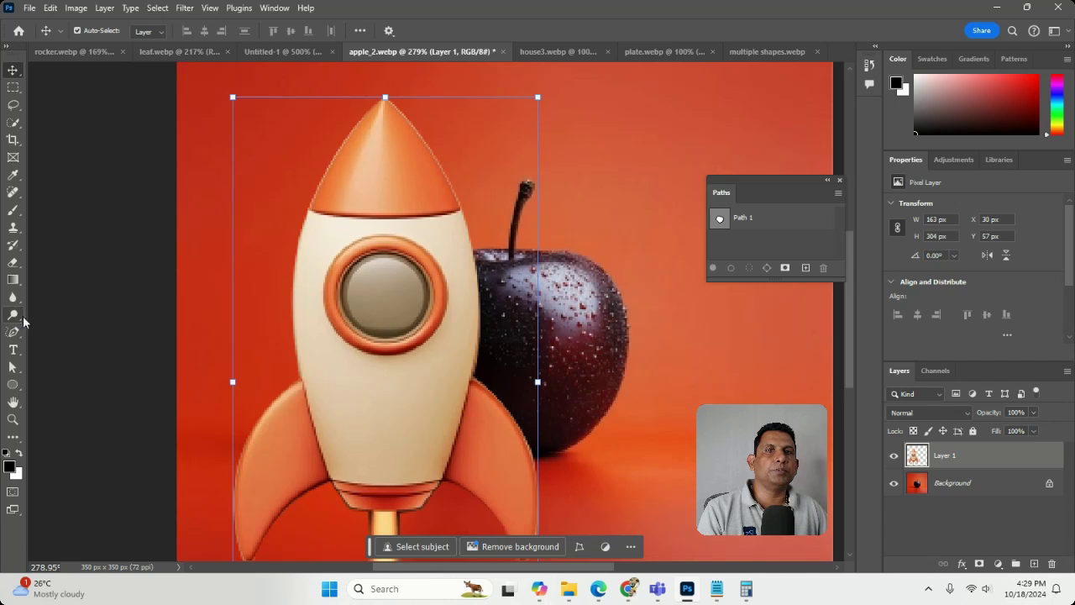
- Draw a closed curved path about 120 by 61 px above the apple with the Pen tool
drag(14, 332, 57, 336)
click(523, 135)
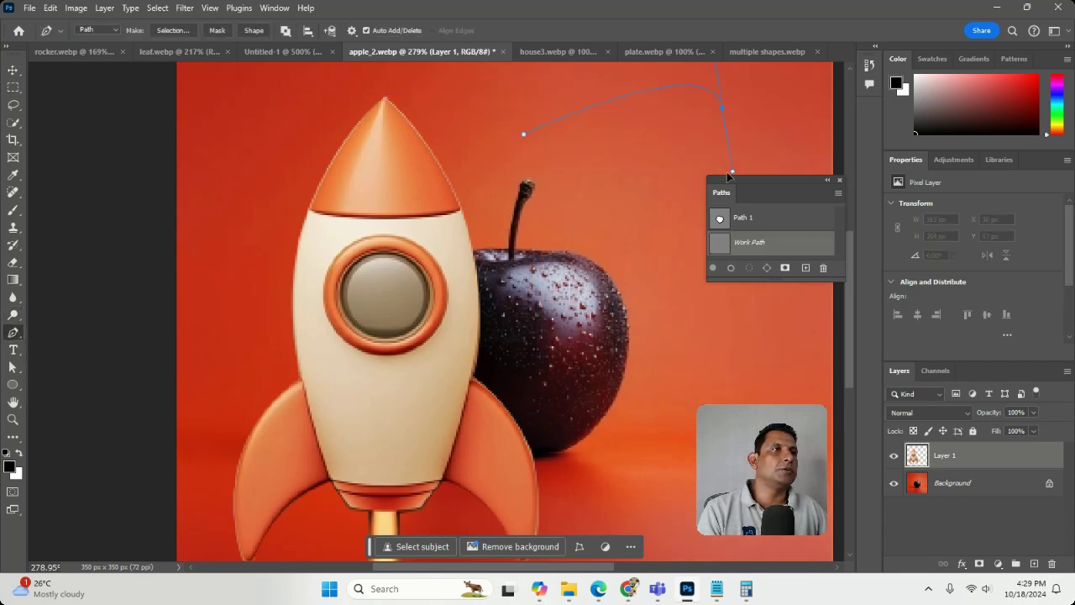
drag(729, 175, 731, 173)
drag(657, 187, 625, 176)
drag(527, 154, 481, 188)
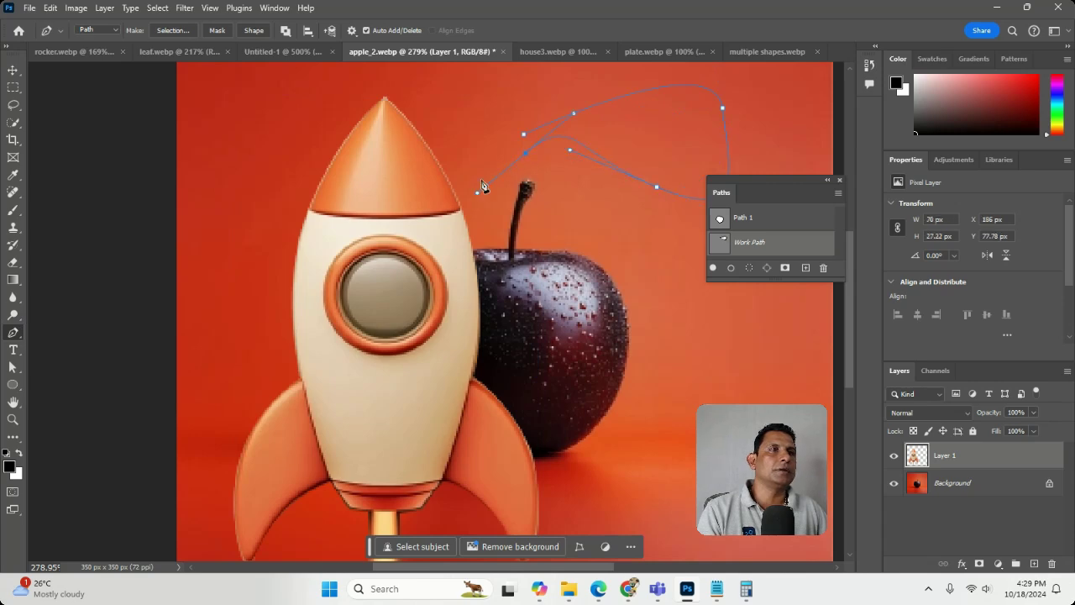
click(524, 135)
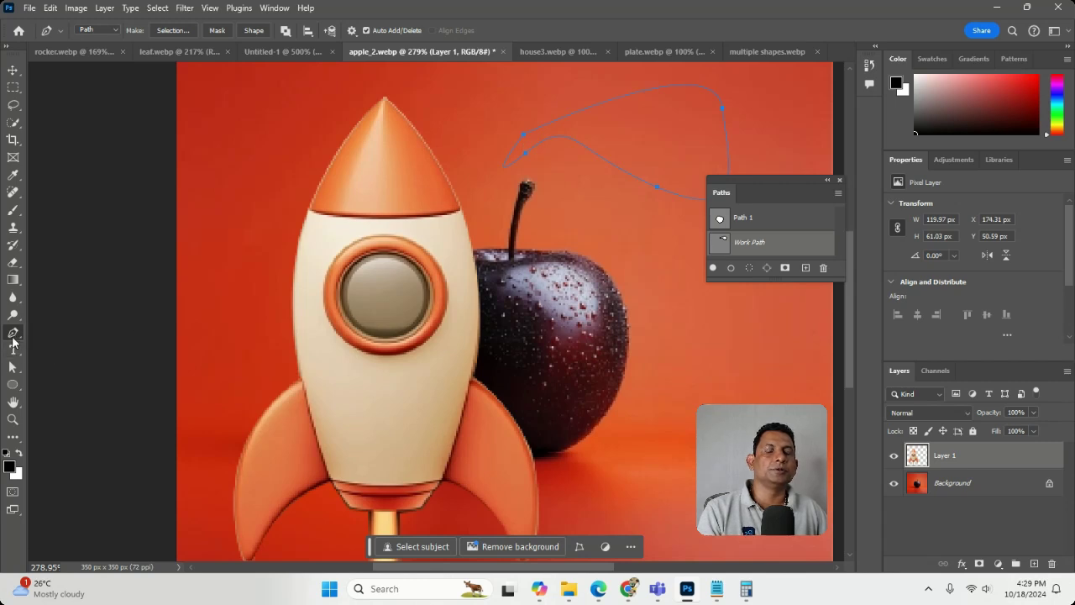
- Convert the path's upper-right anchor to a corner with the Convert Point tool, and pull new curve handles out of it
right_click(13, 340)
click(65, 396)
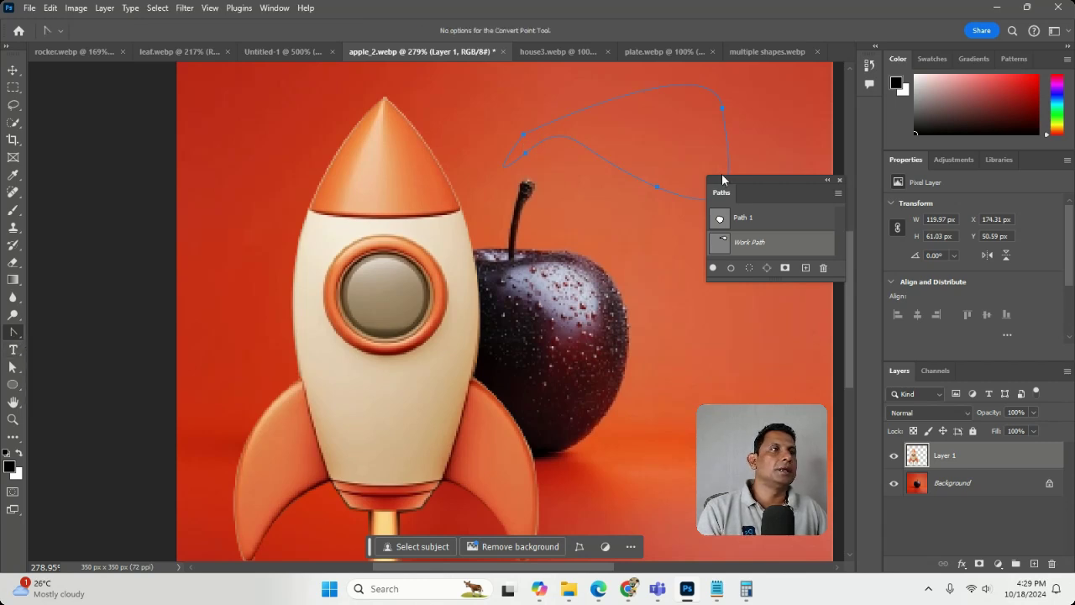
click(723, 110)
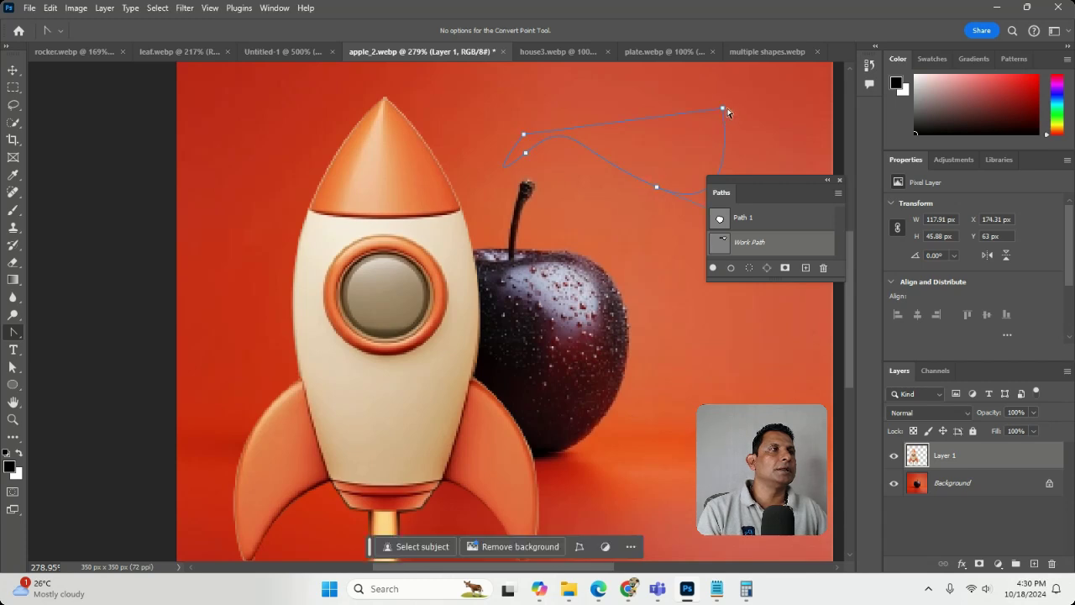
drag(722, 110, 812, 109)
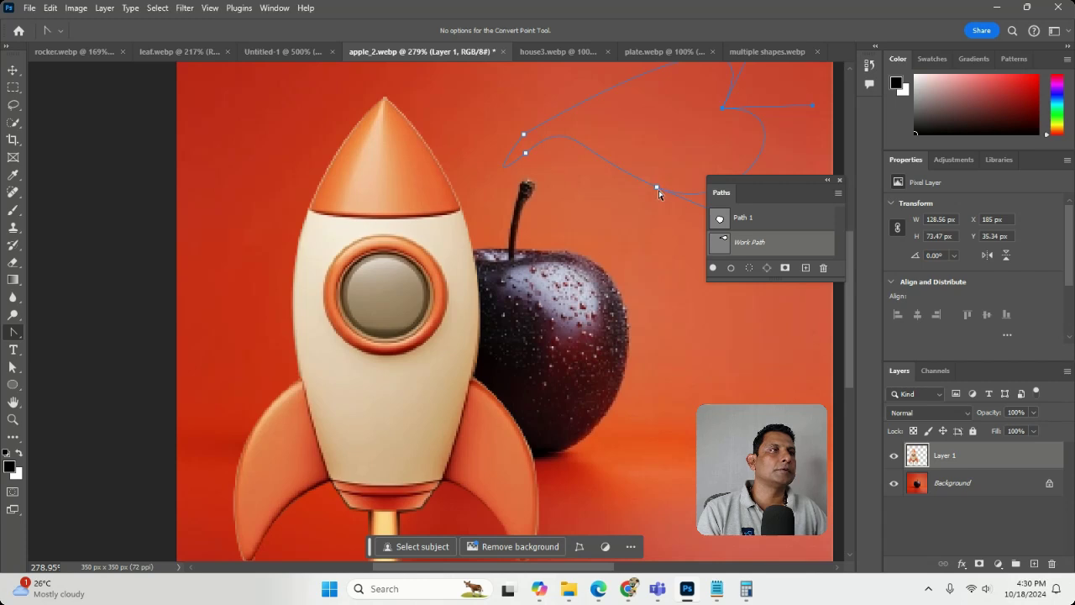
- Pull new handles from the path's lower anchor and swing one upward independently to form a cusp
drag(658, 187, 649, 298)
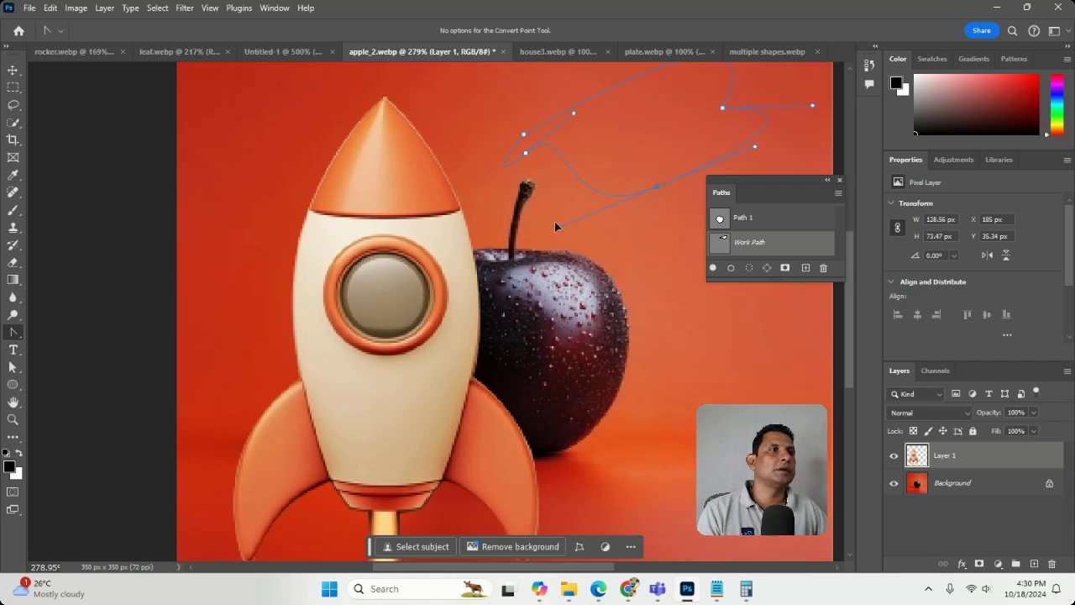
drag(555, 202, 681, 239)
drag(586, 232, 686, 101)
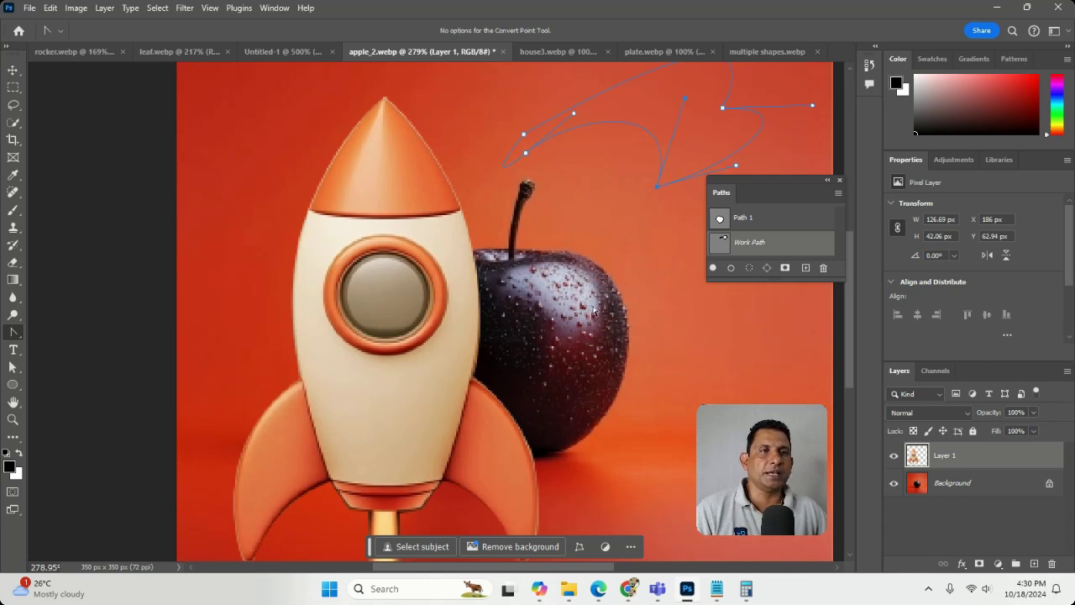
- Close apple_2.webp without saving its changes
click(502, 51)
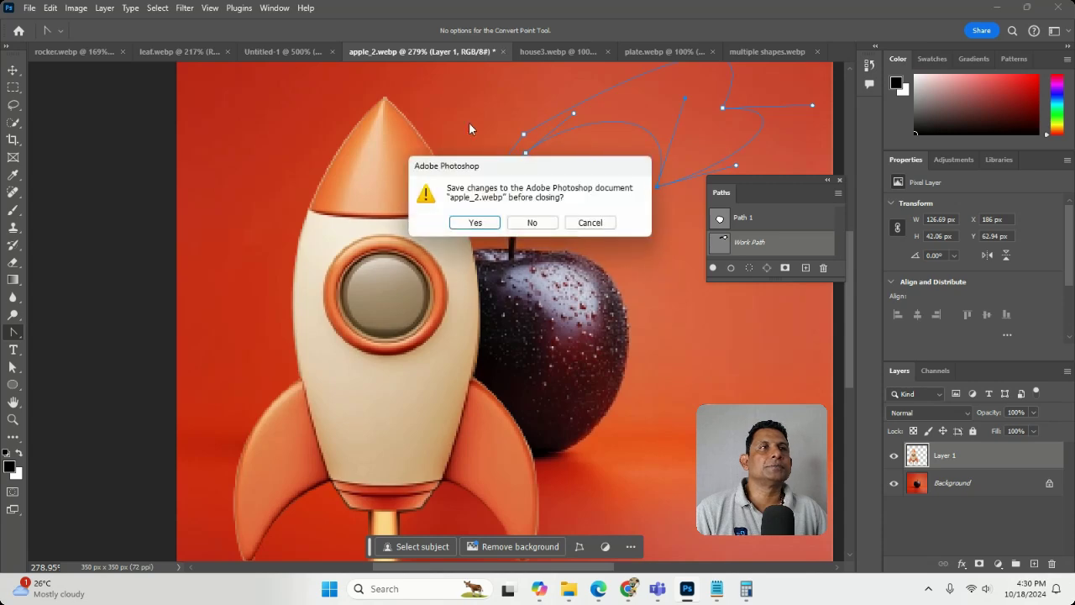
click(520, 222)
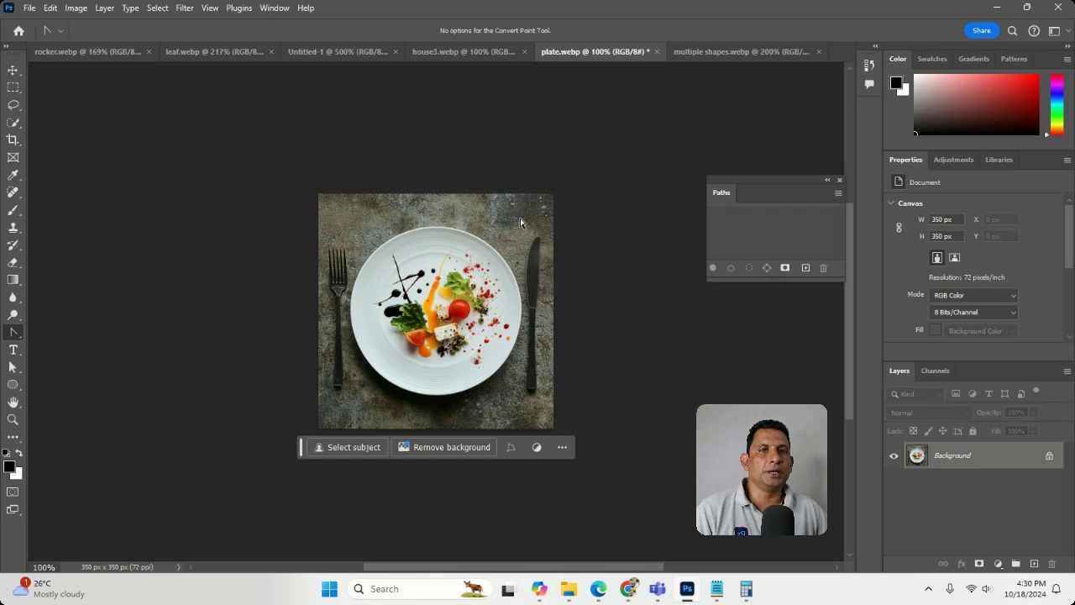